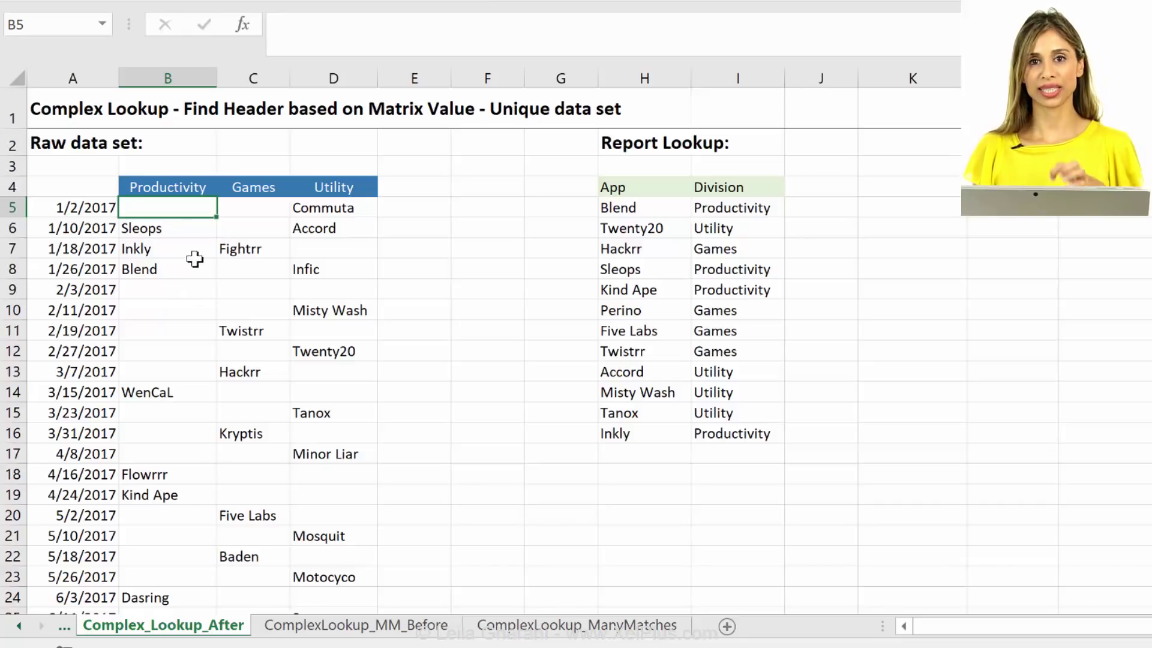
Step: Inspect the dates, the Sleops and Productivity entries, the app list, and I5's lookup formula
{"action": "left_click_drag", "start_coordinate": [90, 187], "coordinate": [93, 309]}
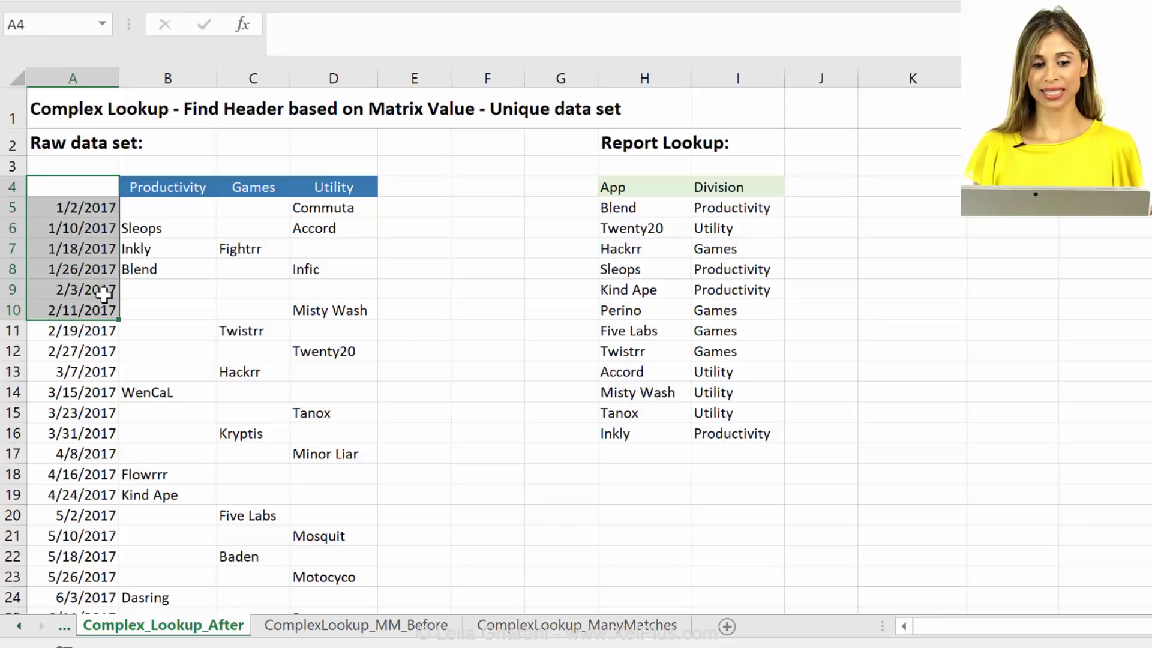
{"action": "left_click", "coordinate": [176, 226]}
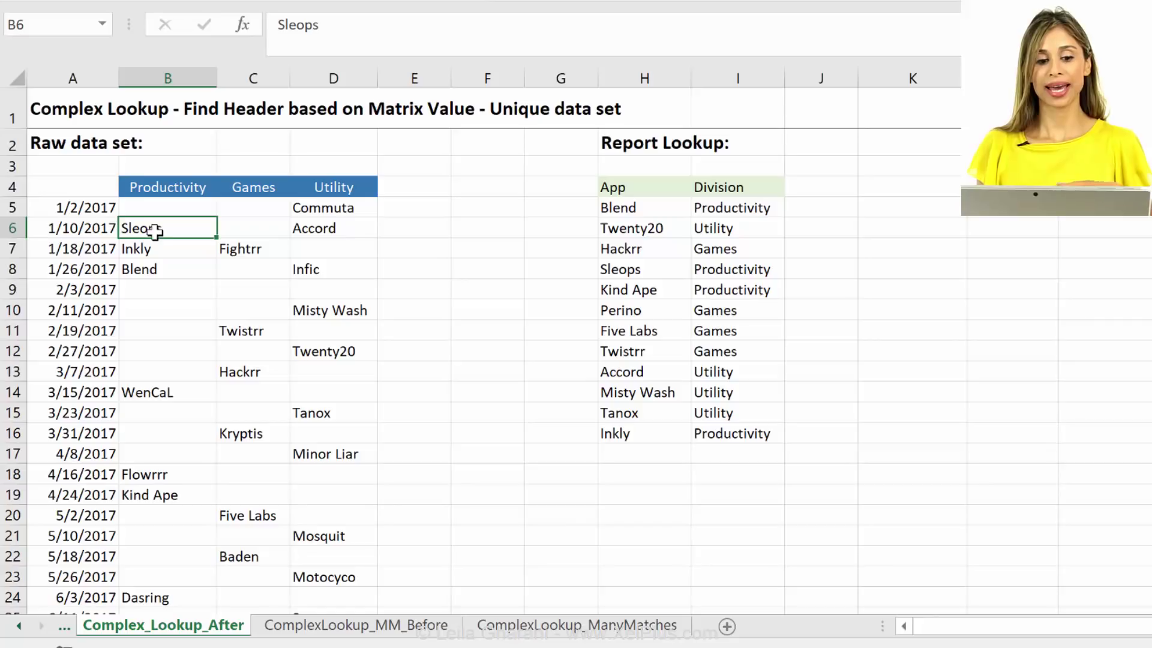
{"action": "left_click", "coordinate": [168, 187]}
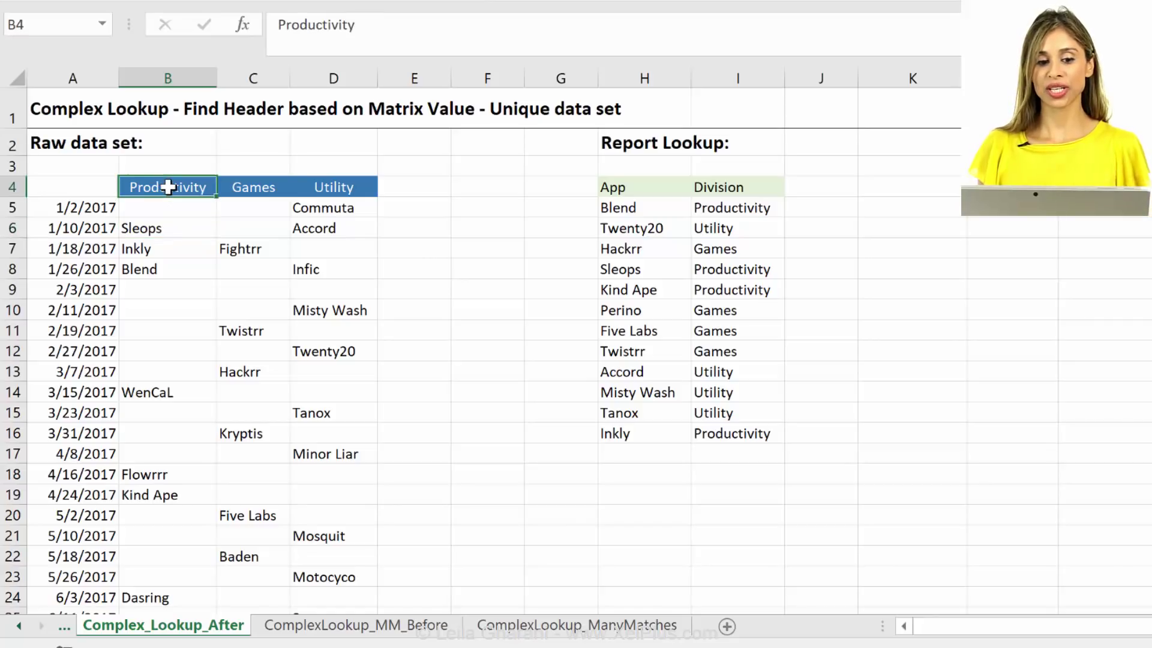
{"action": "left_click", "coordinate": [173, 234]}
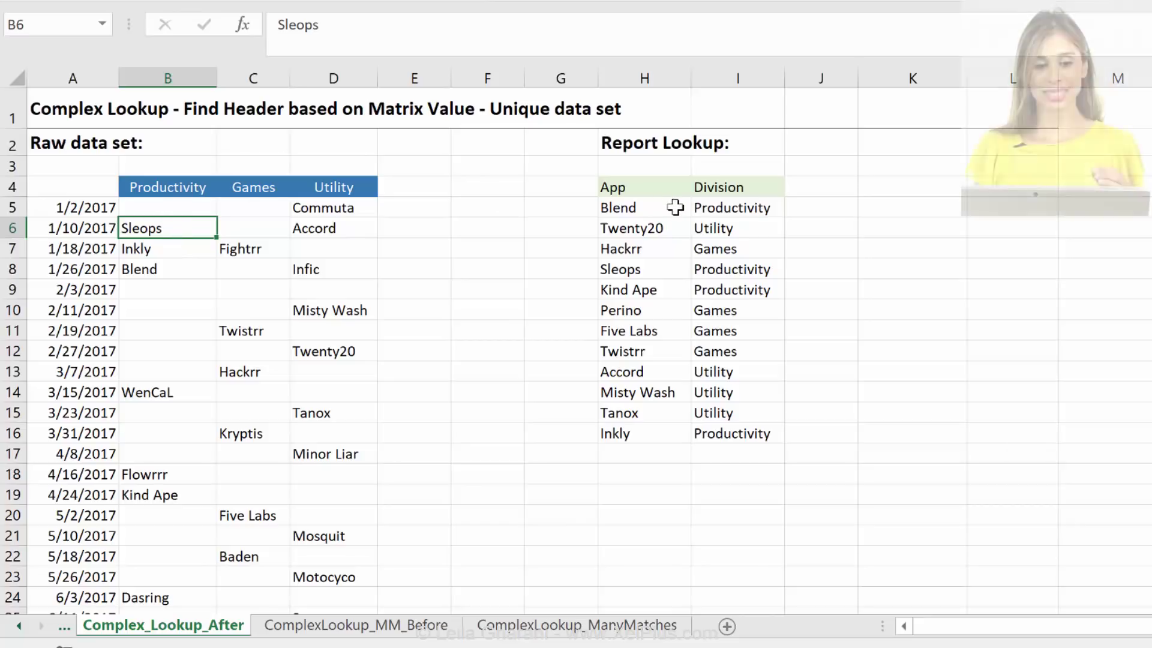
{"action": "left_click_drag", "start_coordinate": [655, 188], "coordinate": [656, 434]}
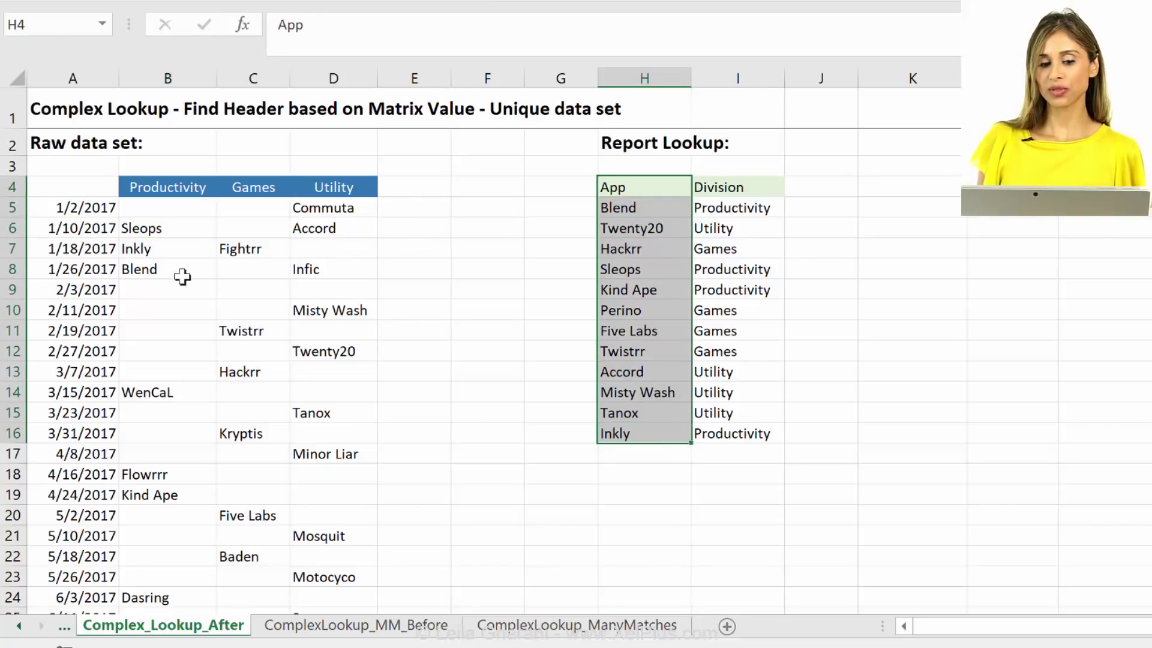
{"action": "left_click", "coordinate": [727, 213]}
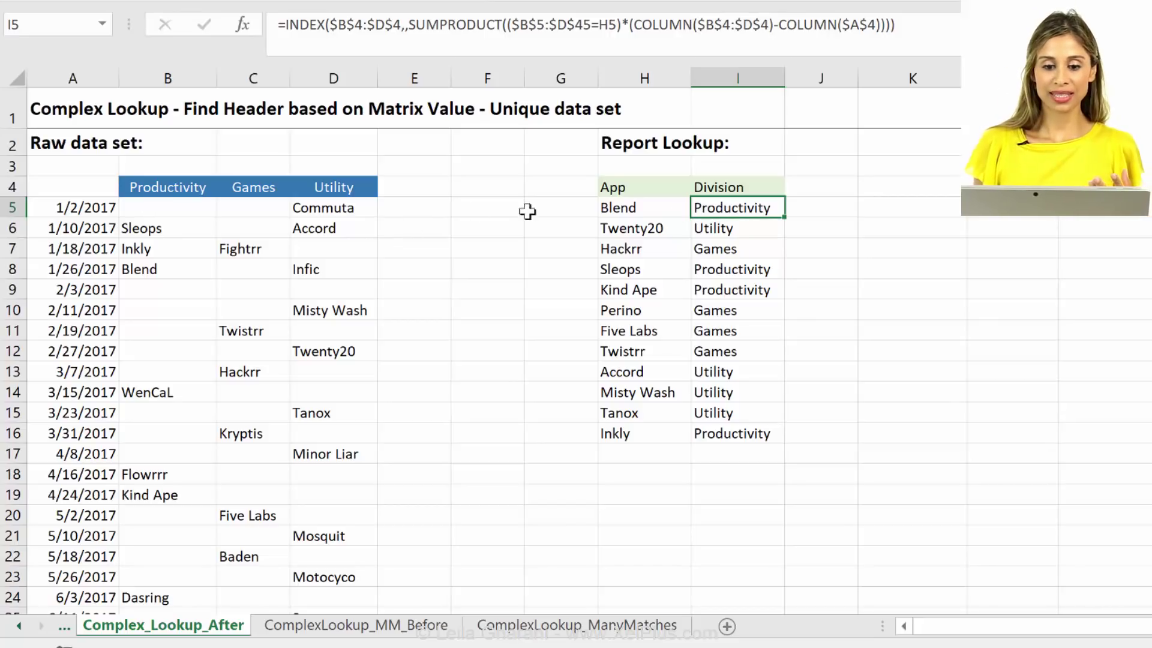
Step: Inspect the Blend entries in H5 and B8 and the SUMPRODUCT part of I5's formula
{"action": "left_click", "coordinate": [657, 210]}
{"action": "left_click", "coordinate": [151, 274]}
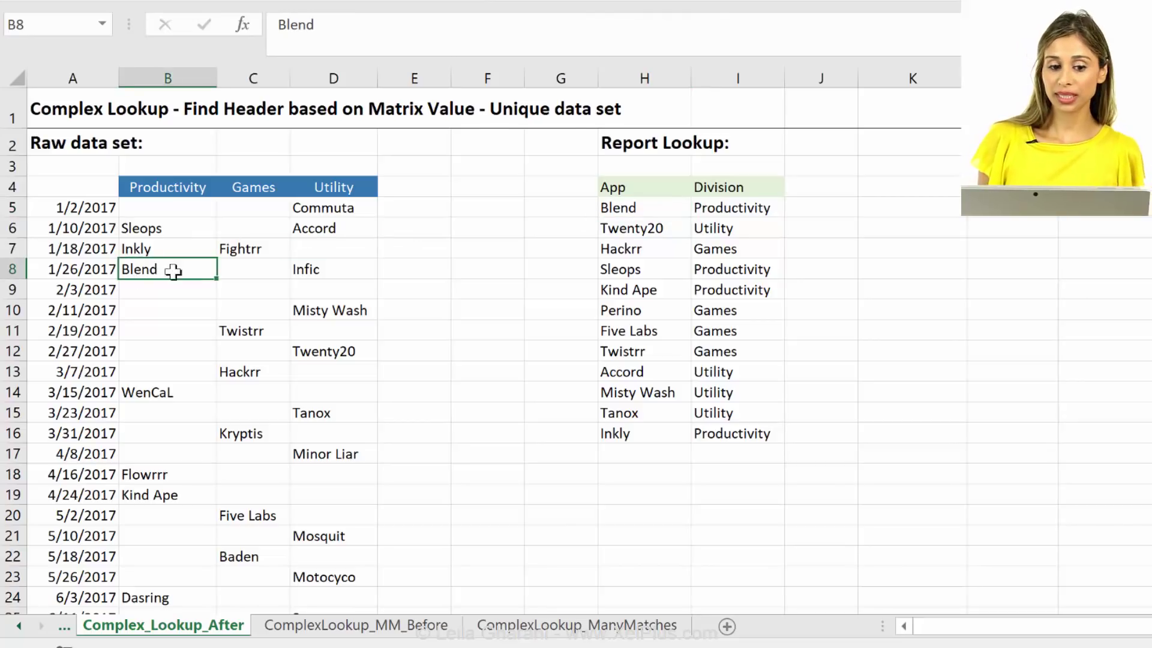
{"action": "left_click", "coordinate": [231, 270]}
{"action": "left_click", "coordinate": [312, 226]}
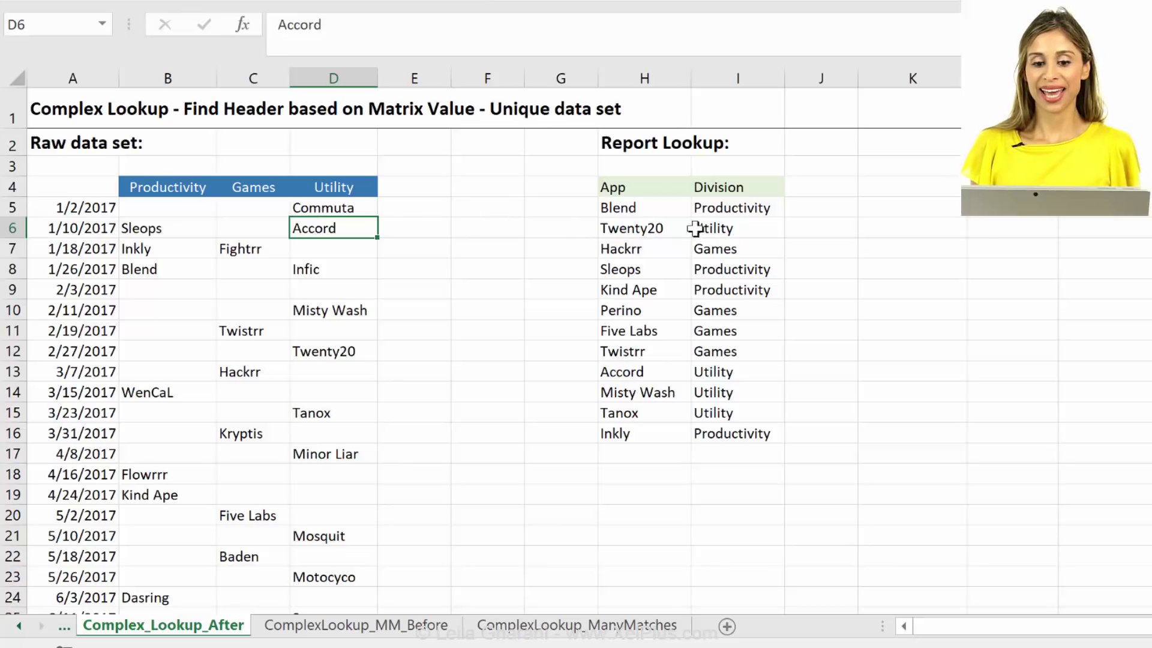
{"action": "left_click", "coordinate": [720, 210]}
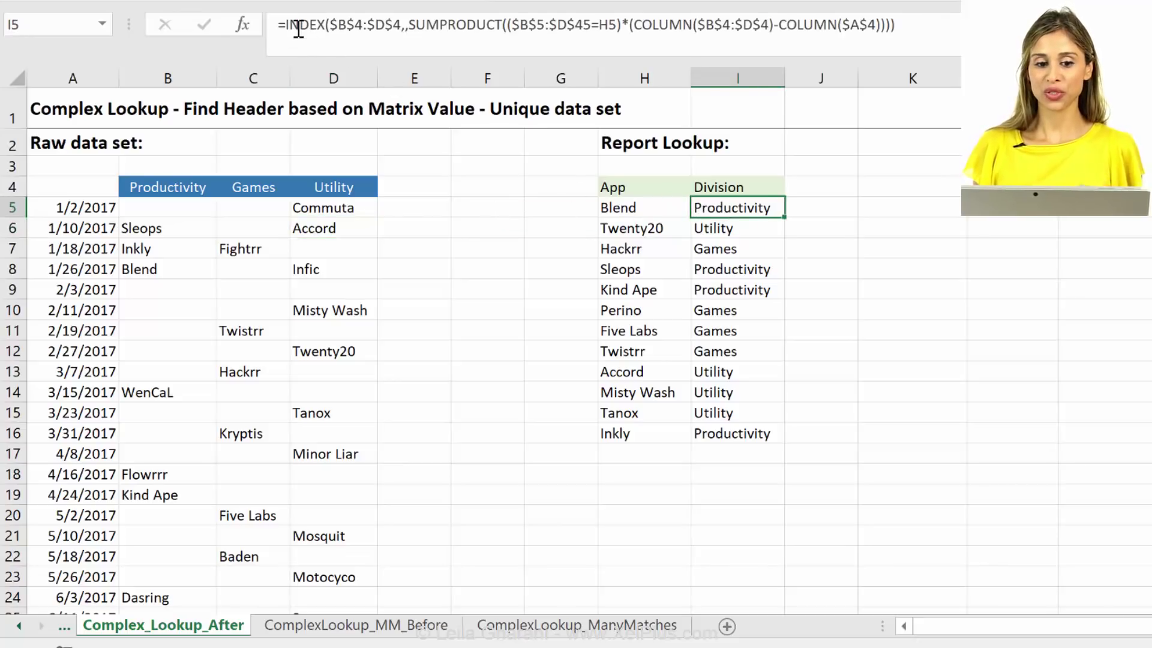
{"action": "left_click_drag", "start_coordinate": [404, 26], "coordinate": [869, 26]}
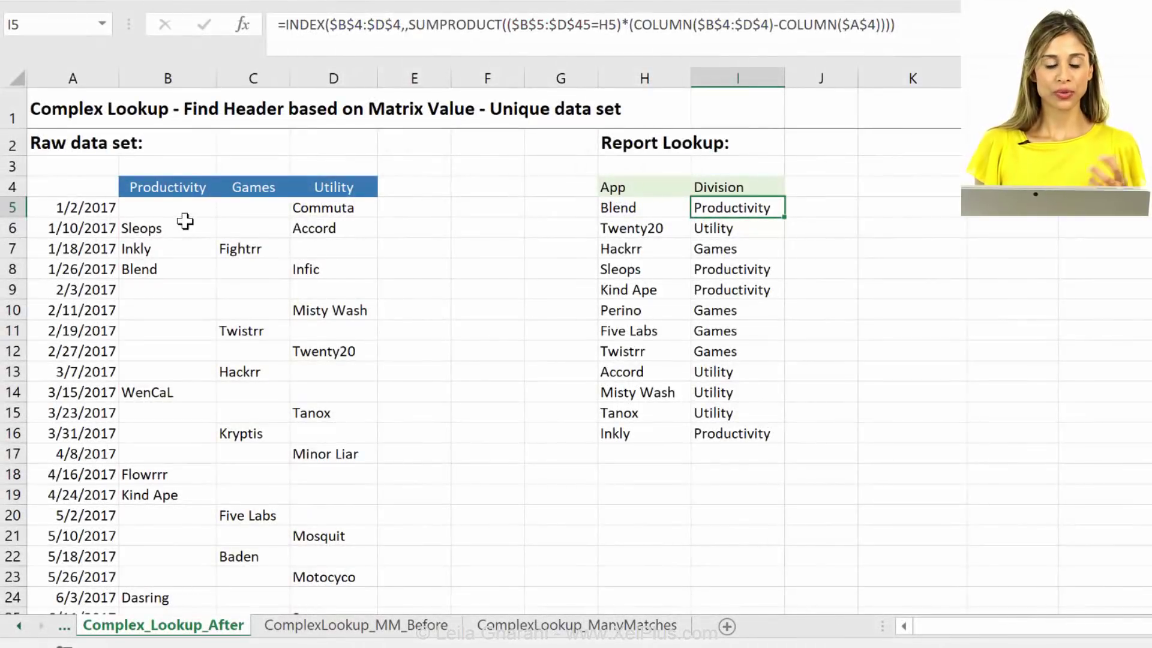
Step: Copy Blend from B8 into C10 under Games and confirm I5 now returns Utility
{"action": "left_click", "coordinate": [195, 270]}
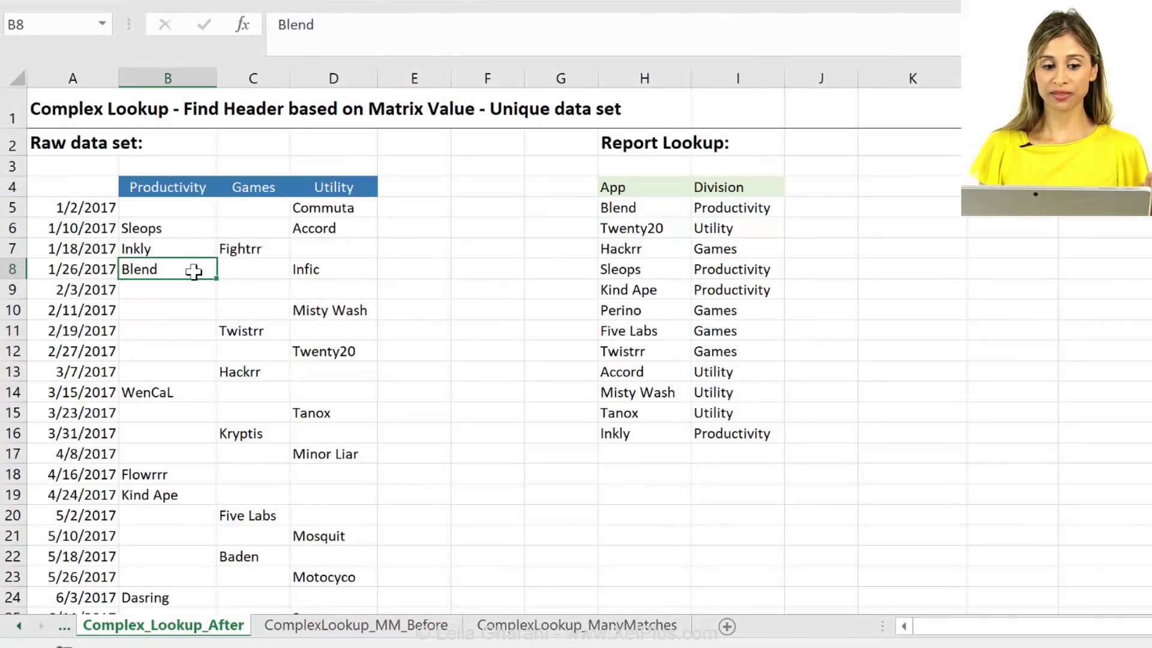
{"action": "key", "text": "ctrl+c"}
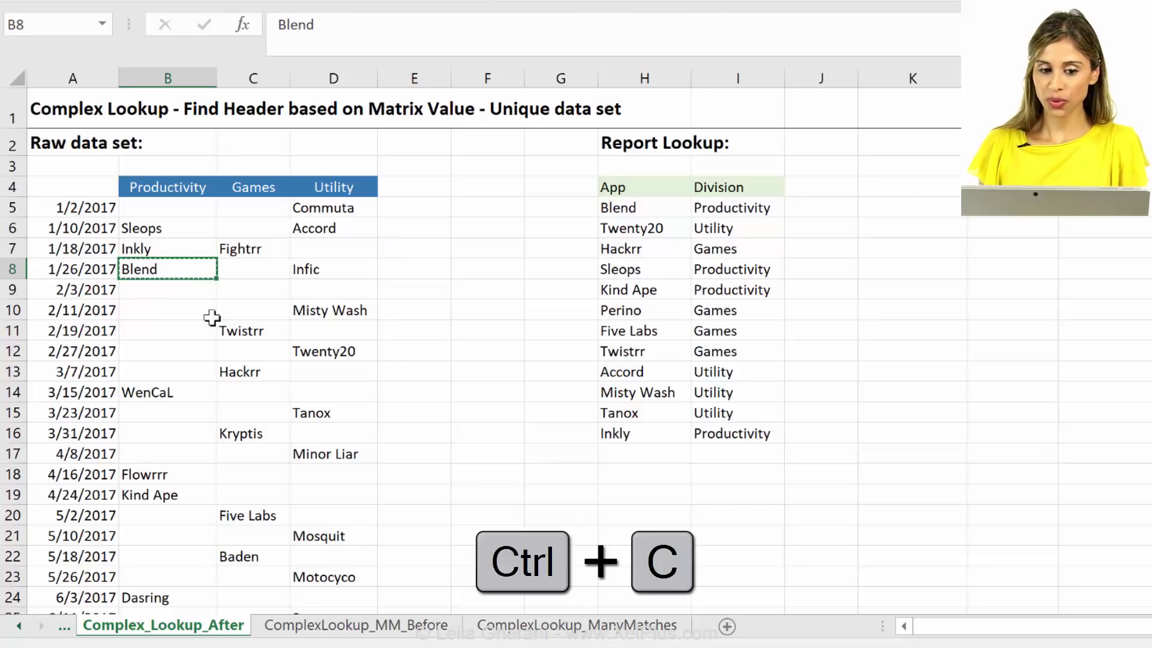
{"action": "left_click", "coordinate": [237, 312]}
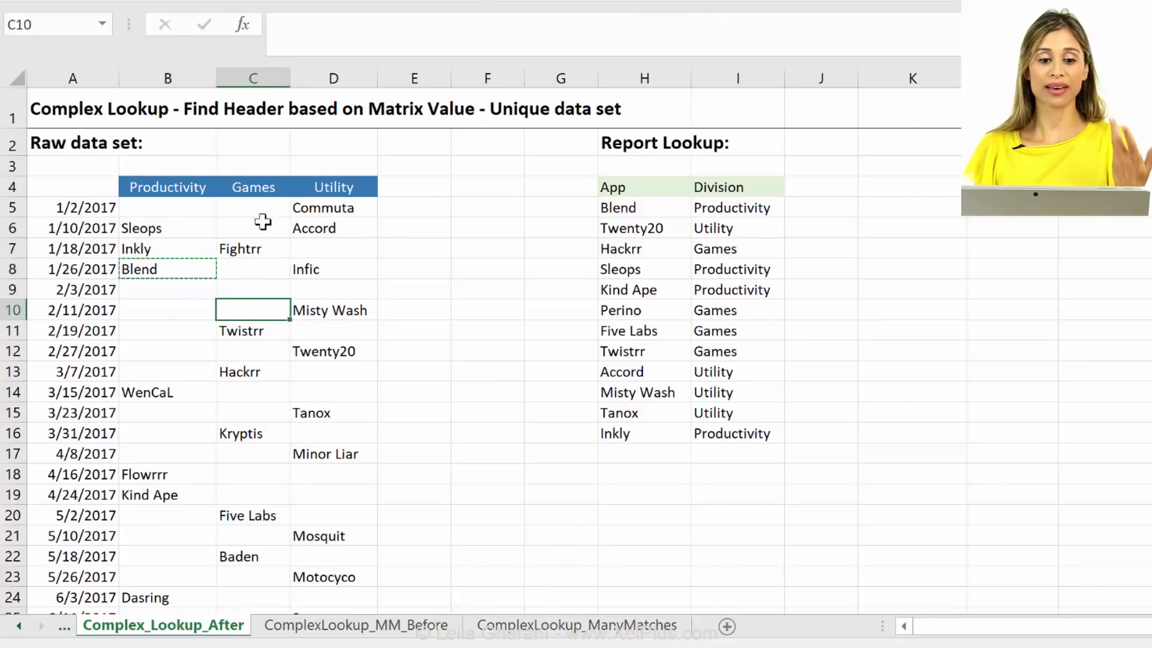
{"action": "key", "text": "ctrl+v"}
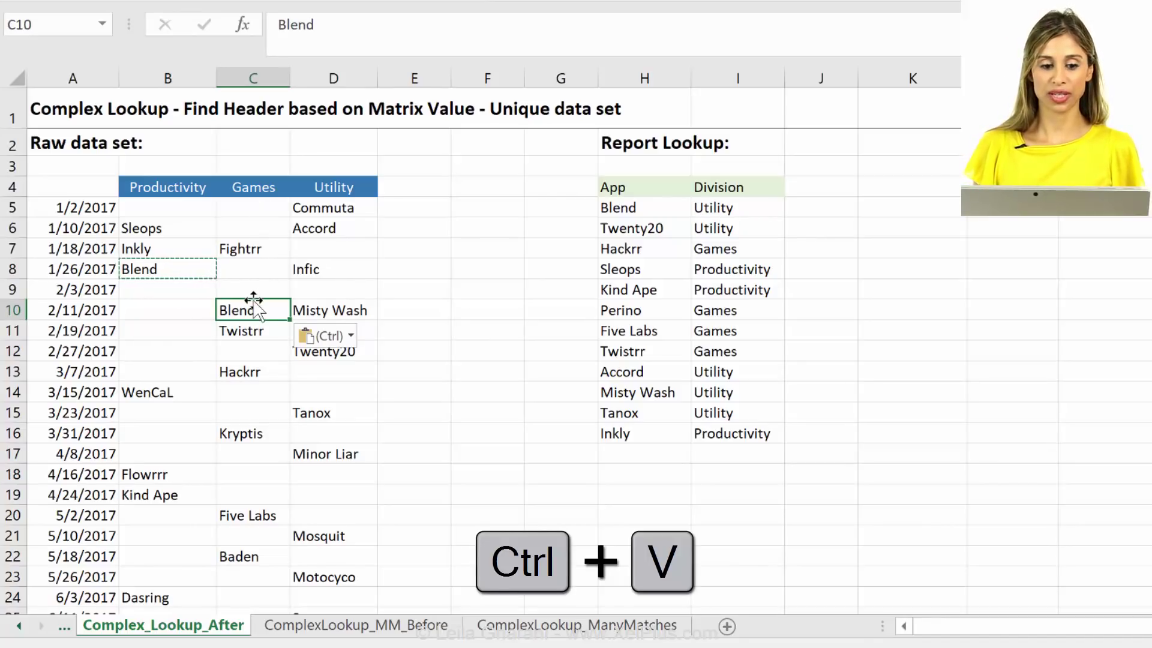
{"action": "left_click", "coordinate": [731, 208]}
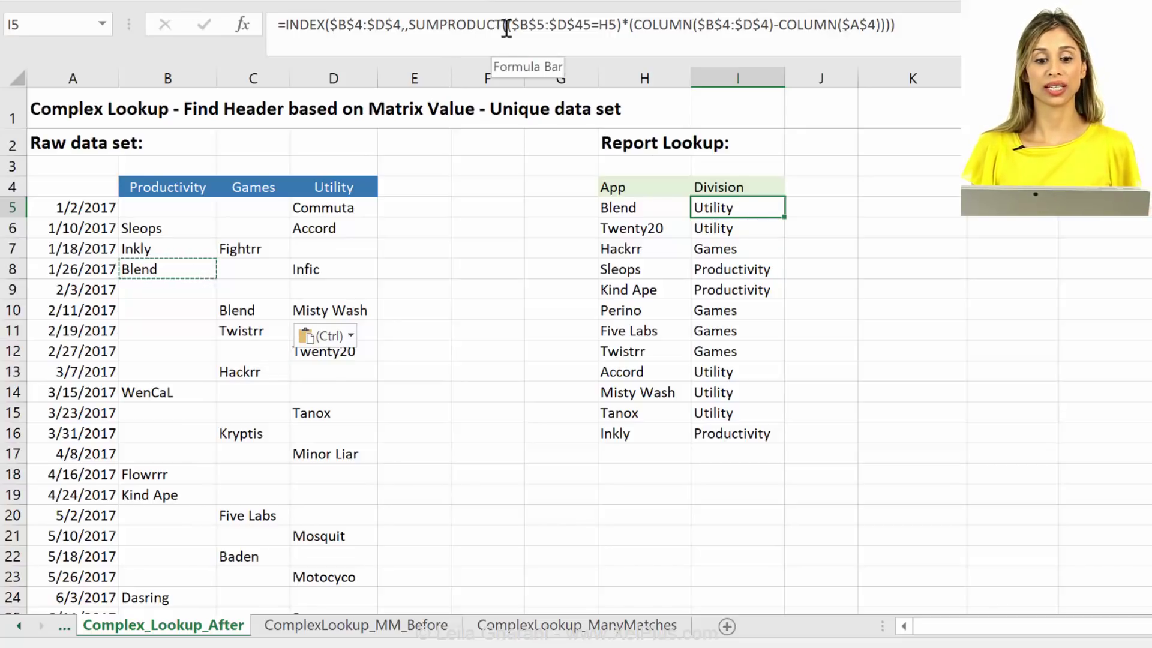
{"action": "left_click_drag", "start_coordinate": [506, 27], "coordinate": [891, 30]}
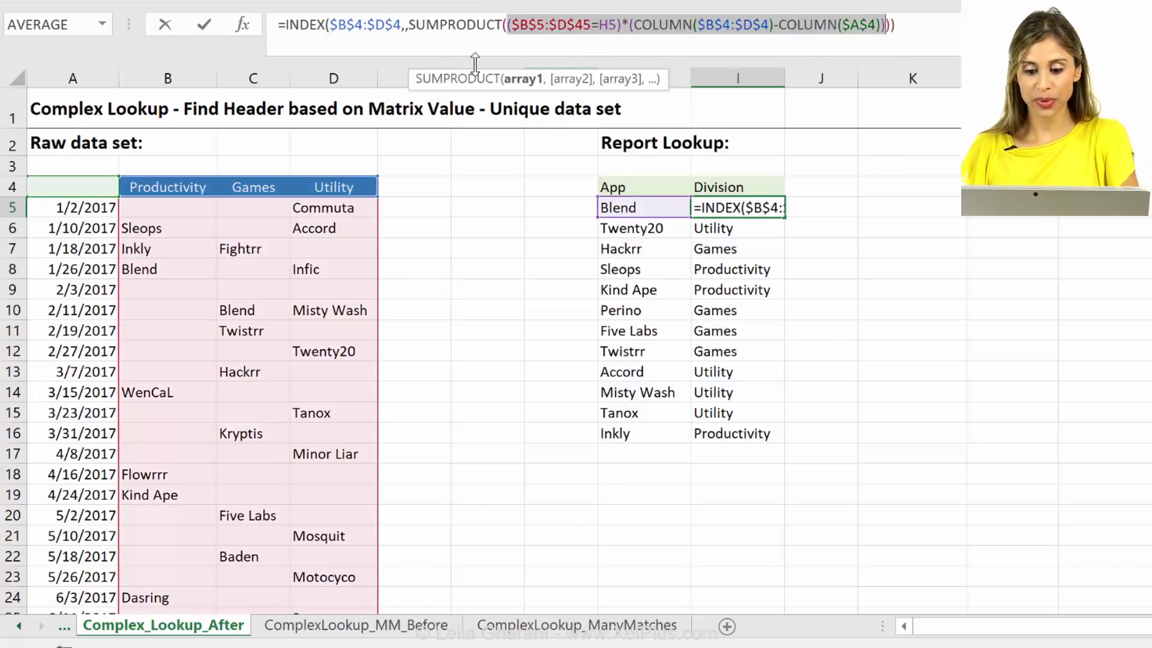
{"action": "key", "text": "F9"}
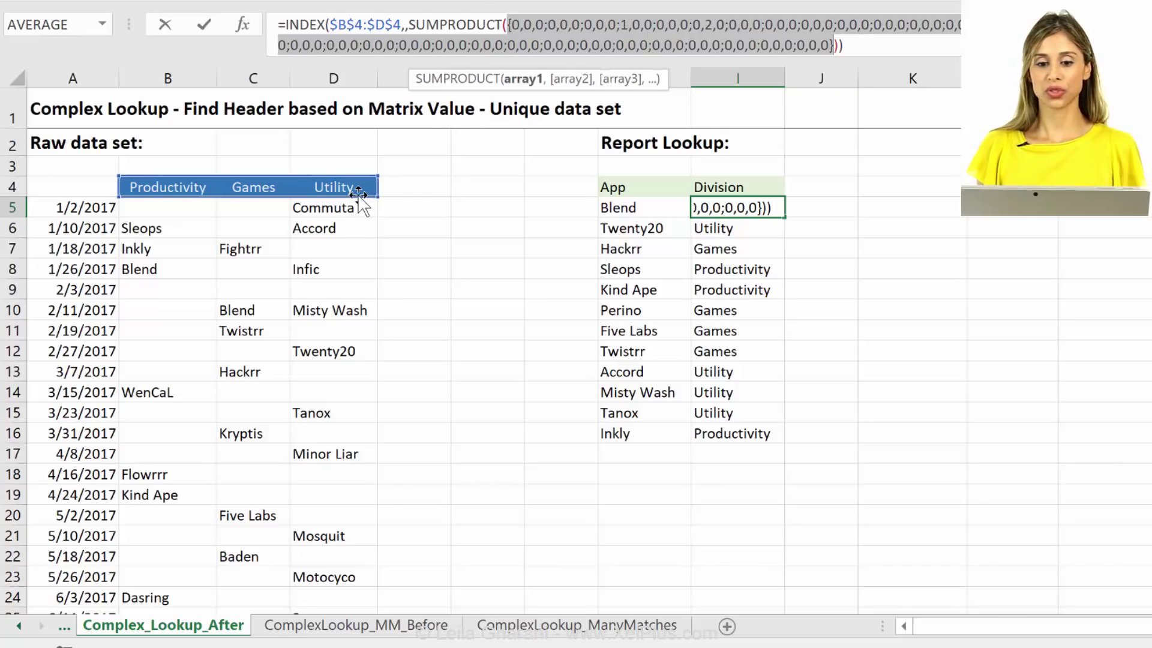
Step: Move the duplicate Blend from C10 to D9 under Utility, leaving I5 showing #REF!
{"action": "key", "text": "Escape"}
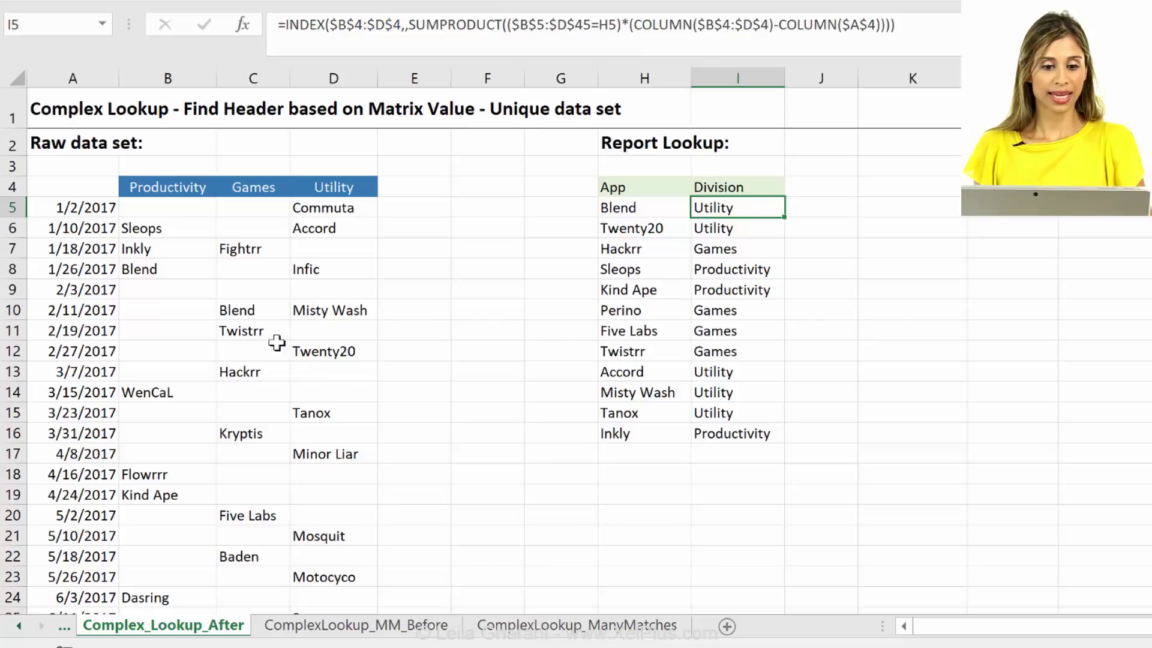
{"action": "left_click", "coordinate": [267, 309]}
{"action": "key", "text": "ctrl+c"}
{"action": "left_click", "coordinate": [347, 290]}
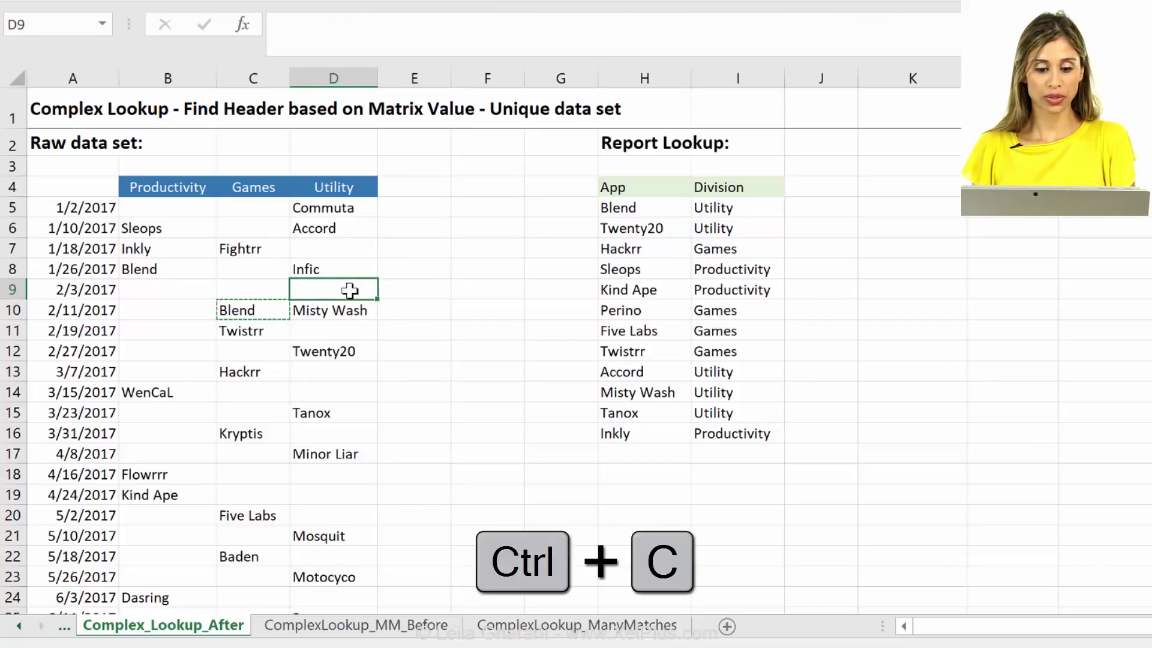
{"action": "key", "text": "ctrl+v"}
{"action": "left_click", "coordinate": [258, 310]}
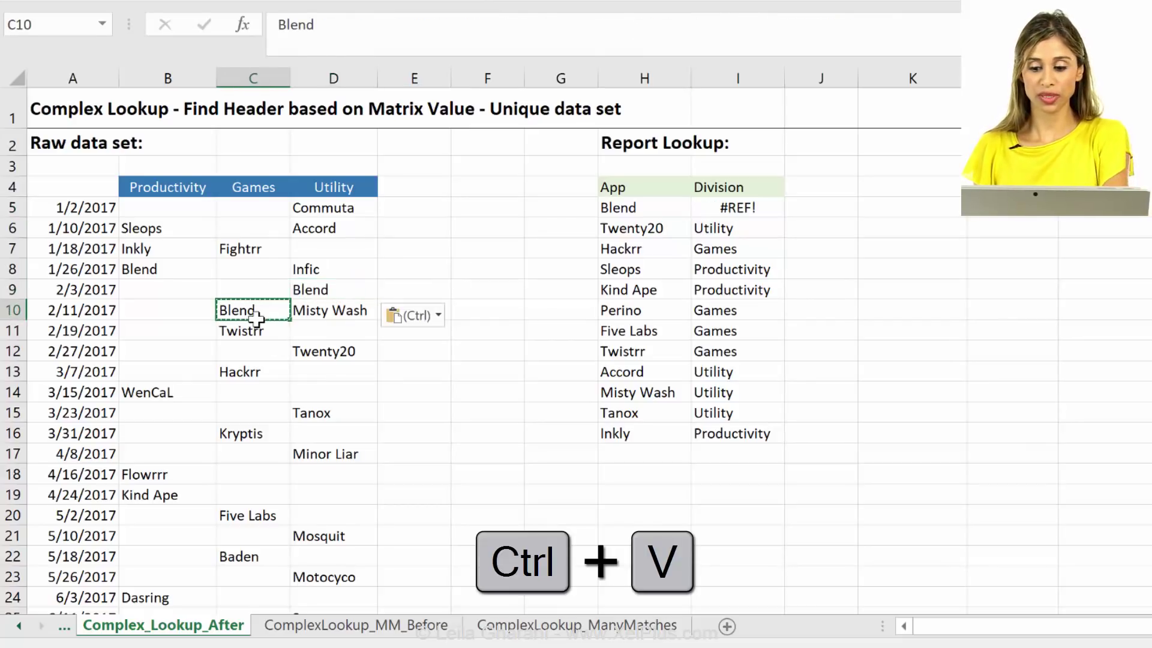
{"action": "key", "text": "Delete"}
{"action": "left_click", "coordinate": [330, 290]}
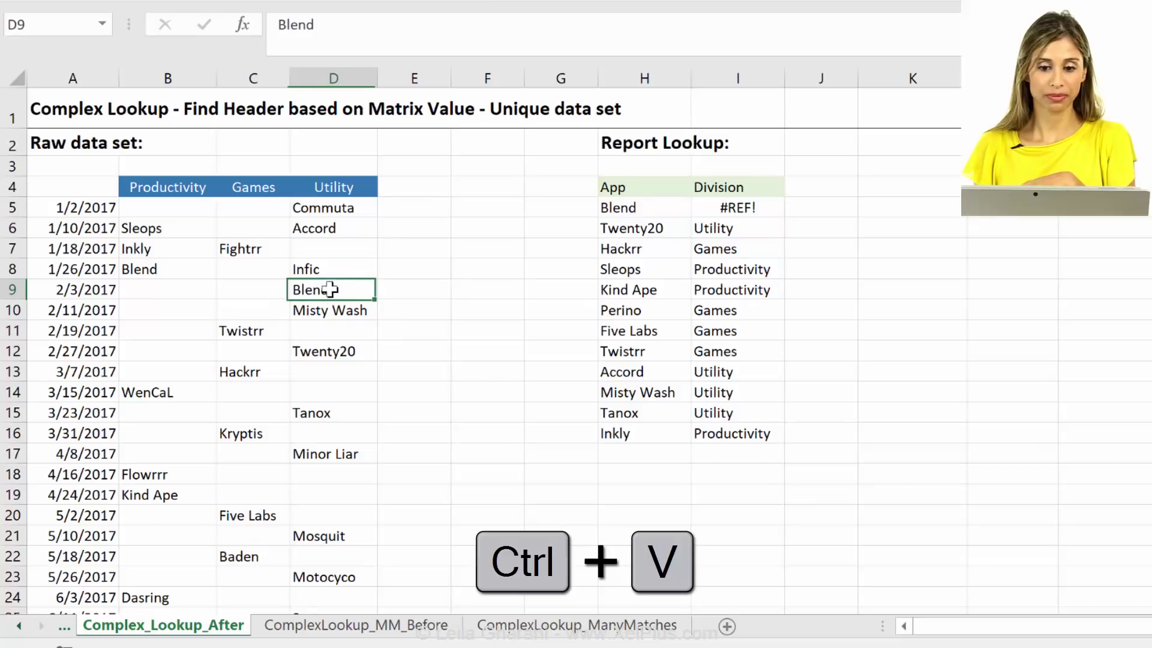
{"action": "left_click", "coordinate": [738, 210]}
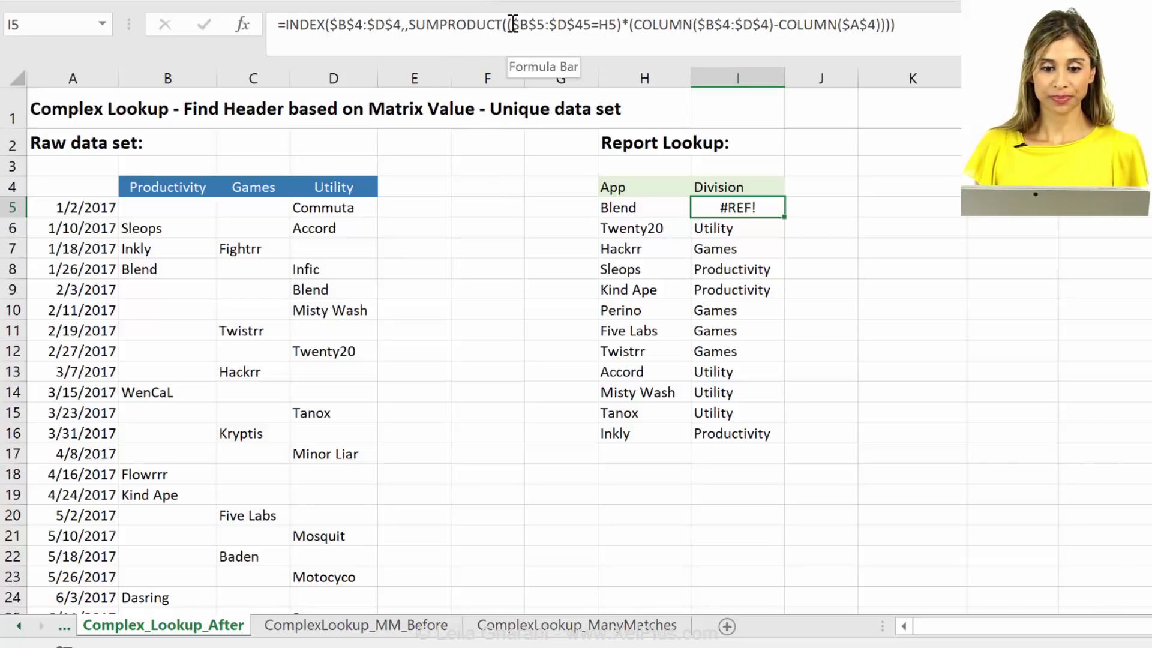
Step: Evaluate I5's SUMPRODUCT argument with F9 and inspect the resulting array's 1 and 3 values
{"action": "left_click_drag", "start_coordinate": [511, 24], "coordinate": [897, 25]}
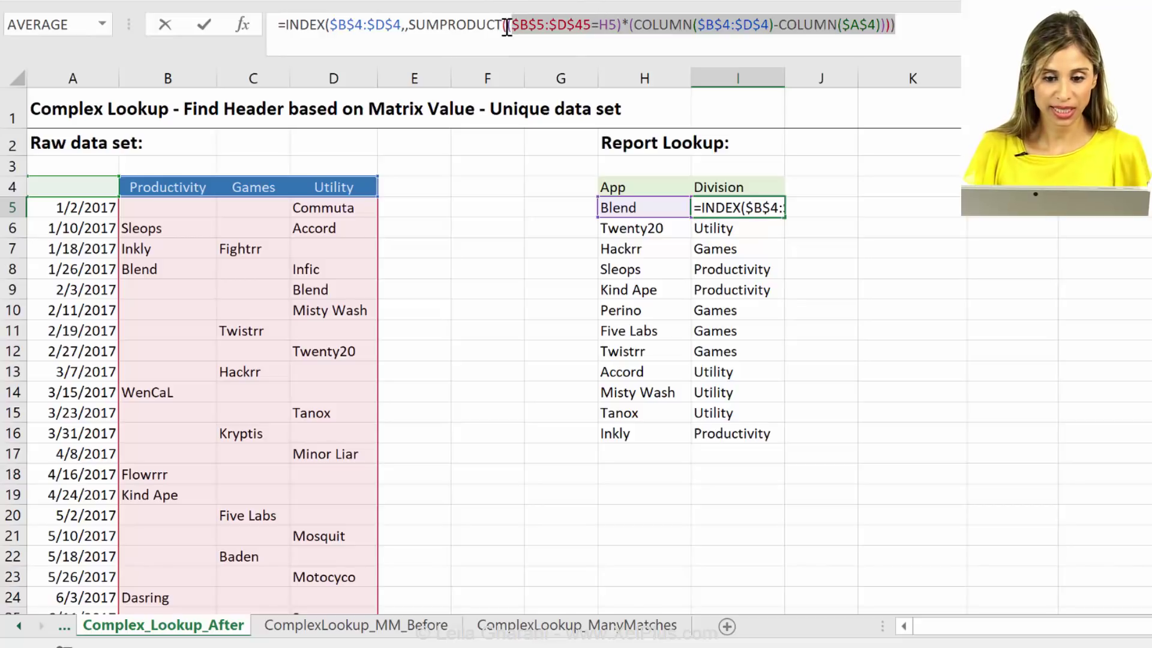
{"action": "left_click_drag", "start_coordinate": [509, 27], "coordinate": [883, 27]}
{"action": "key", "text": "F9"}
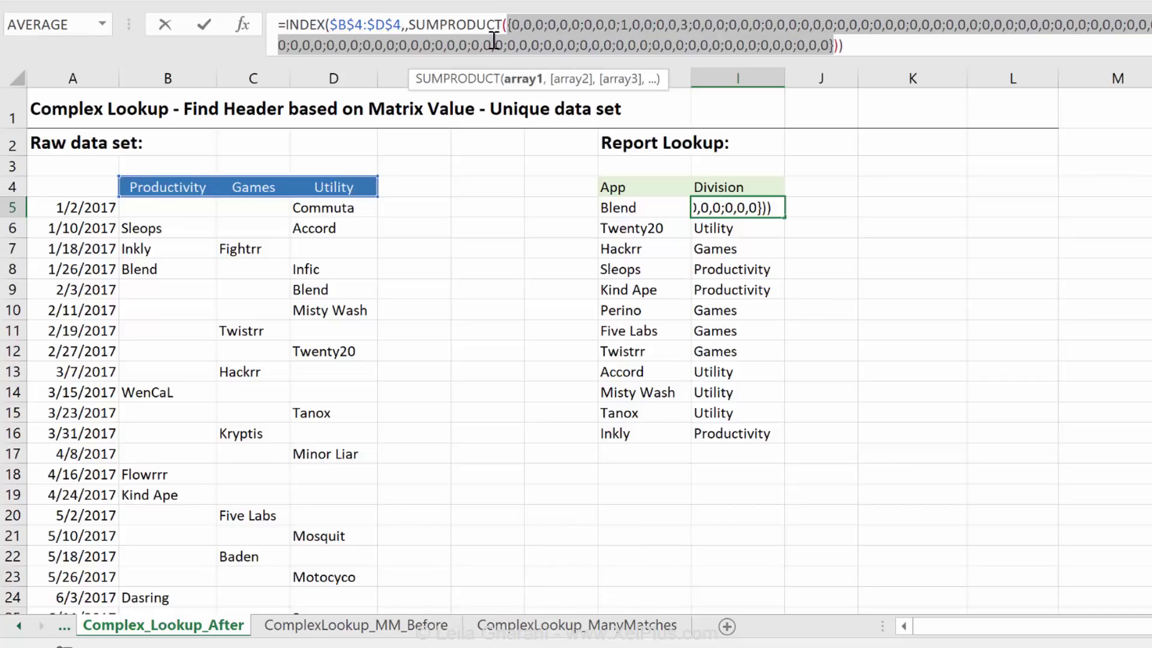
{"action": "left_click_drag", "start_coordinate": [503, 25], "coordinate": [406, 20]}
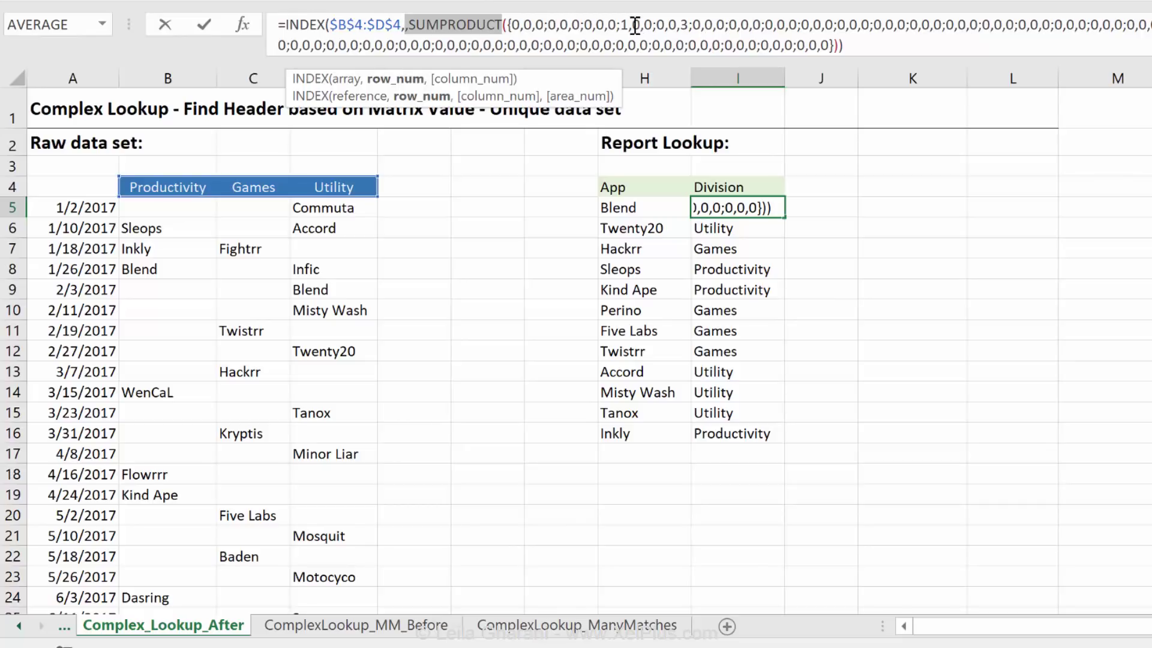
{"action": "left_click_drag", "start_coordinate": [631, 24], "coordinate": [620, 25]}
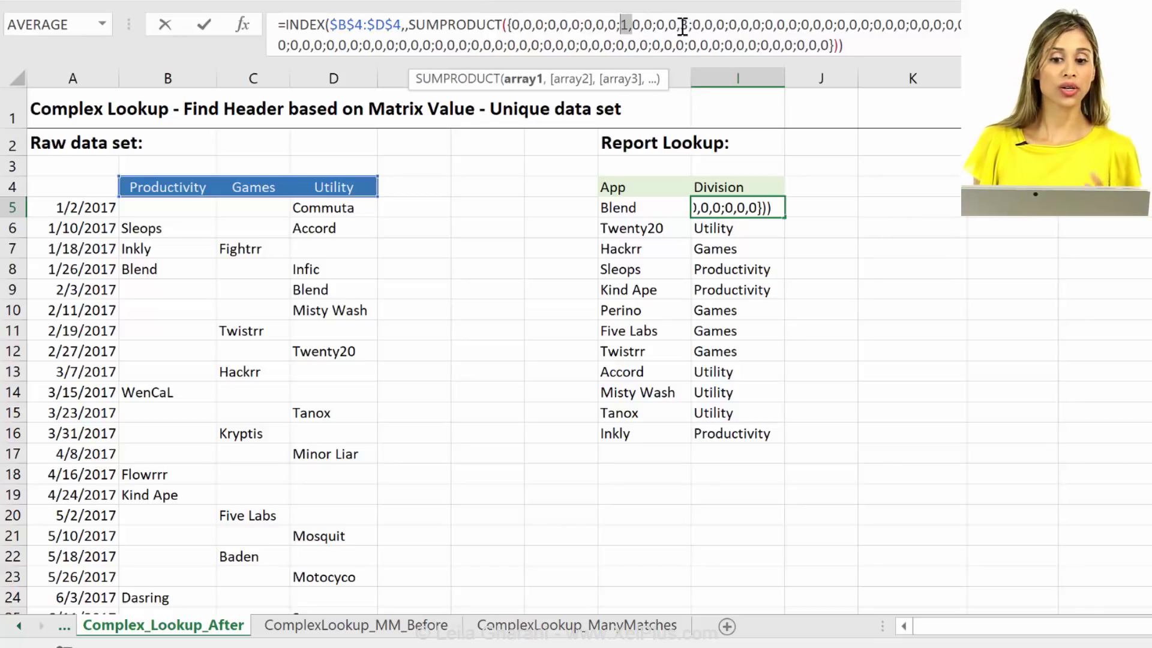
{"action": "left_click_drag", "start_coordinate": [680, 27], "coordinate": [690, 26]}
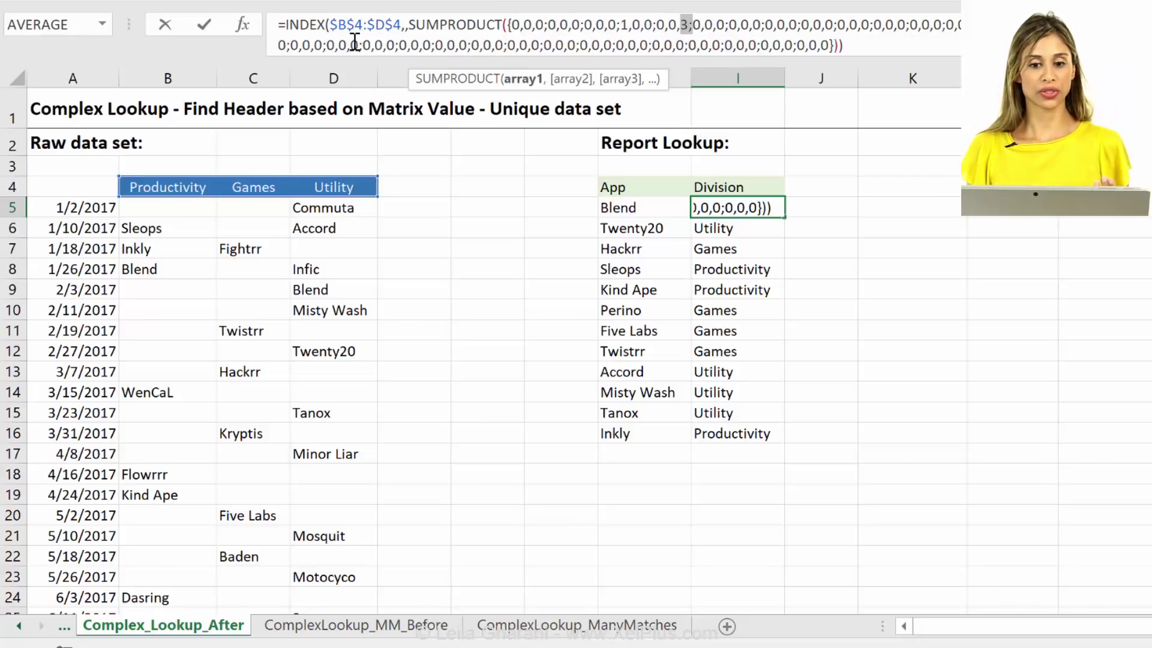
{"action": "key", "text": "ctrl+z"}
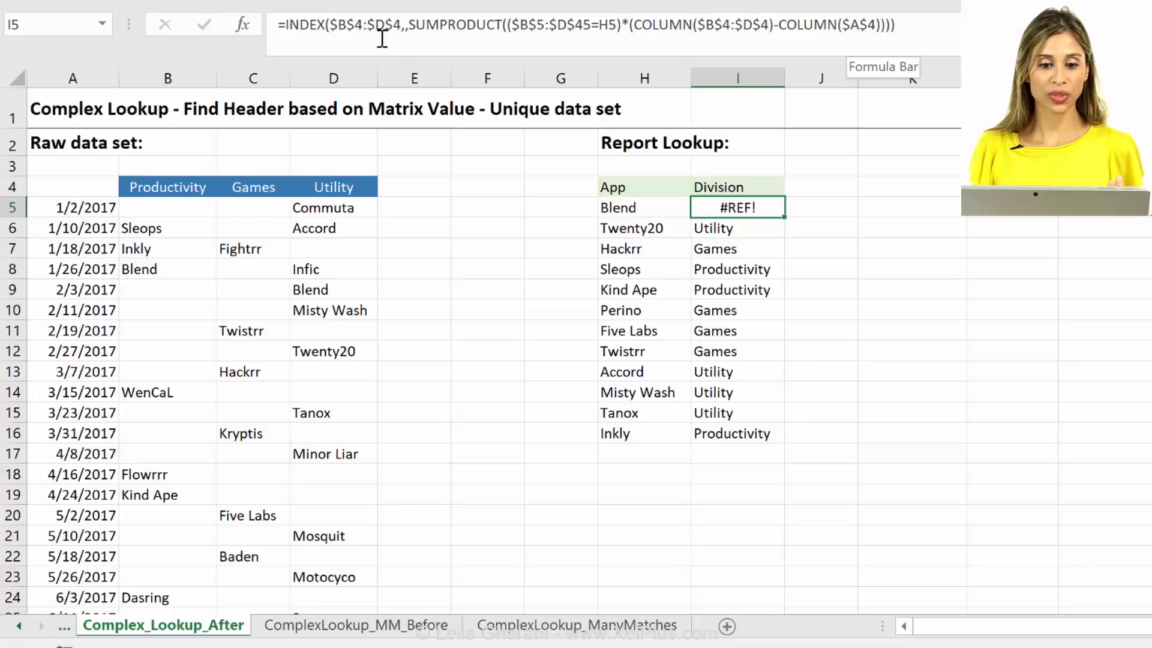
{"action": "left_click_drag", "start_coordinate": [412, 25], "coordinate": [885, 30]}
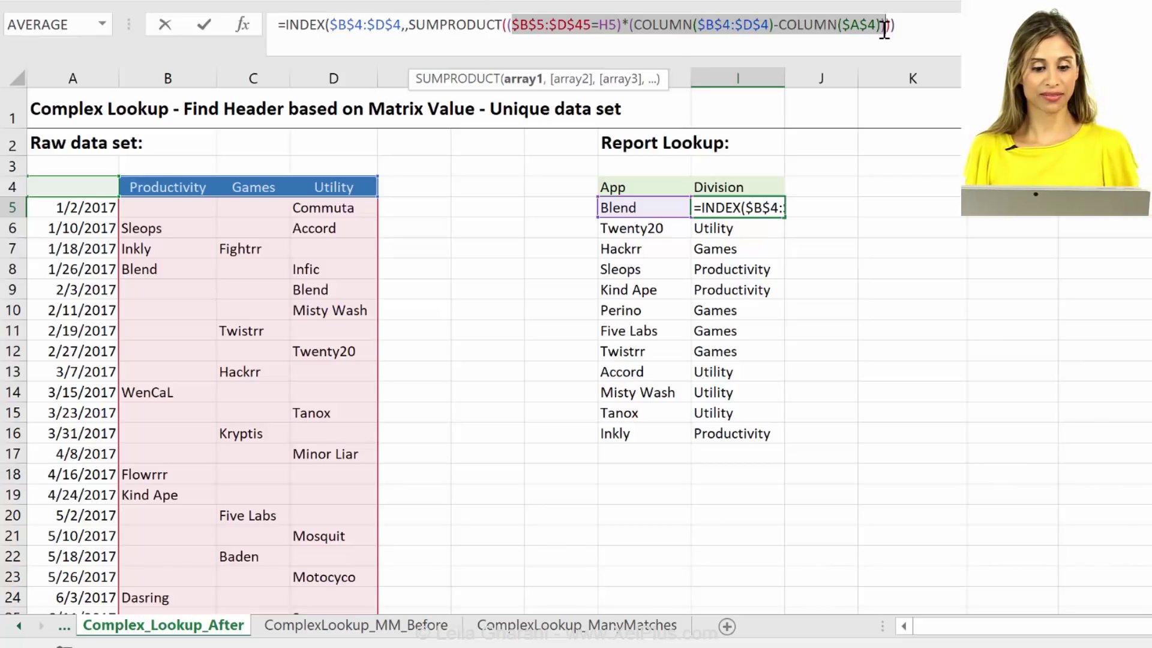
{"action": "key", "text": "ctrl+Return"}
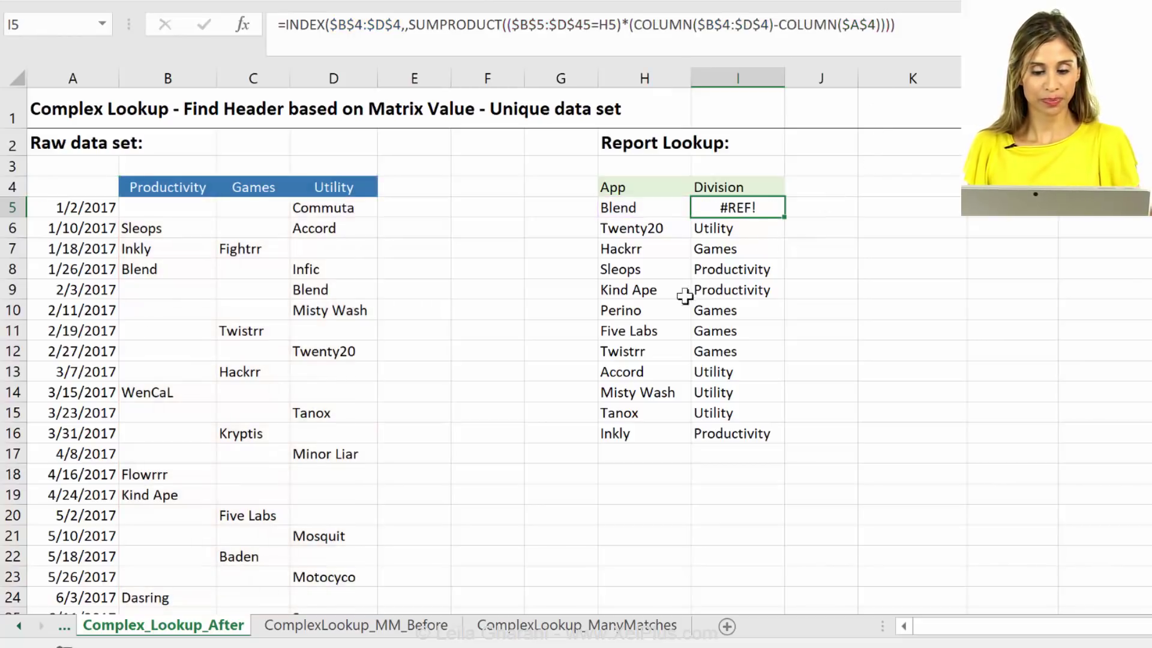
Step: Switch to ComplexLookup_MM_Before and inspect the Blend and Perino entries across the divisions
{"action": "left_click", "coordinate": [373, 625]}
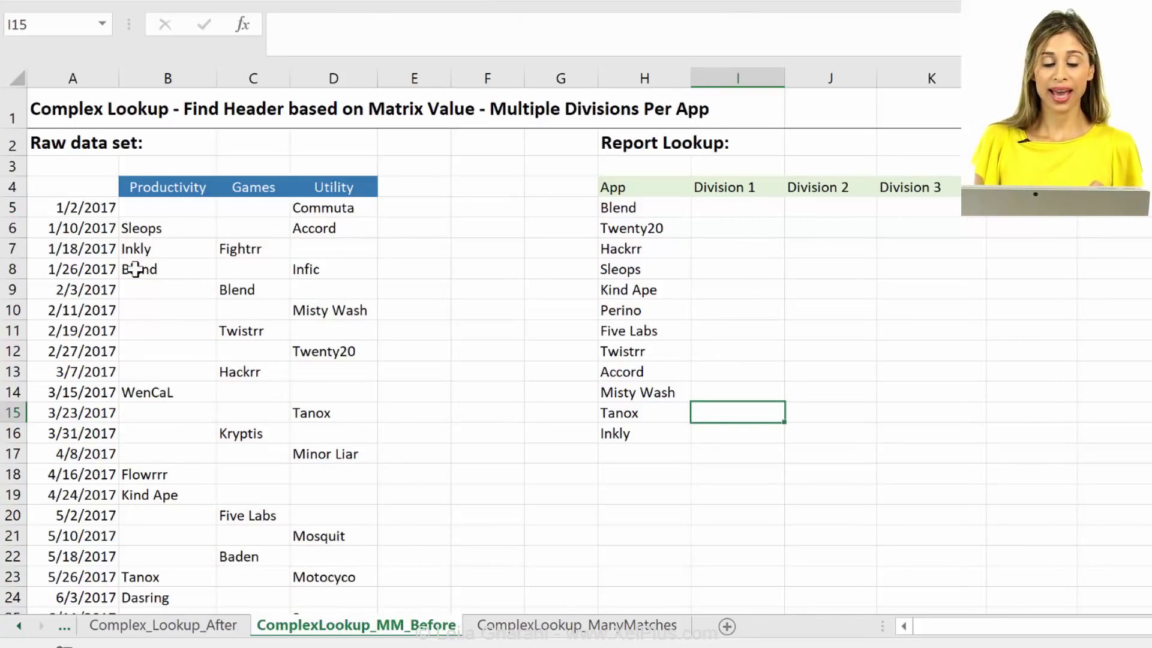
{"action": "left_click", "coordinate": [174, 271]}
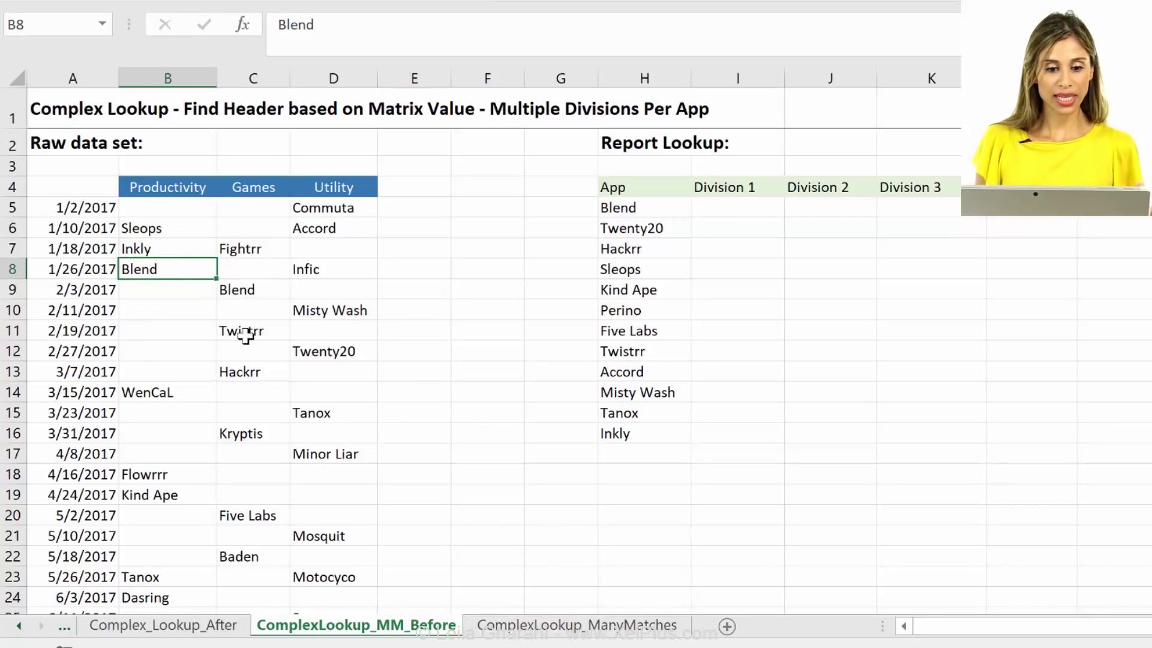
{"action": "scroll", "coordinate": [150, 420], "scroll_direction": "down", "scroll_amount": 6}
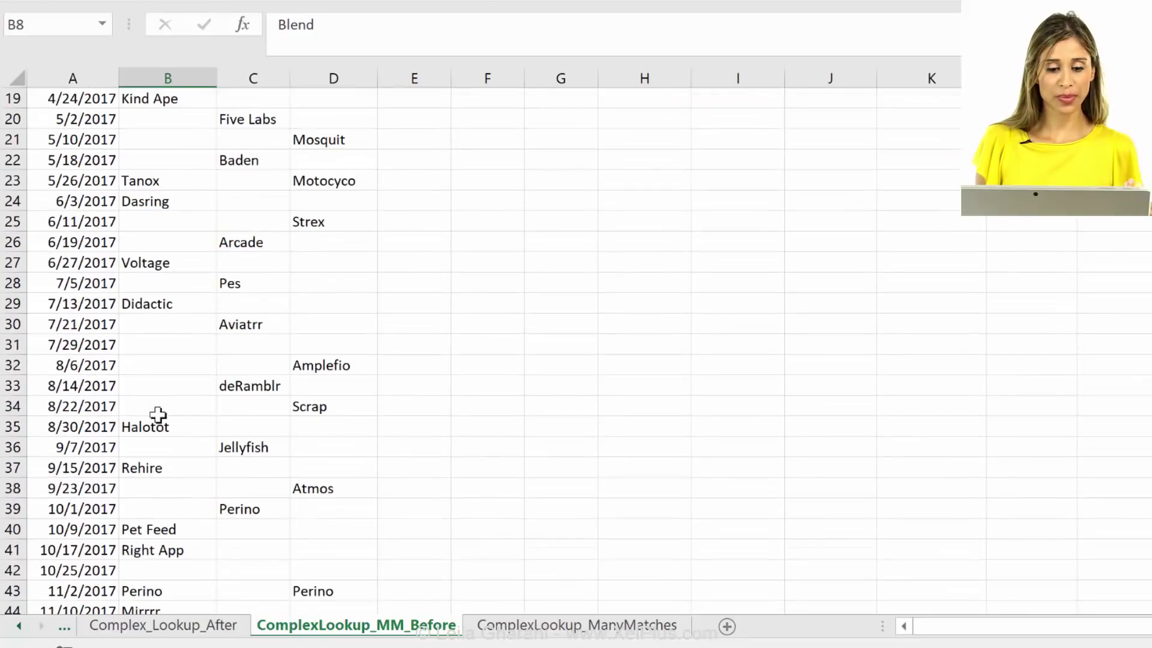
{"action": "scroll", "coordinate": [157, 415], "scroll_direction": "down", "scroll_amount": 3}
{"action": "left_click", "coordinate": [324, 406]}
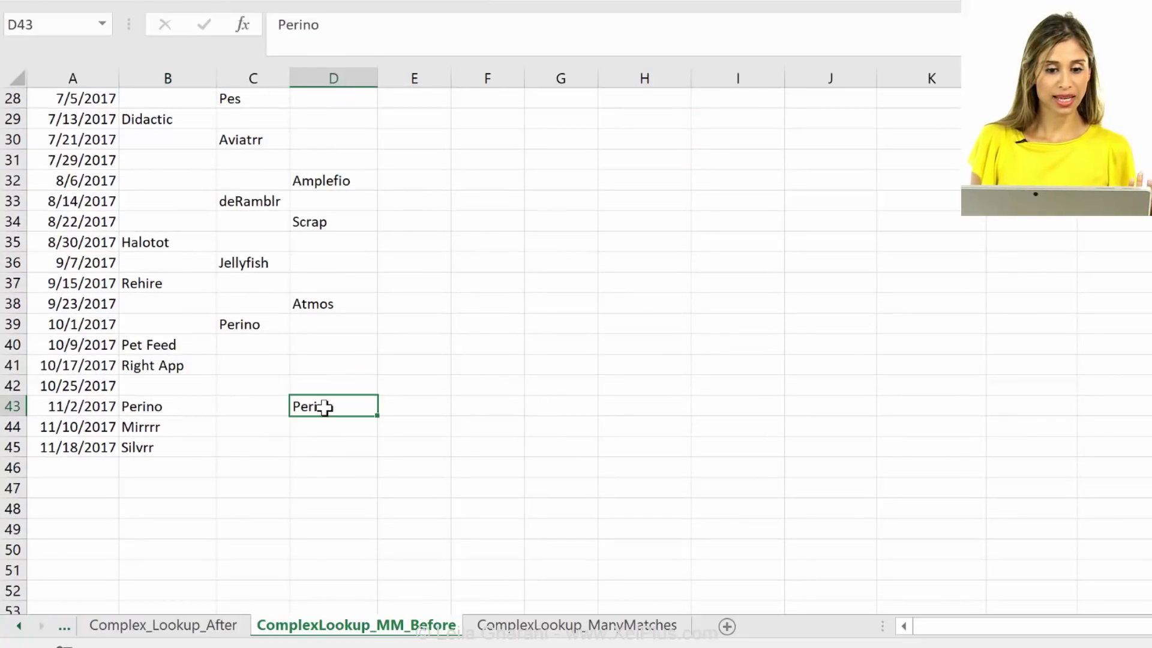
{"action": "left_click", "coordinate": [257, 320]}
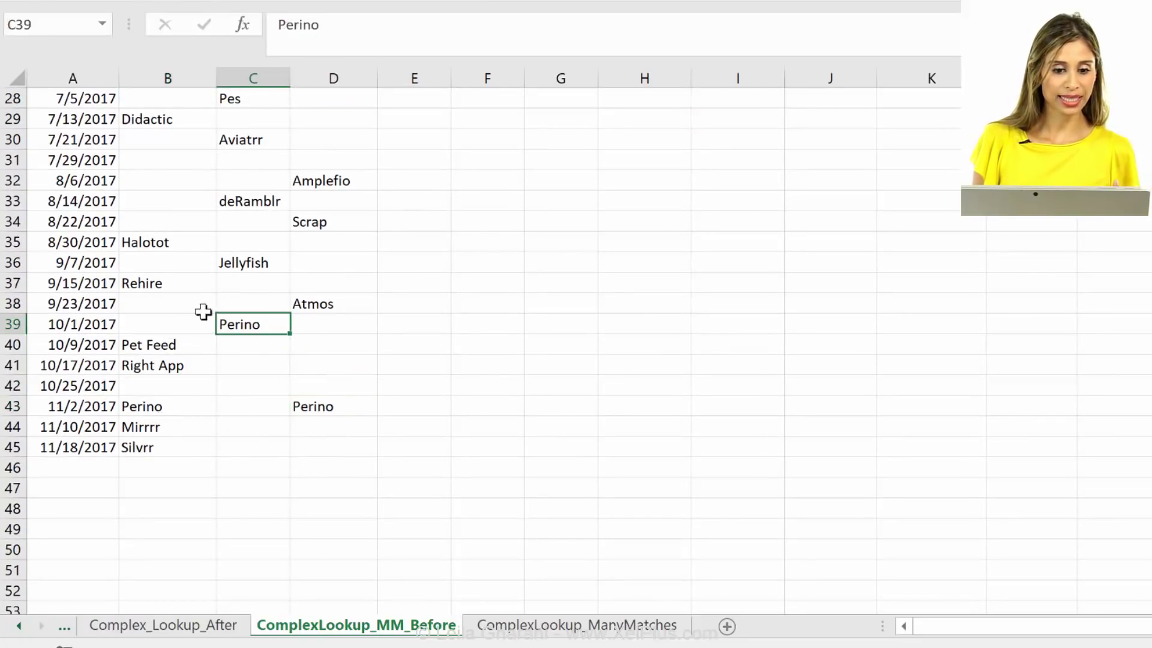
{"action": "left_click", "coordinate": [163, 405]}
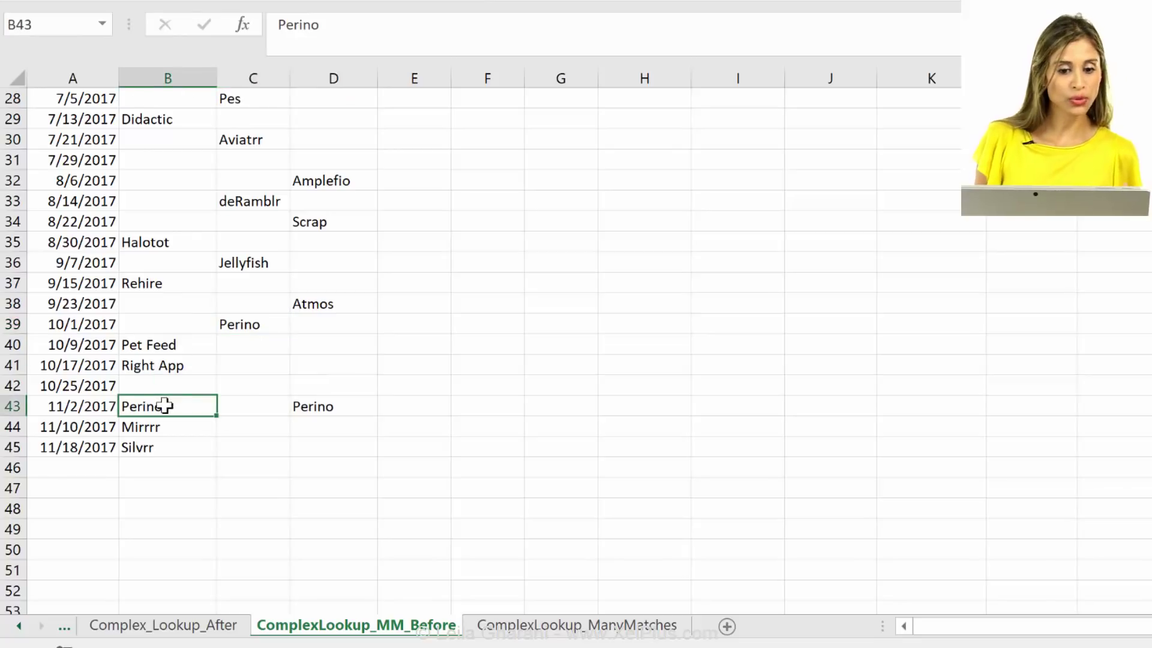
{"action": "scroll", "coordinate": [223, 361], "scroll_direction": "up", "scroll_amount": 9}
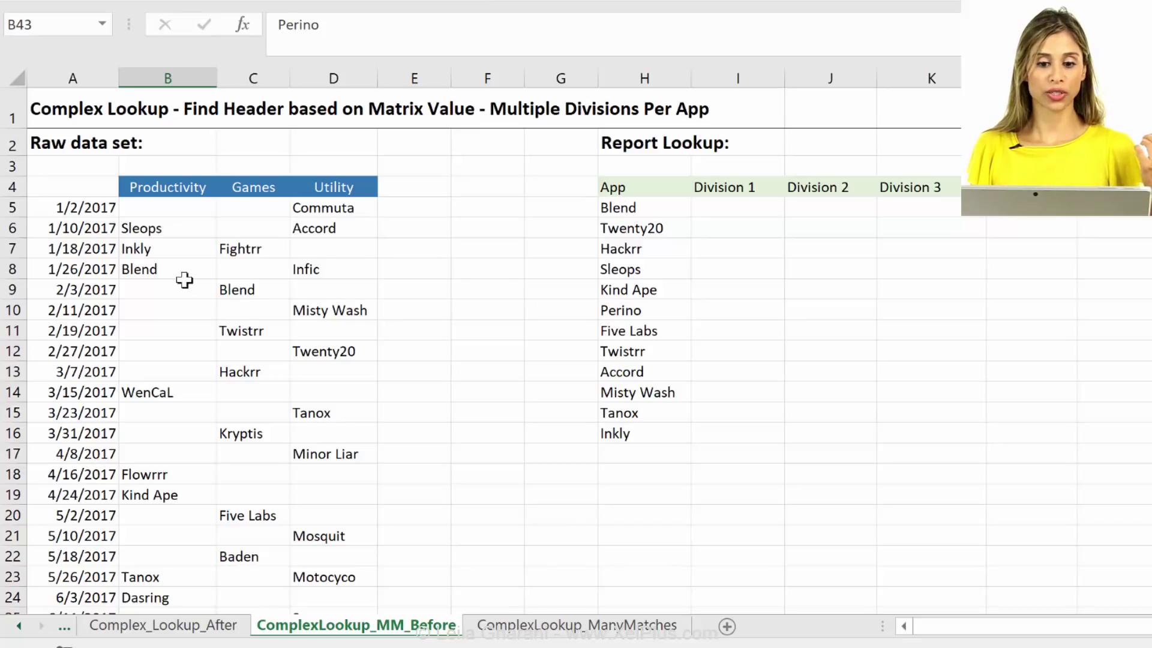
Step: Begin I5's formula as =index($B$4:$D$4,, pointing at the locked division headers
{"action": "left_click", "coordinate": [712, 213]}
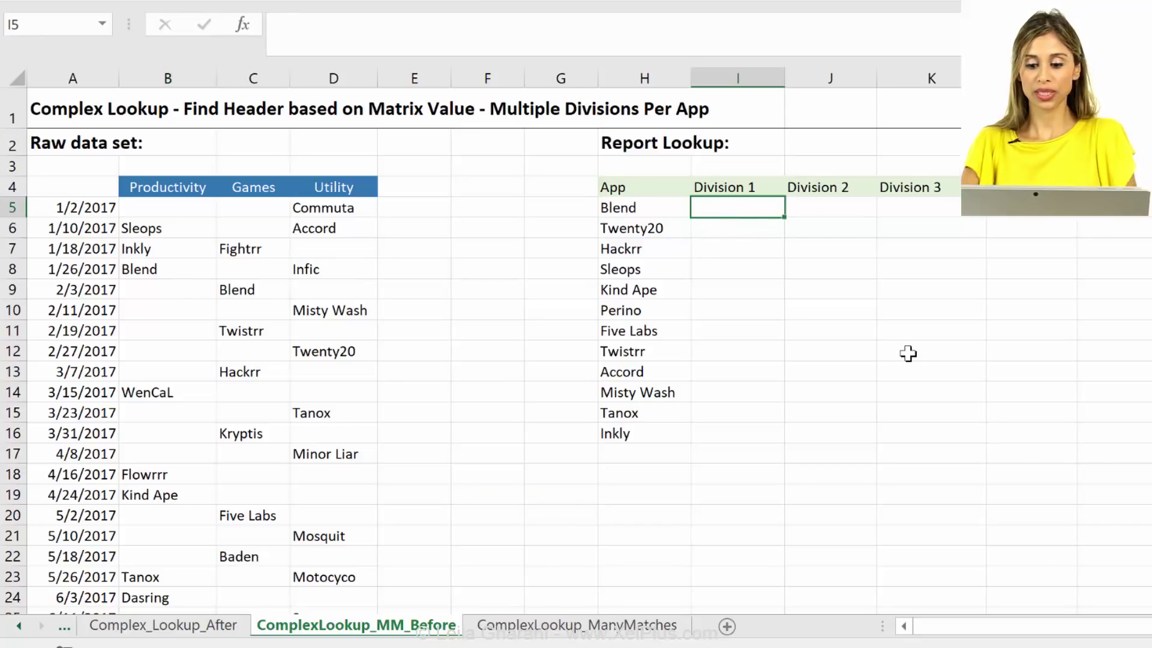
{"action": "type", "text": "=index("}
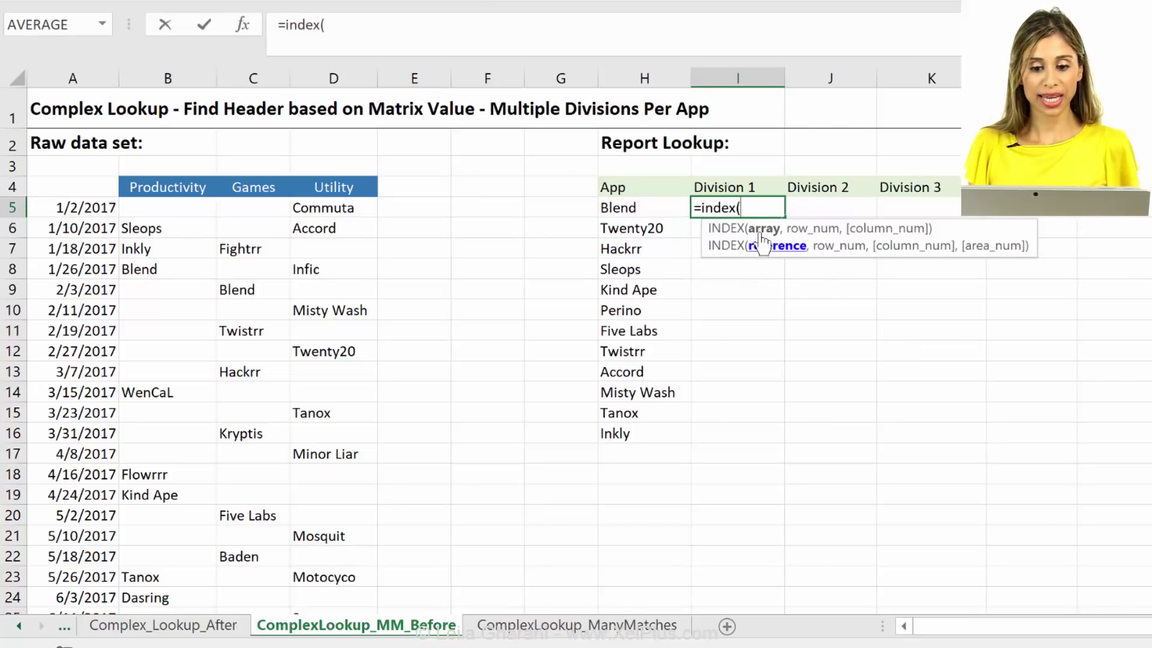
{"action": "left_click_drag", "start_coordinate": [188, 188], "coordinate": [327, 191]}
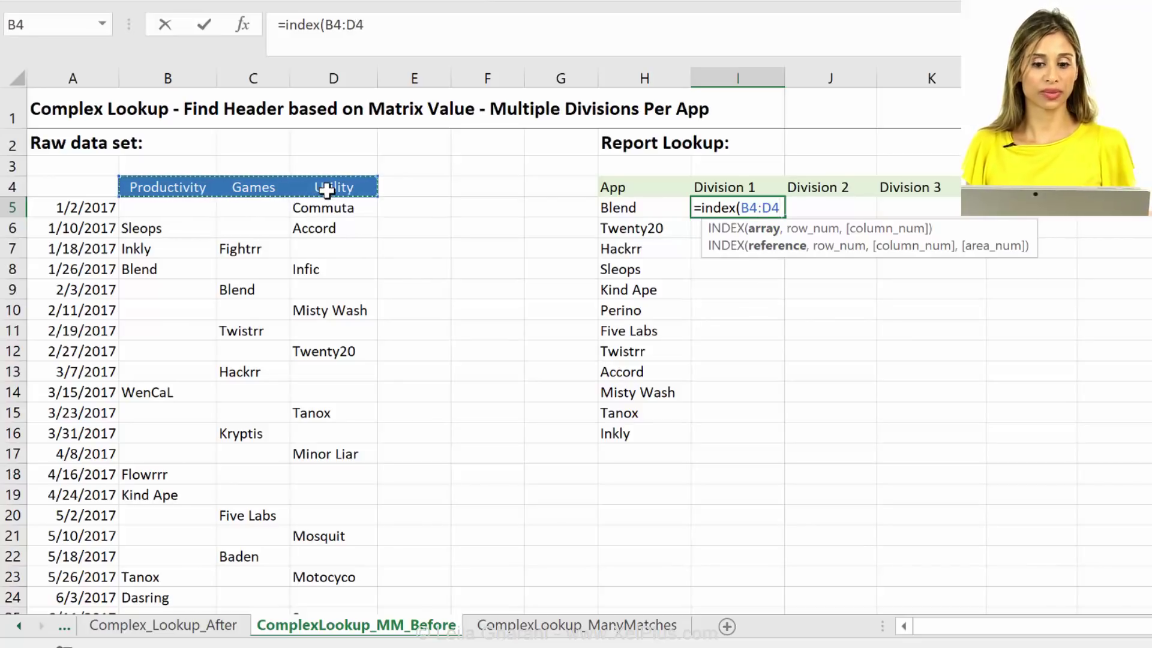
{"action": "key", "text": "F4"}
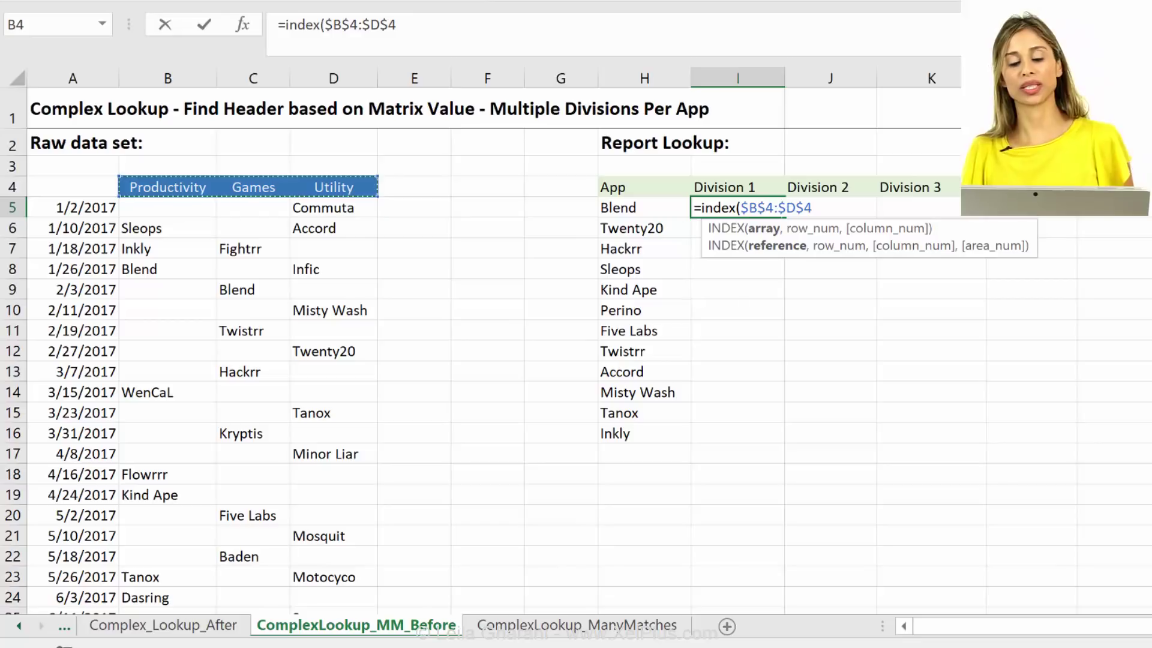
{"action": "left_click", "coordinate": [384, 39]}
{"action": "type", "text": ","}
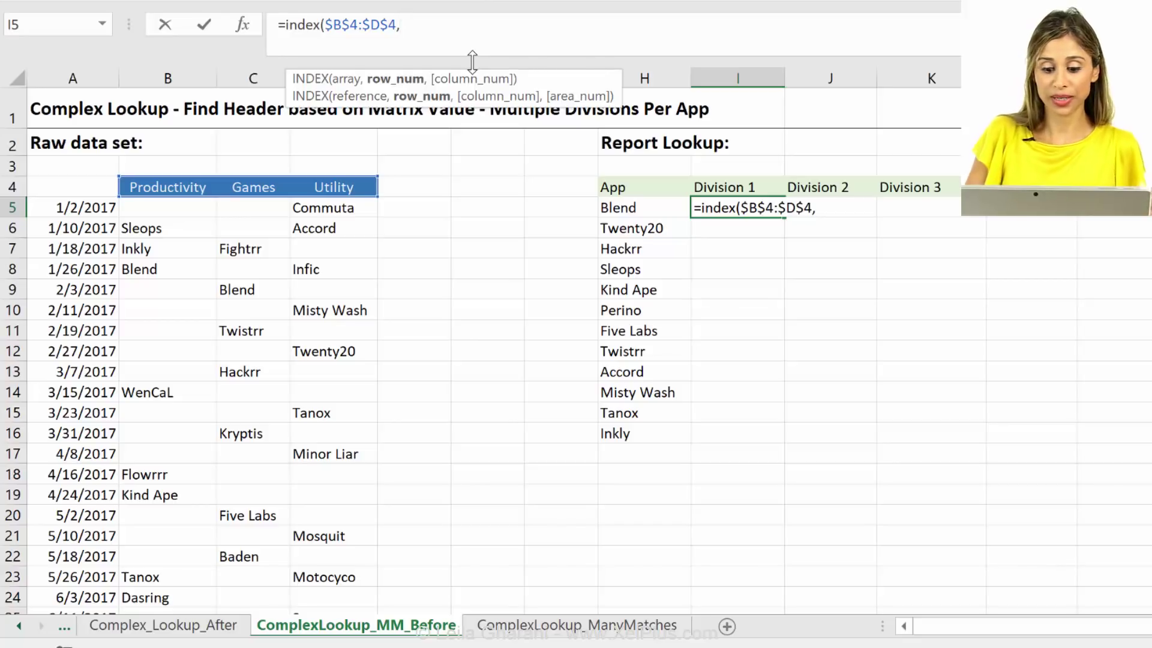
{"action": "type", "text": ","}
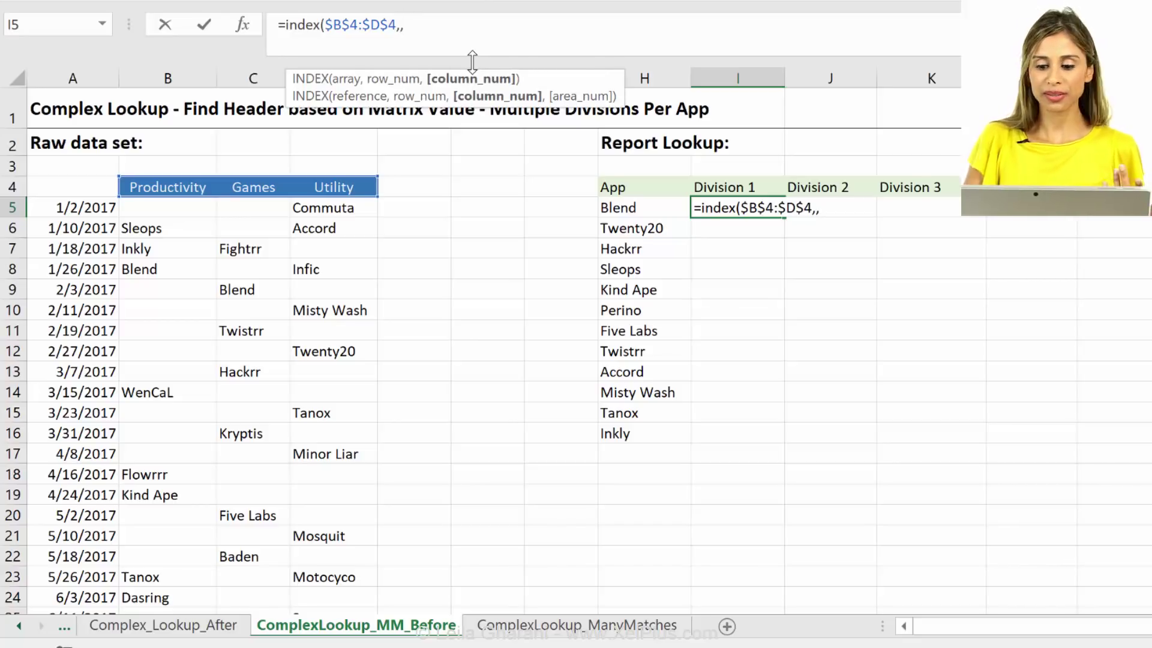
{"action": "key", "text": "BackSpace"}
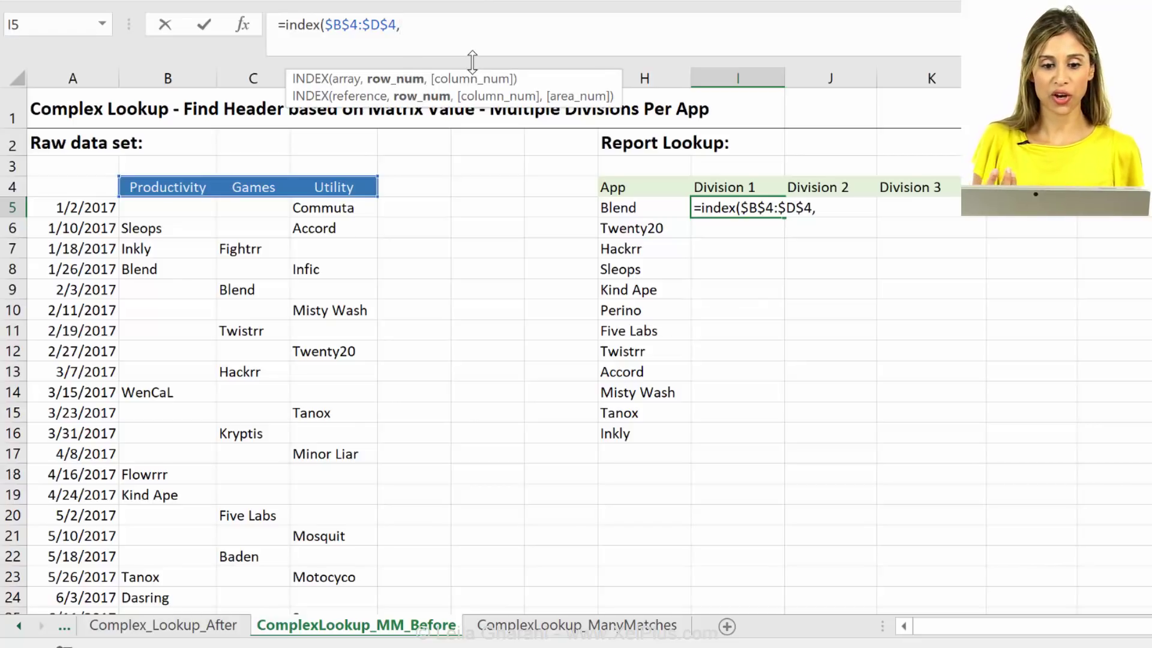
{"action": "type", "text": ","}
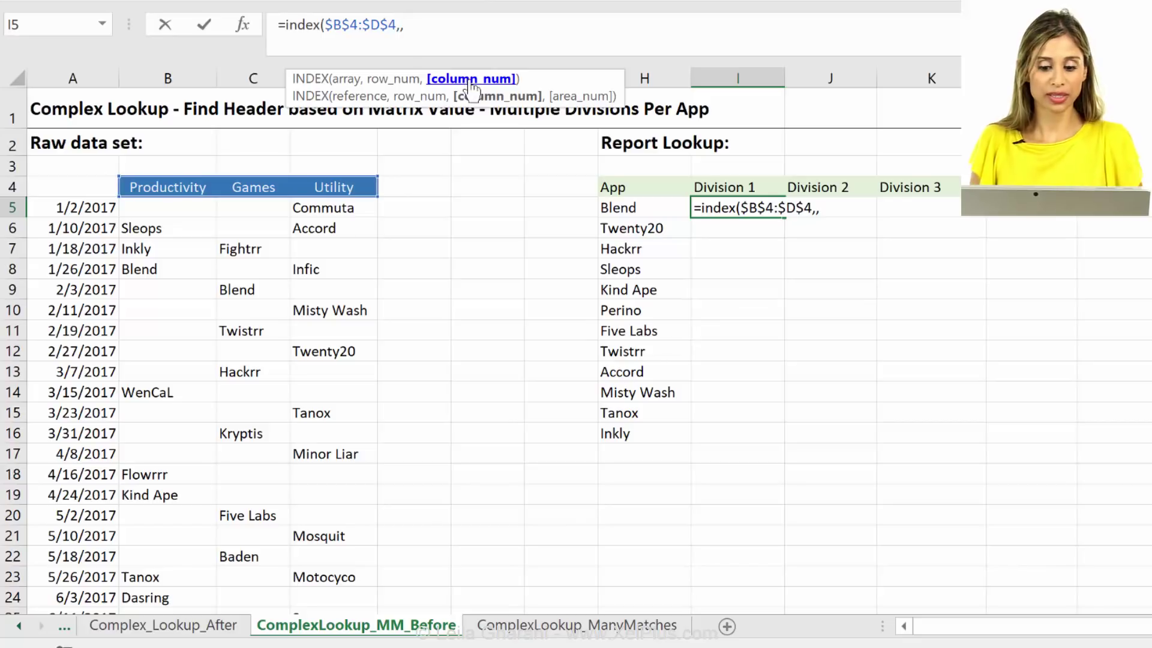
Step: Append aggregate(14,4, to the formula, choosing LARGE and the ignore-nothing option
{"action": "type", "text": "aggrega"}
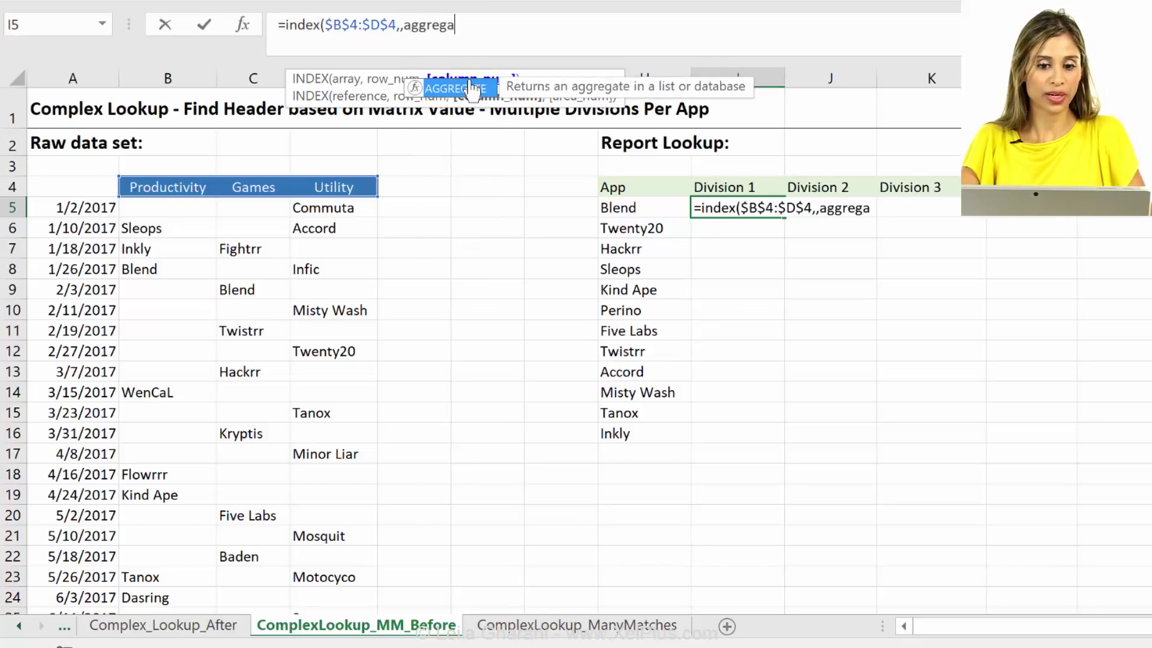
{"action": "type", "text": "te("}
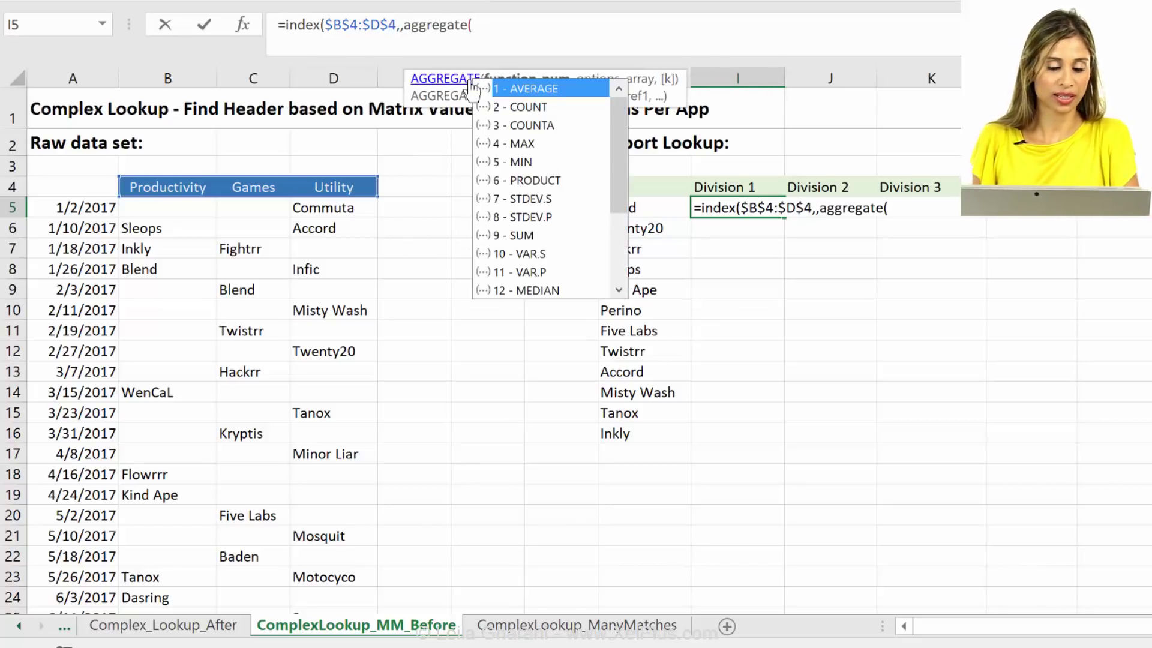
{"action": "scroll", "coordinate": [605, 256], "scroll_direction": "down", "scroll_amount": 3}
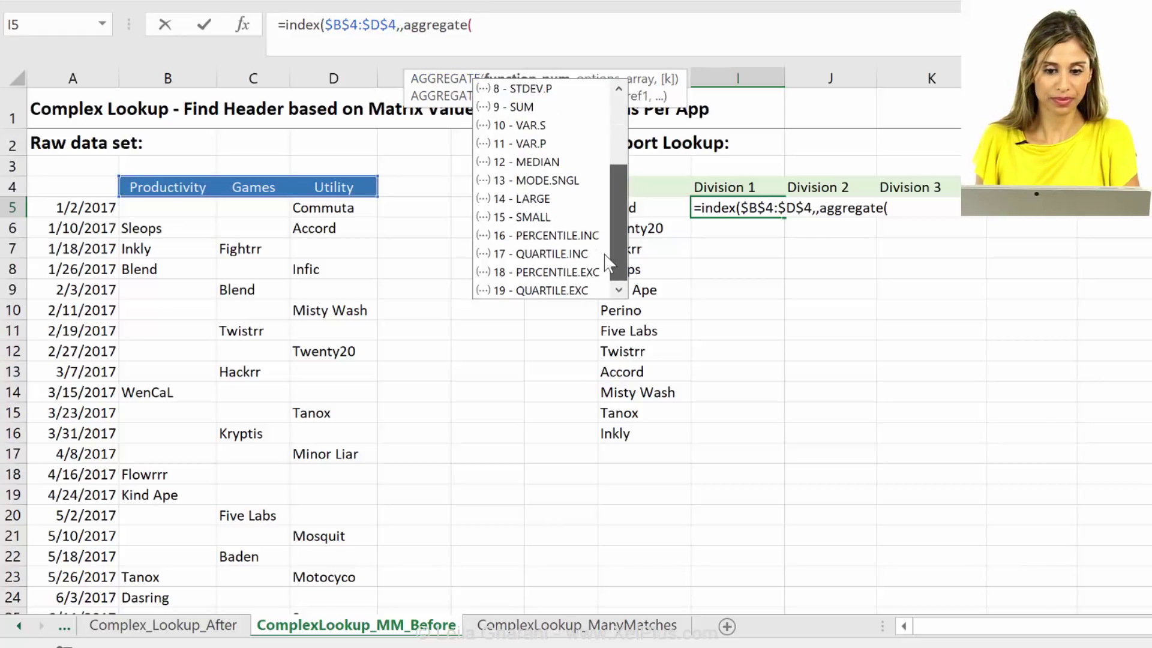
{"action": "double_click", "coordinate": [537, 198]}
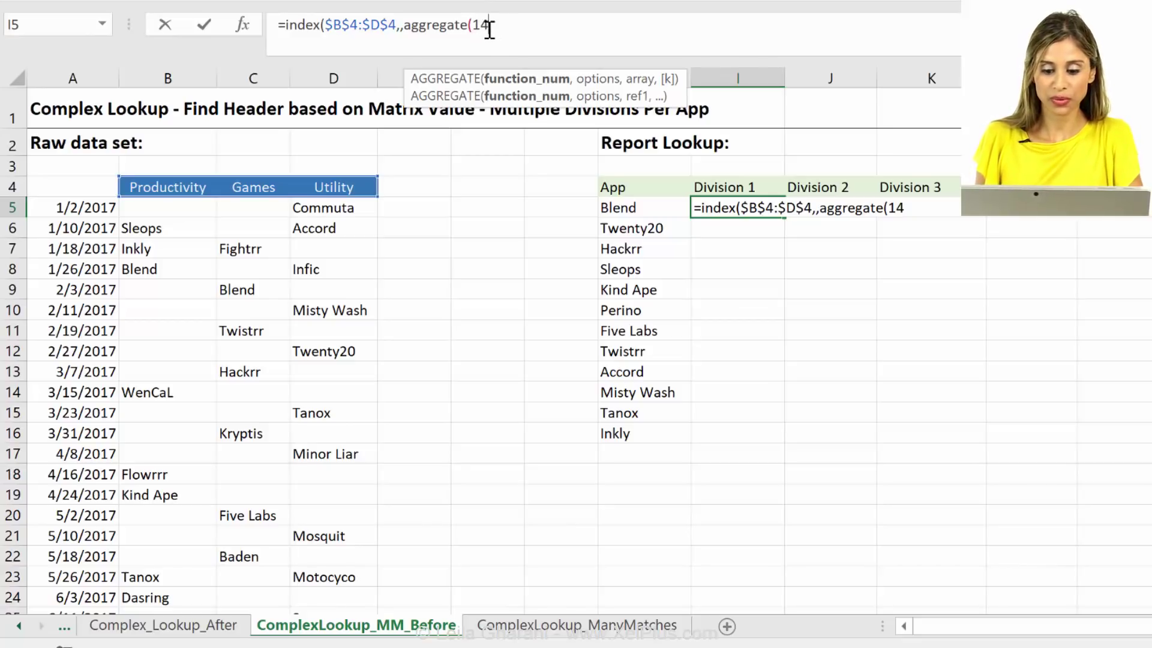
{"action": "type", "text": ","}
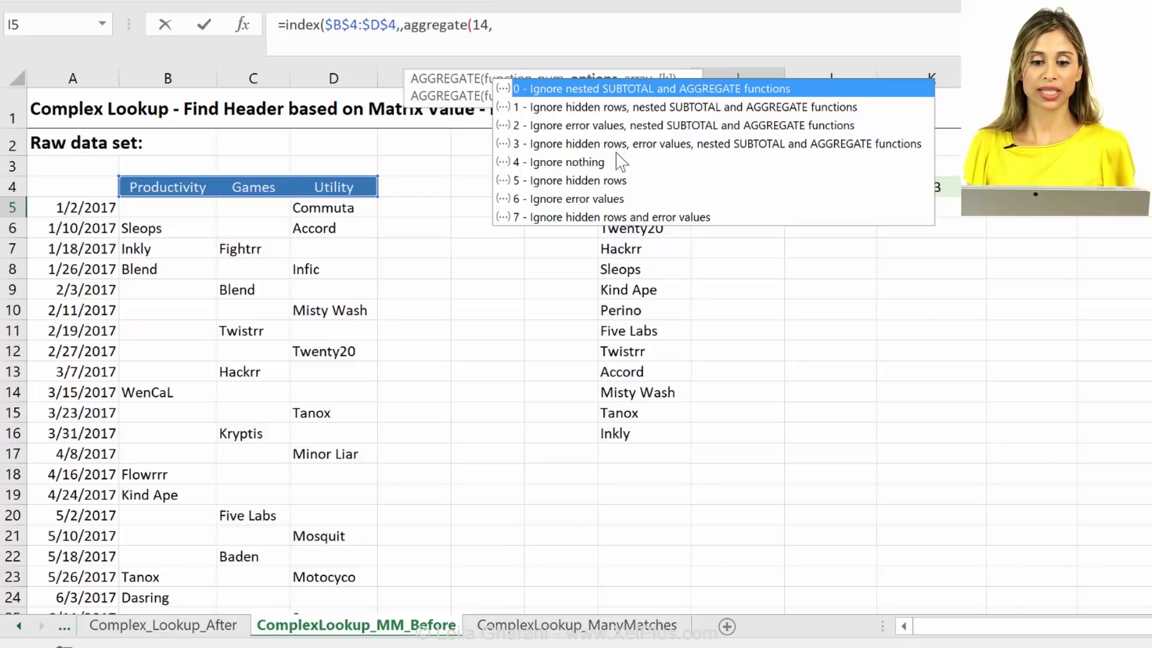
{"action": "double_click", "coordinate": [577, 164]}
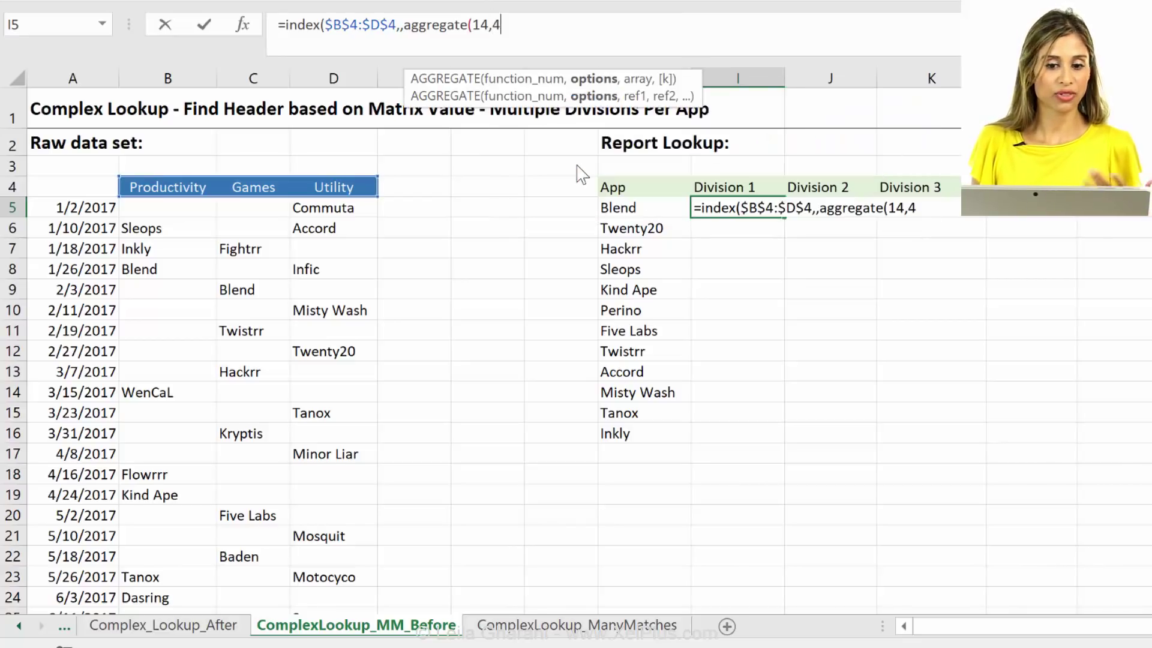
{"action": "type", "text": ",("}
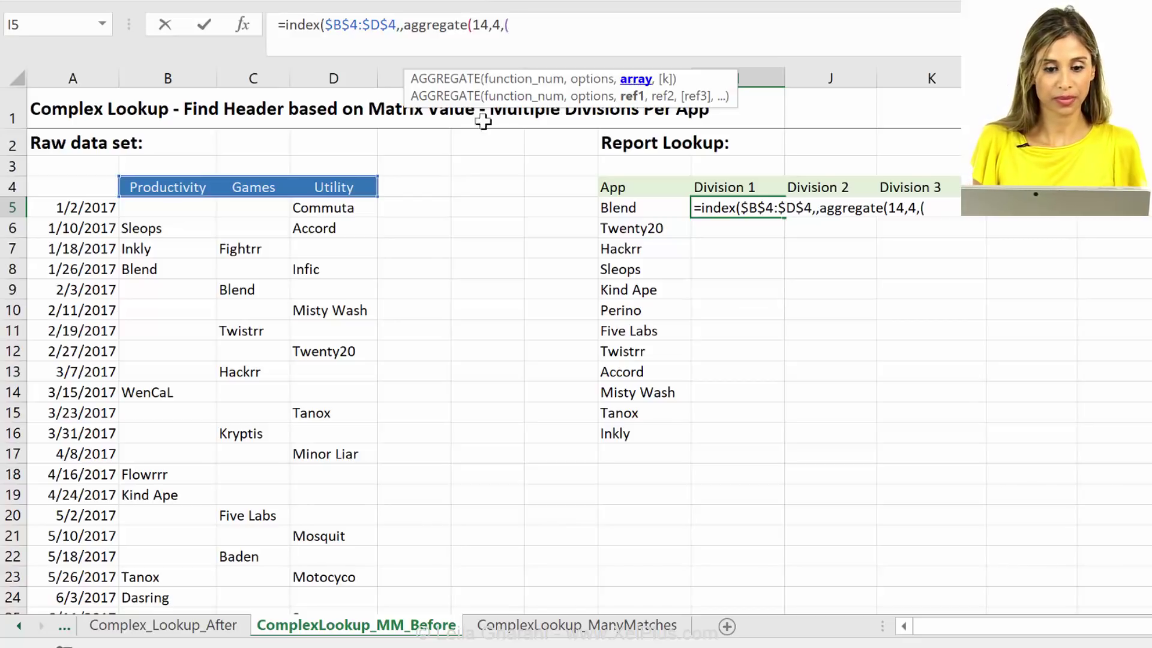
Step: Add the condition ($B$5:$D$45=$H5 comparing the locked data range to Blend's name
{"action": "left_click", "coordinate": [175, 210]}
{"action": "left_click_drag", "start_coordinate": [292, 373], "coordinate": [316, 575]}
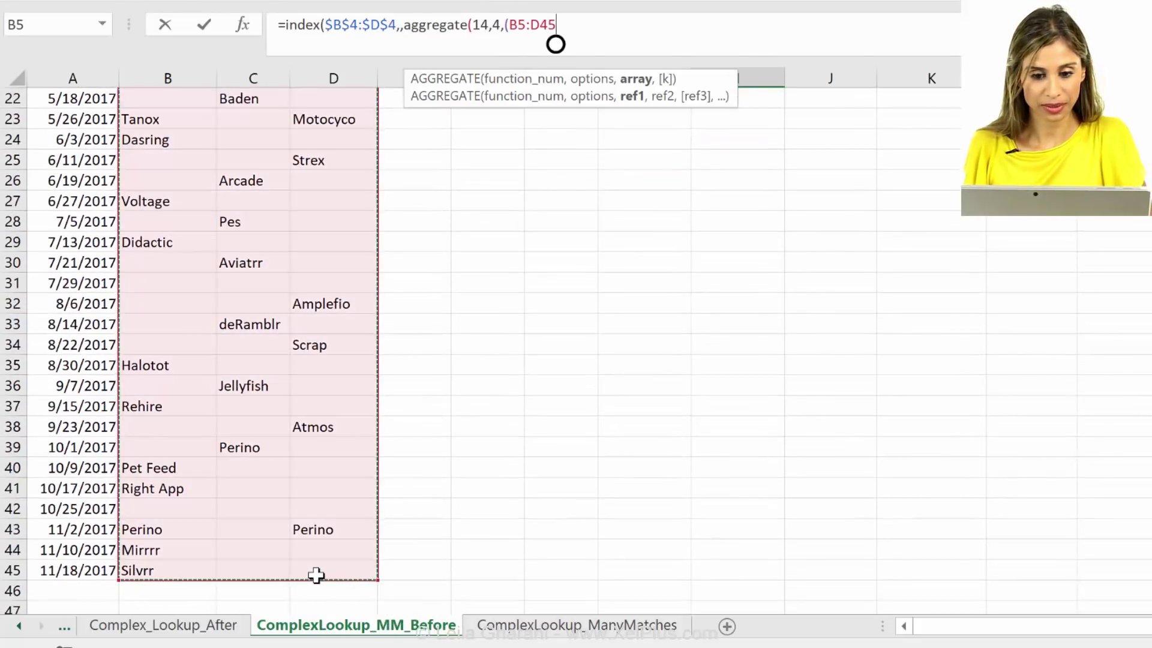
{"action": "key", "text": "F4"}
{"action": "type", "text": "="}
{"action": "left_click", "coordinate": [660, 209]}
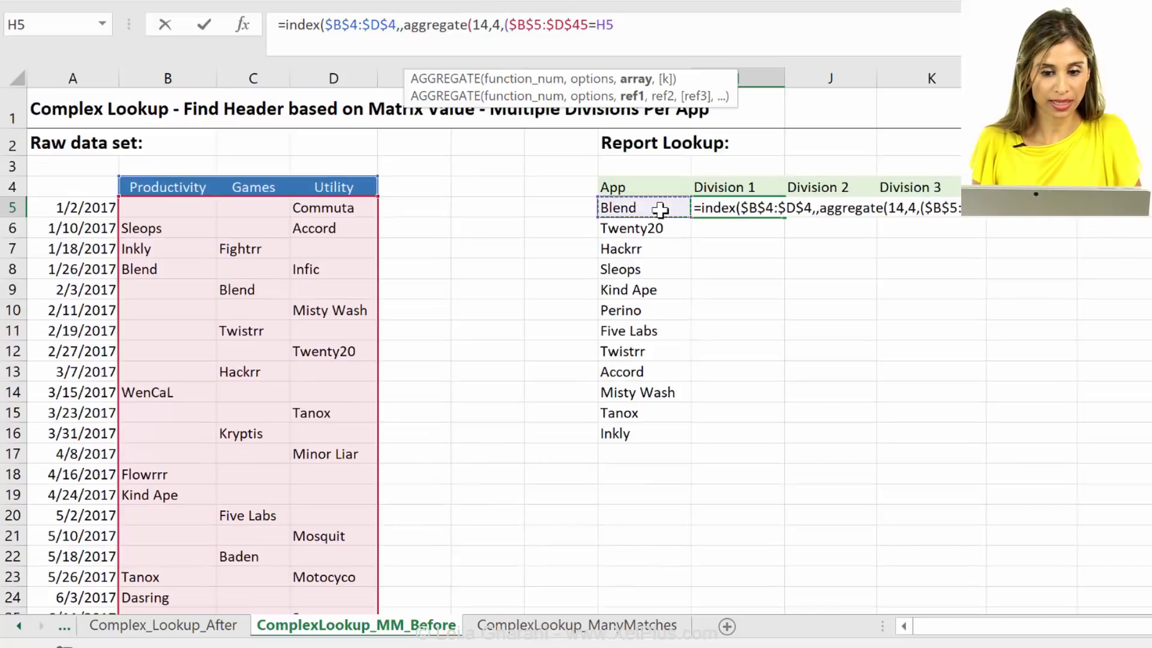
{"action": "key", "text": "F4"}
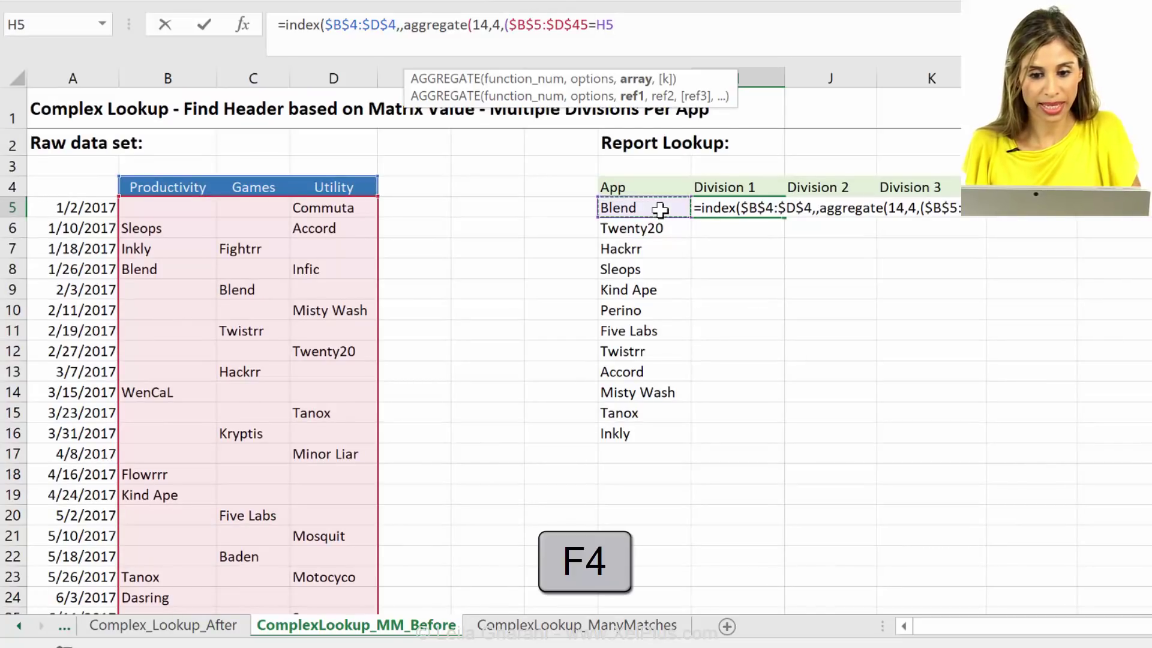
{"action": "key", "text": "F4"}
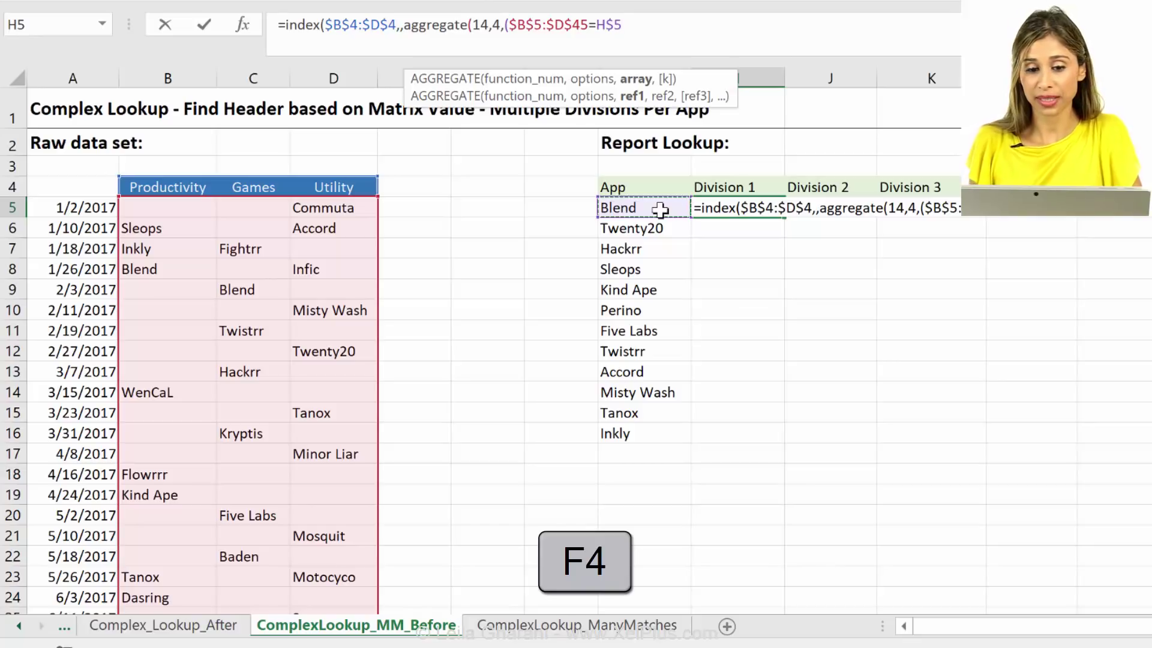
{"action": "key", "text": "F4"}
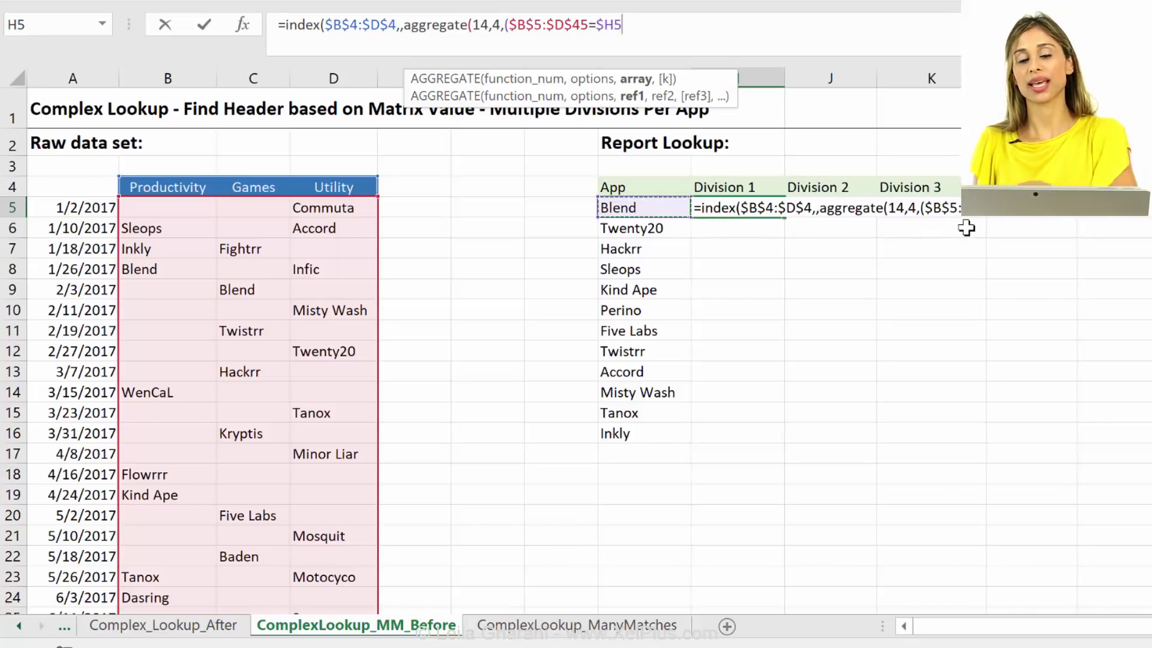
Step: Multiply the condition by column($B$4:$D$4) and preview its TRUE/FALSE results with F9
{"action": "left_click", "coordinate": [738, 34]}
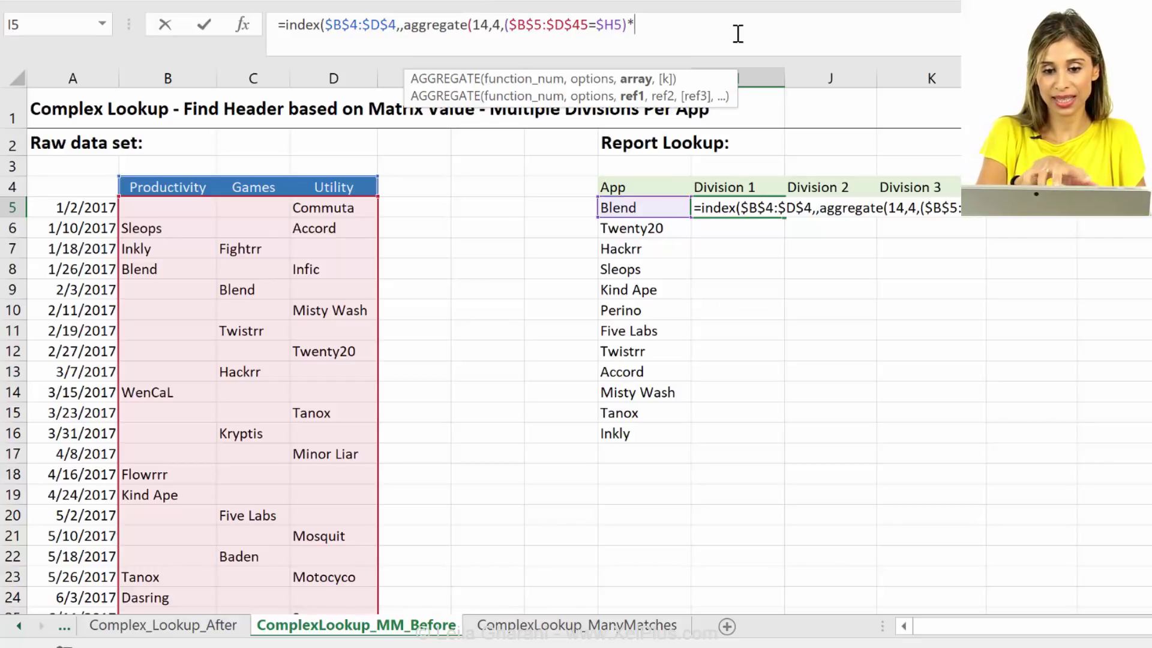
{"action": "type", "text": "*colu"}
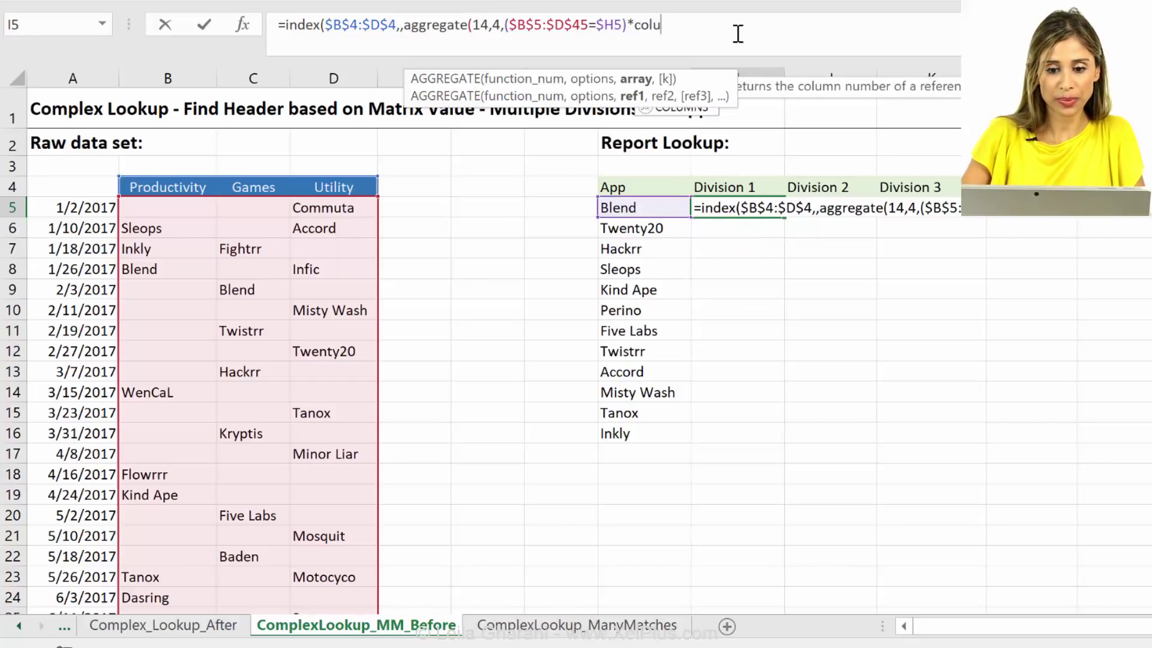
{"action": "type", "text": "mn("}
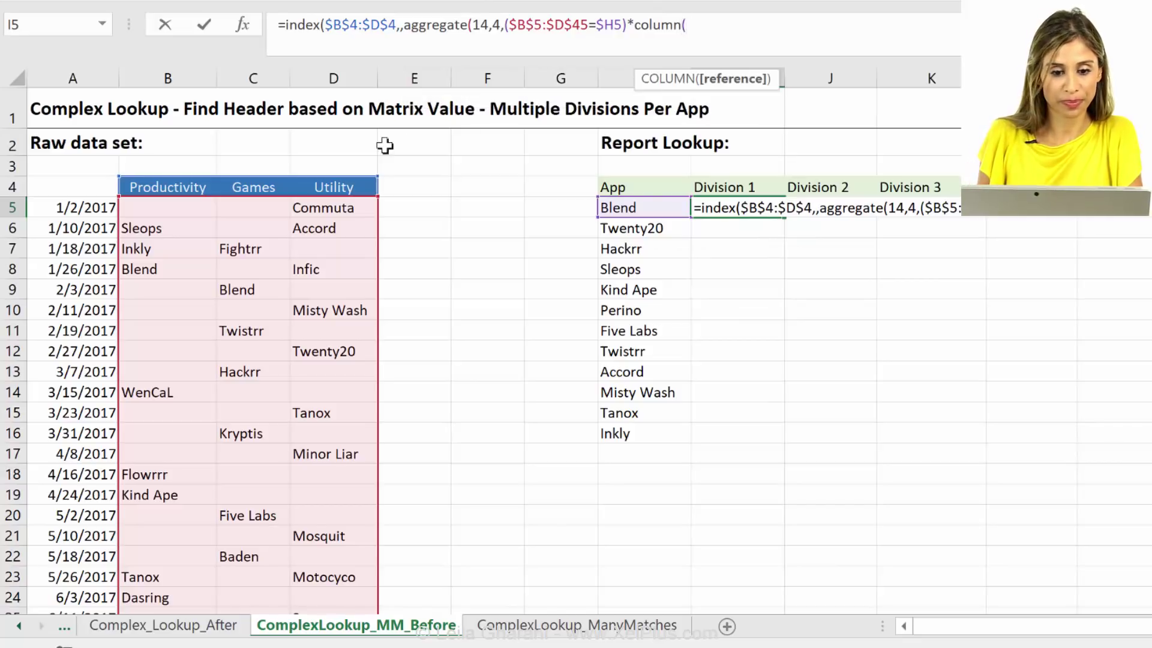
{"action": "left_click", "coordinate": [198, 186]}
{"action": "left_click_drag", "start_coordinate": [257, 182], "coordinate": [333, 184]}
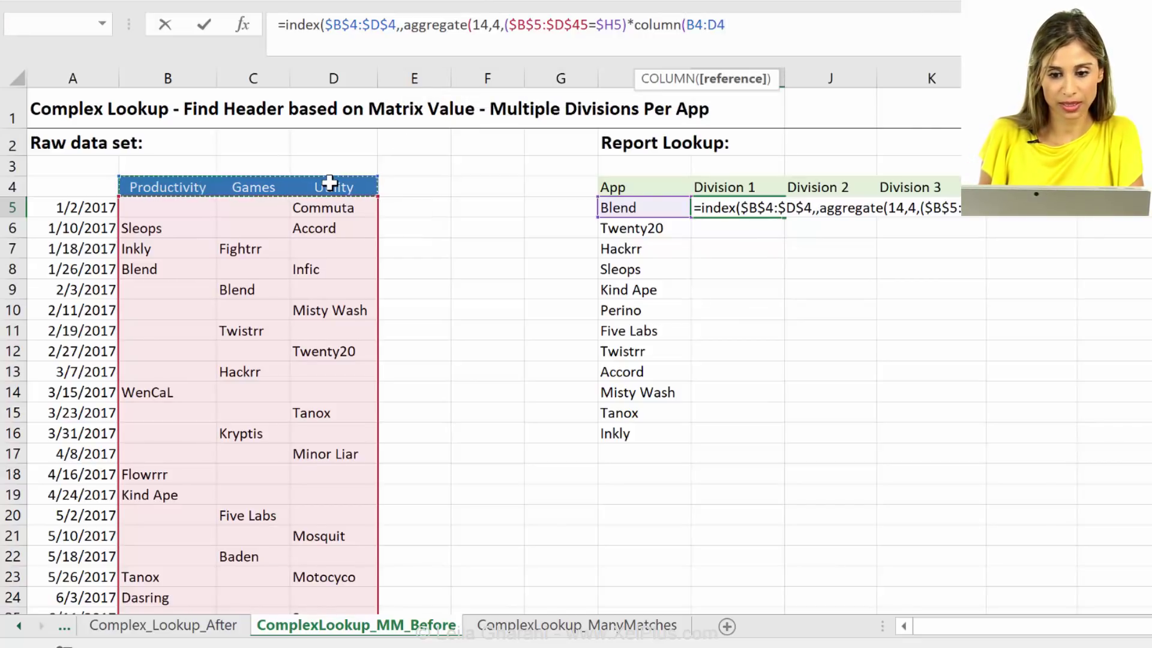
{"action": "key", "text": "F4"}
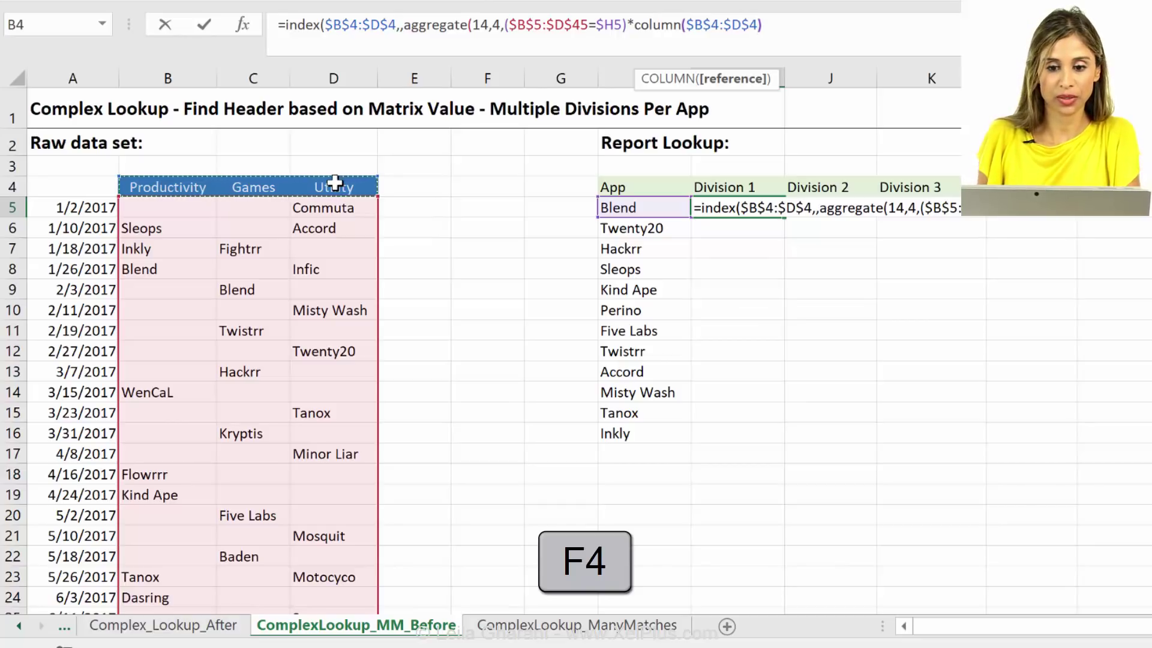
{"action": "type", "text": ")"}
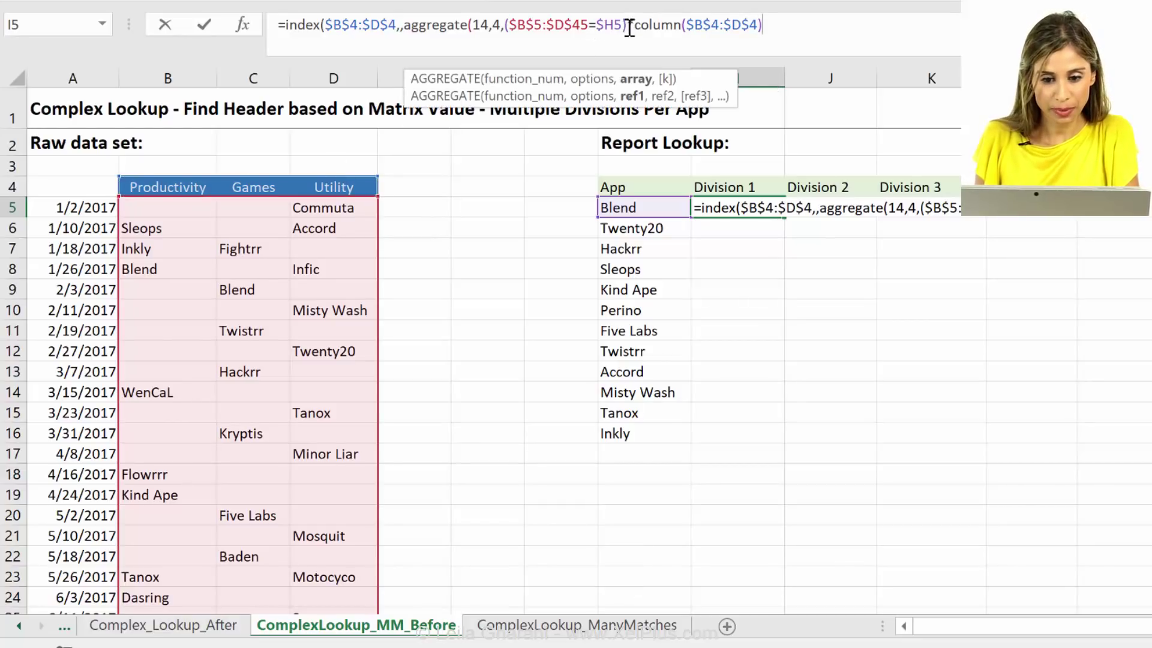
{"action": "left_click_drag", "start_coordinate": [627, 25], "coordinate": [504, 24]}
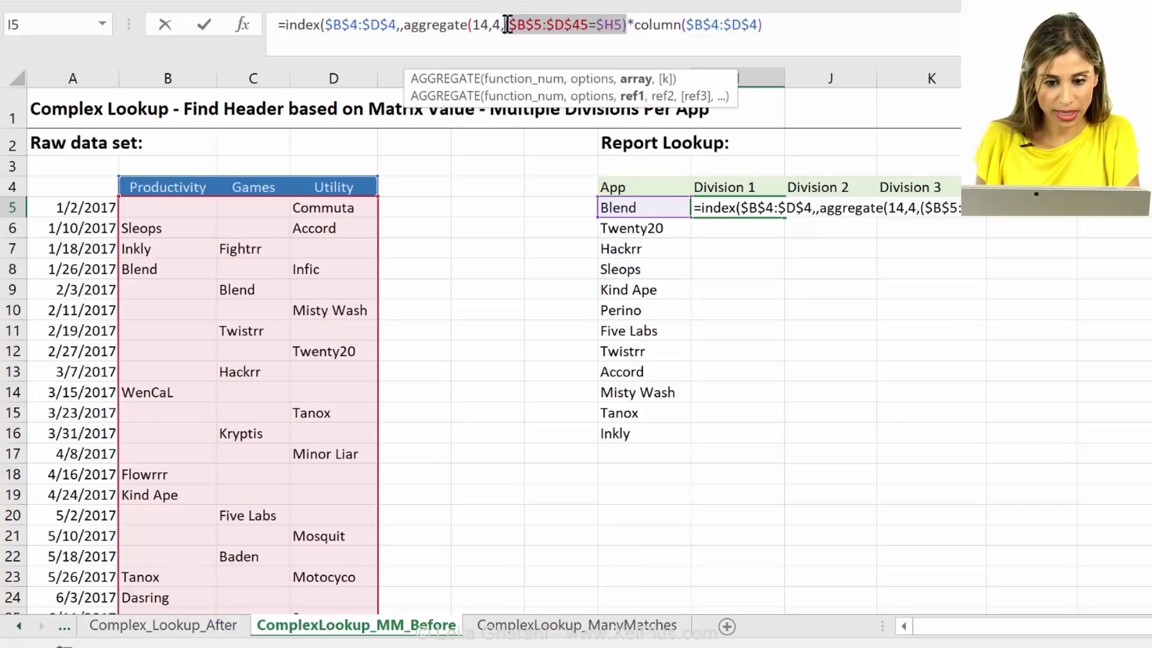
{"action": "key", "text": "F9"}
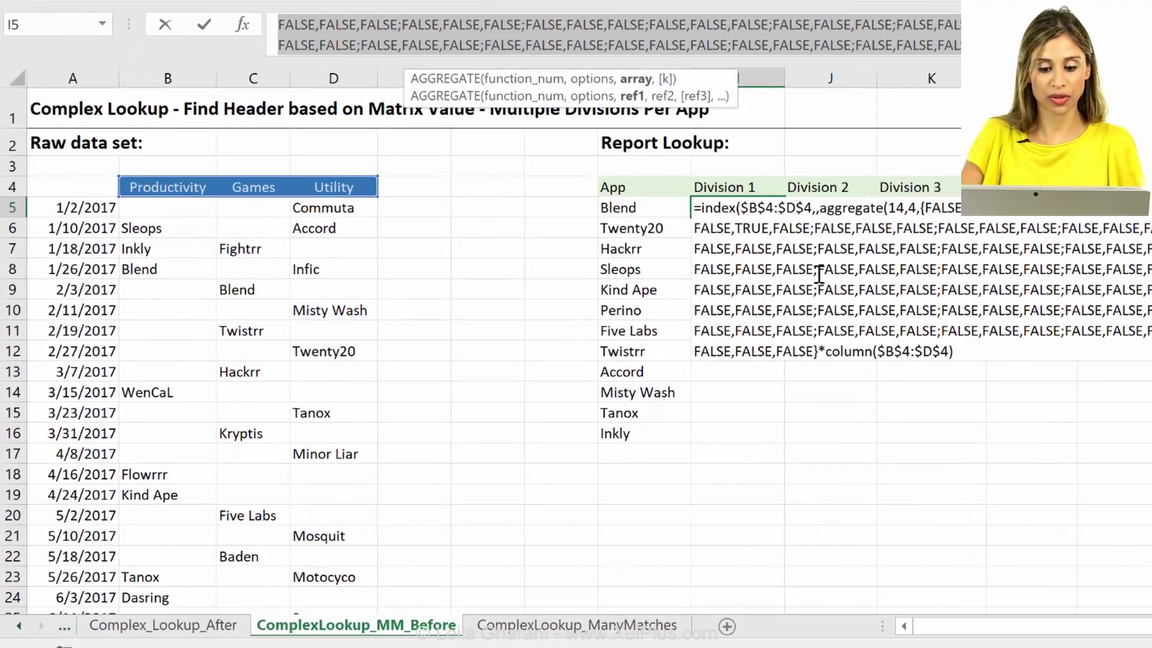
{"action": "key", "text": "ctrl+z"}
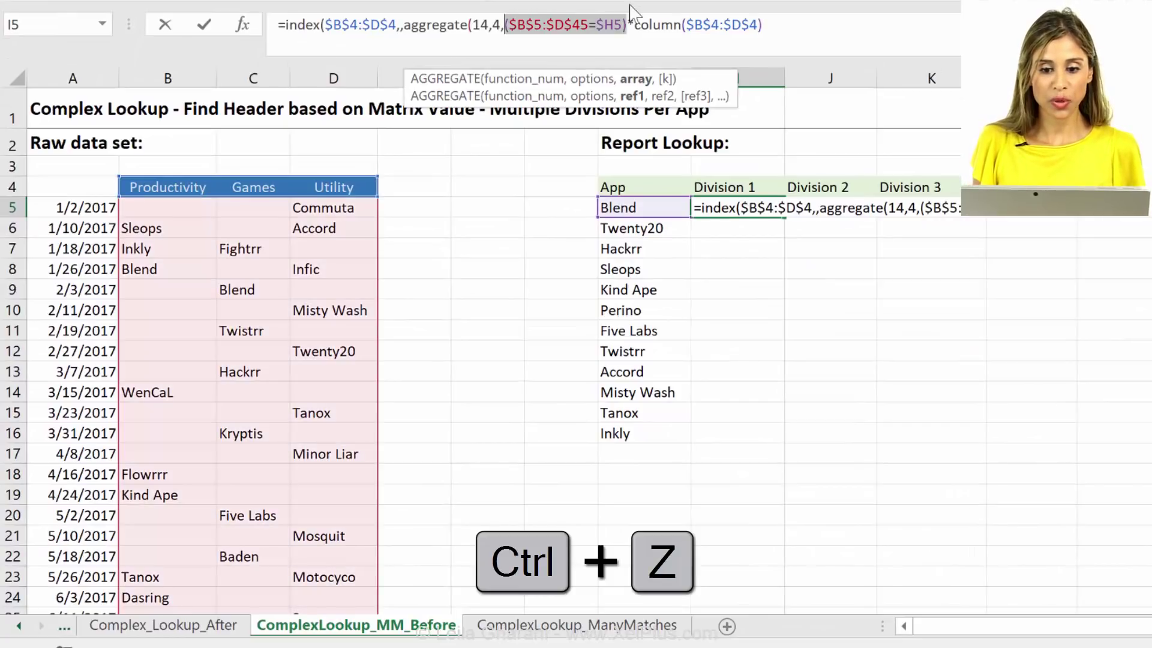
Step: Change the multiplier to (column($B$4:$D$4)-column($A$4)) and preview the resulting positions with F9
{"action": "left_click", "coordinate": [635, 20]}
{"action": "type", "text": "("}
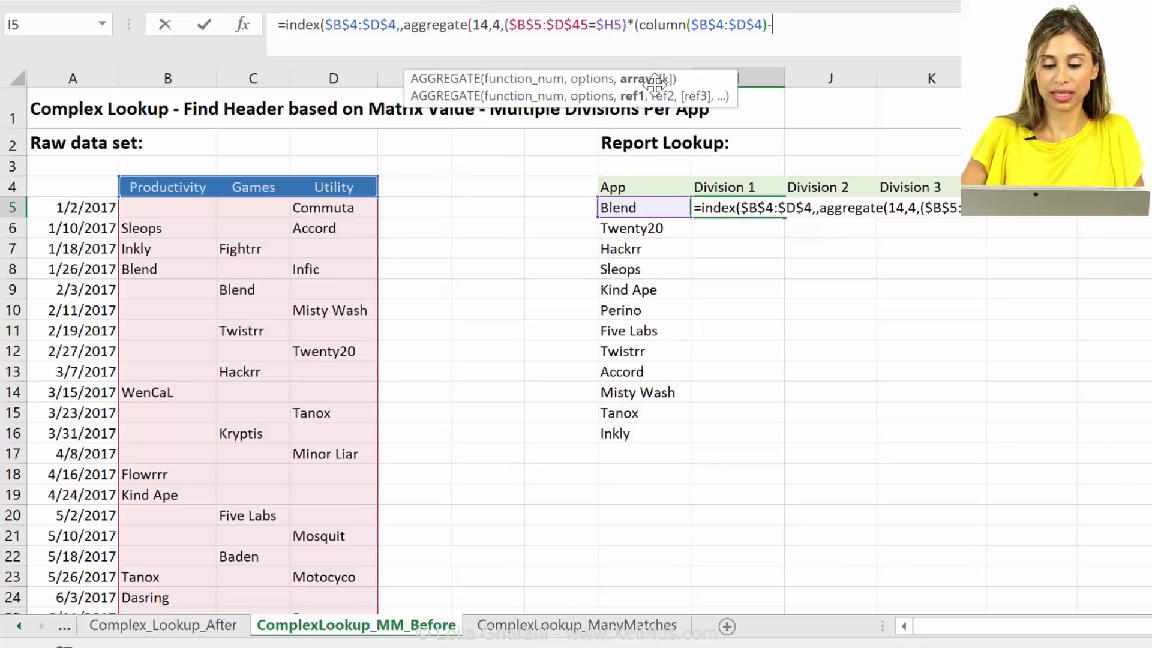
{"action": "type", "text": "olumn("}
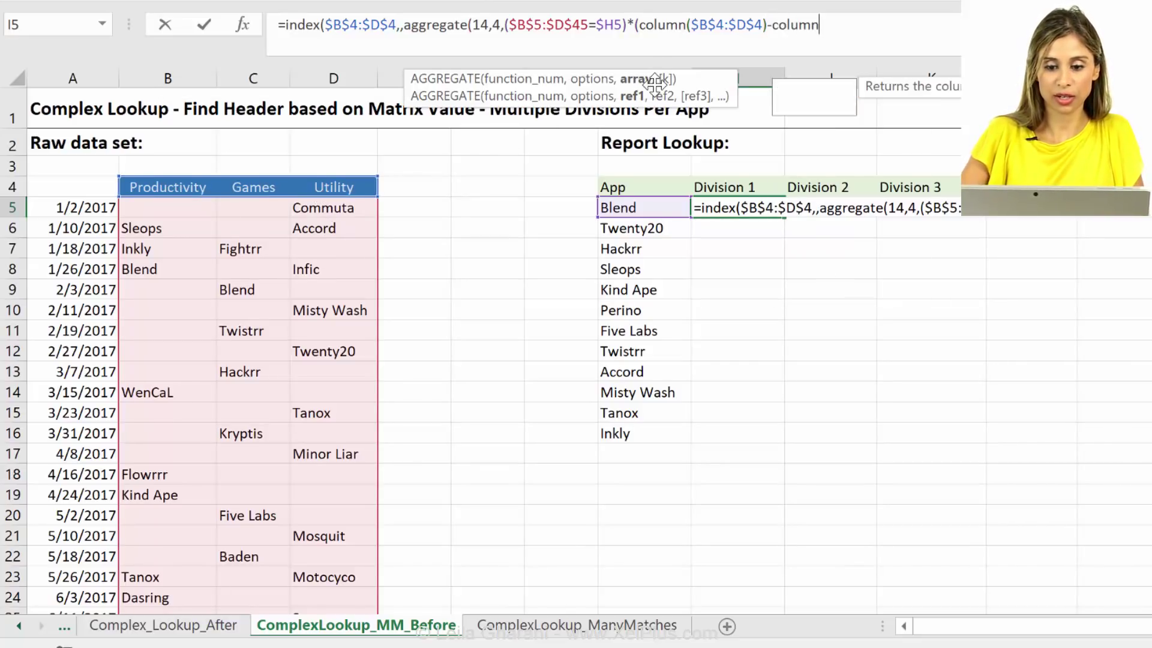
{"action": "left_click", "coordinate": [89, 193]}
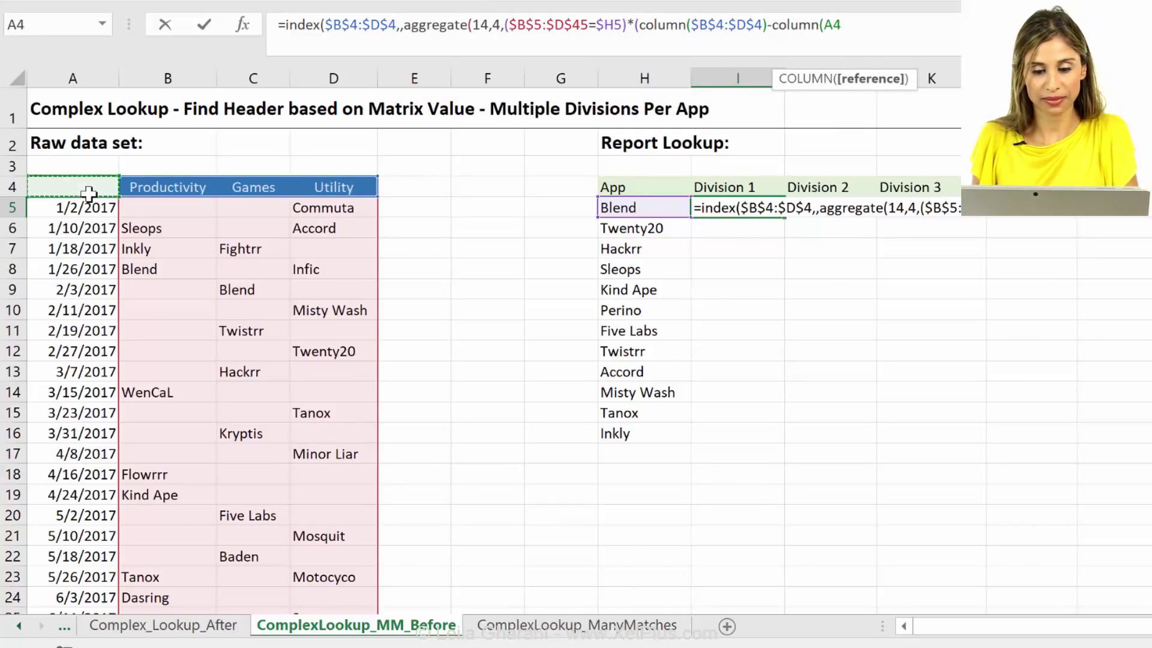
{"action": "key", "text": "F4"}
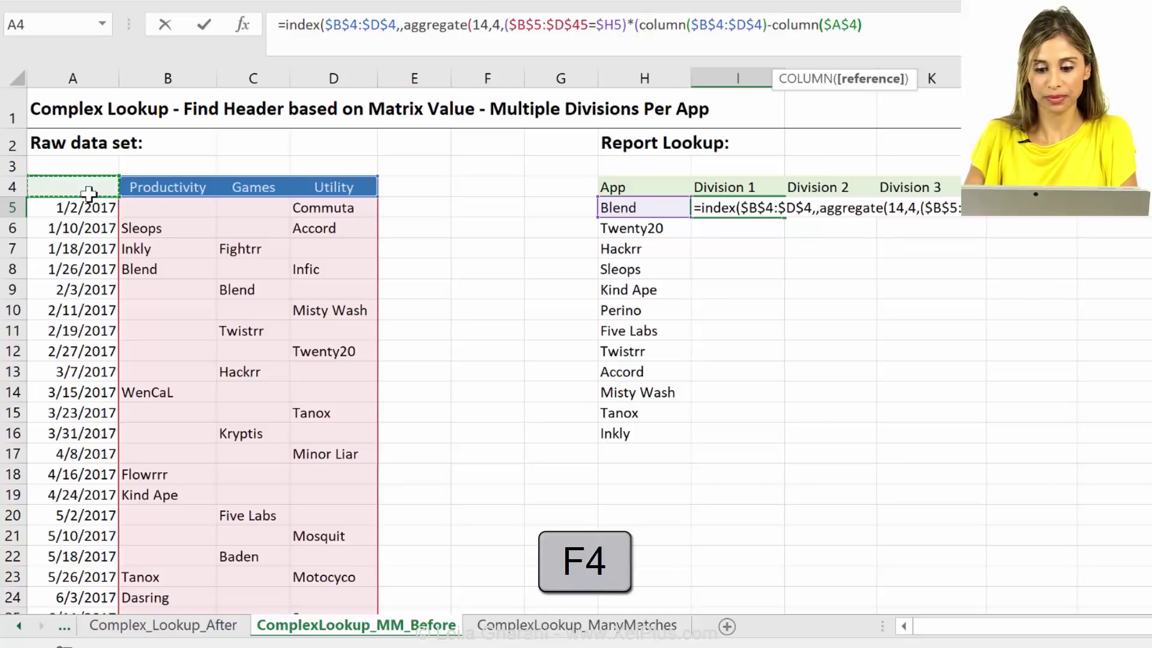
{"action": "type", "text": "))"}
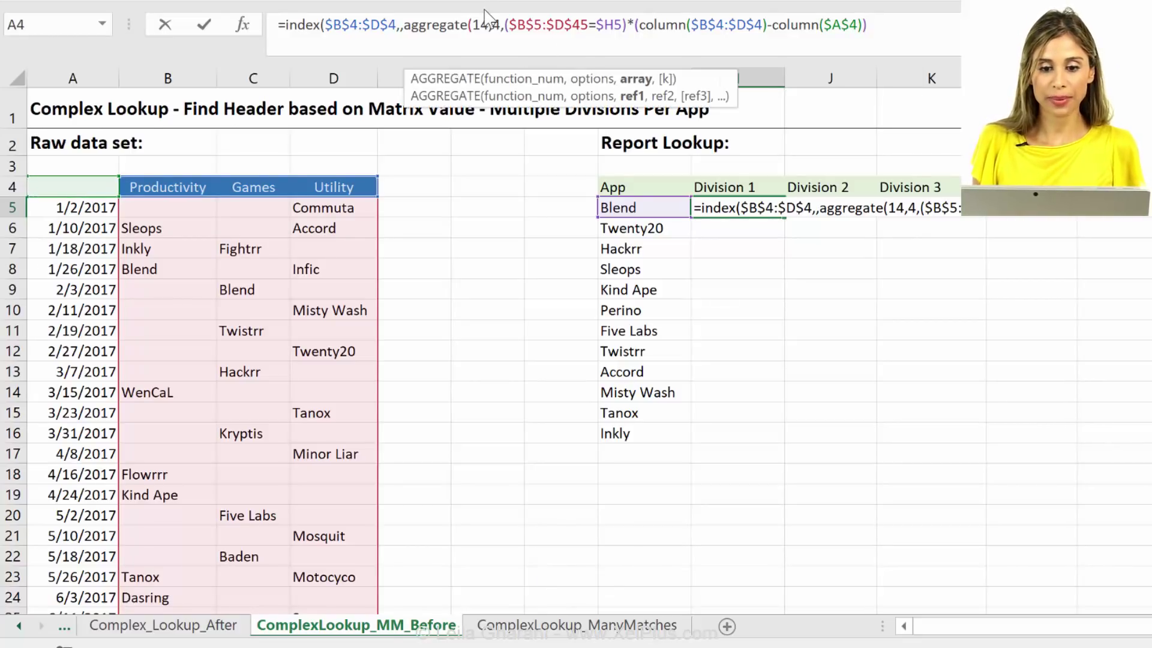
{"action": "left_click_drag", "start_coordinate": [868, 25], "coordinate": [505, 35]}
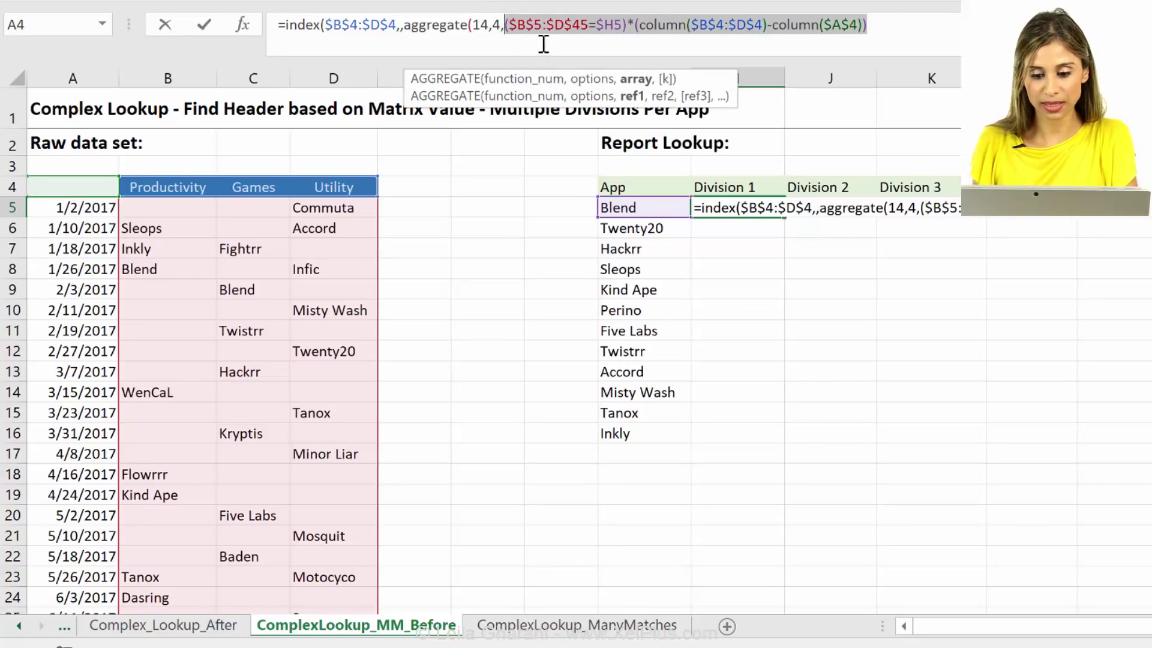
{"action": "key", "text": "F9"}
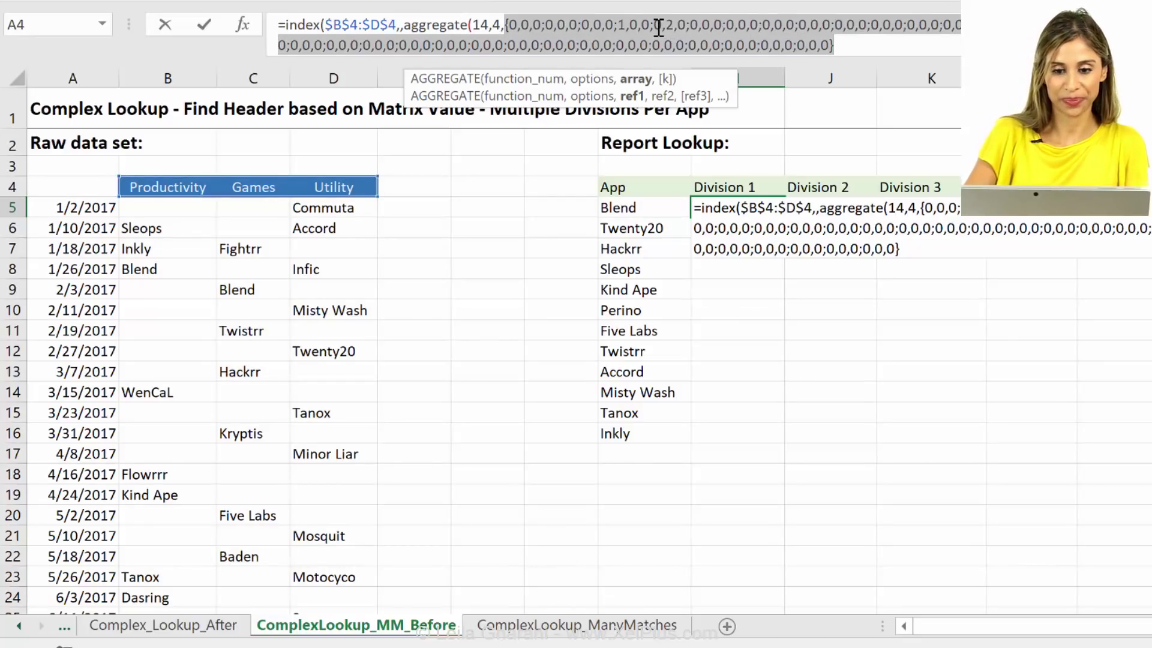
{"action": "key", "text": "ctrl+z"}
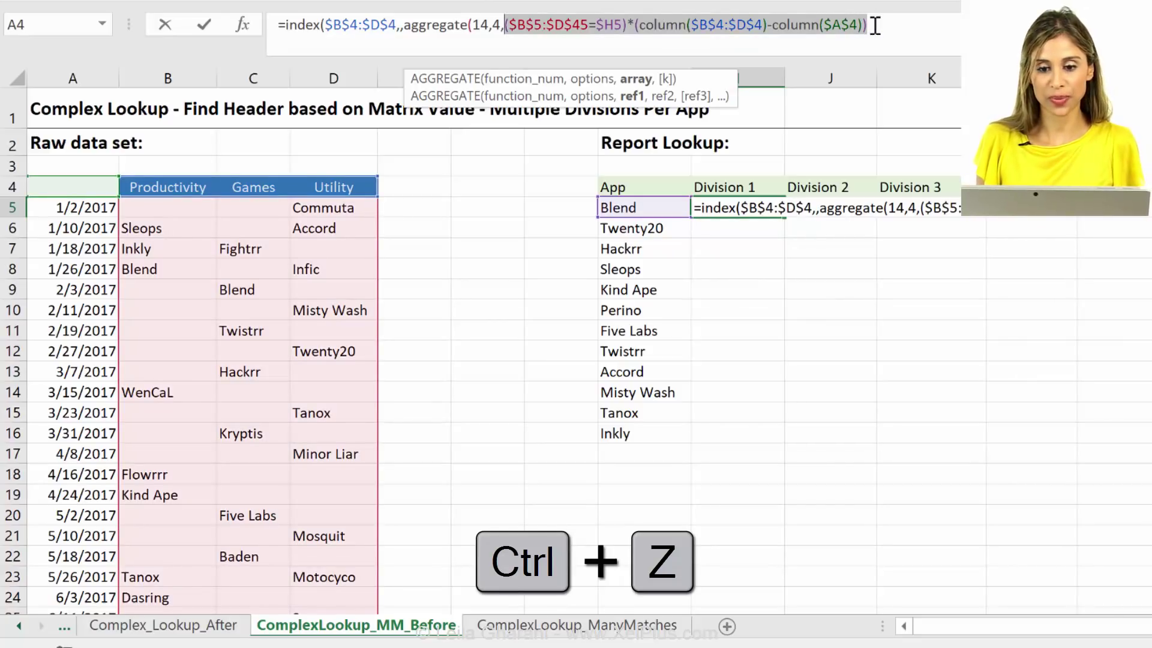
{"action": "left_click", "coordinate": [876, 26]}
Step: Add the k argument columns($I$4:I4) with an anchored $I$4 start to finish the formula
{"action": "type", "text": ","}
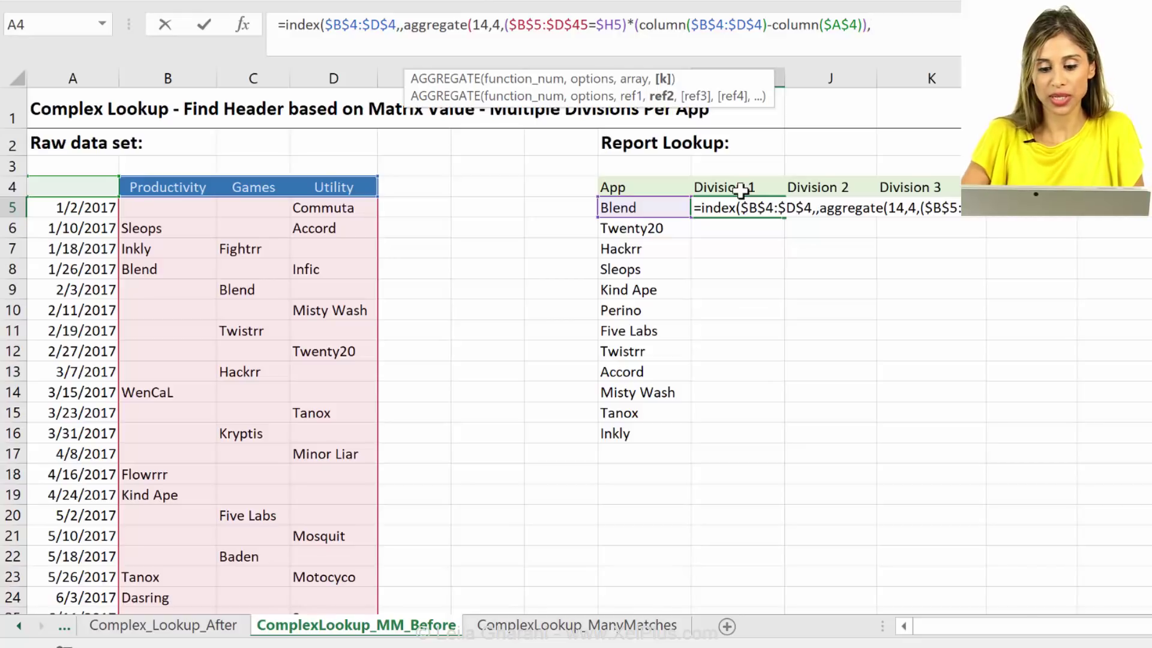
{"action": "type", "text": "olumns("}
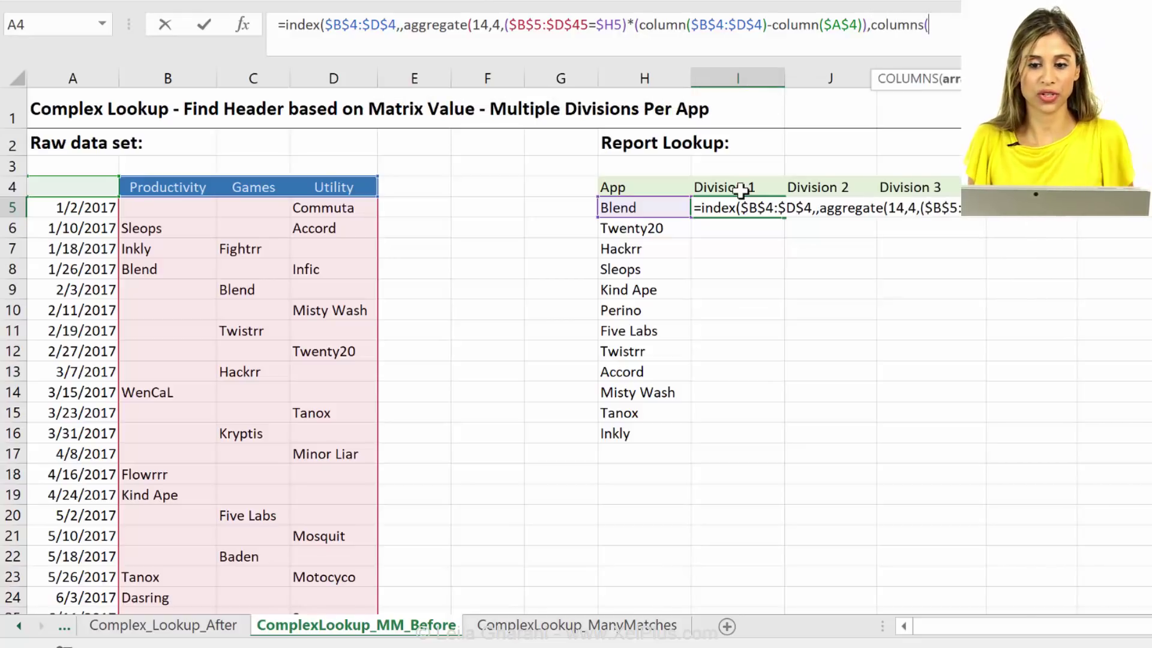
{"action": "left_click", "coordinate": [741, 189]}
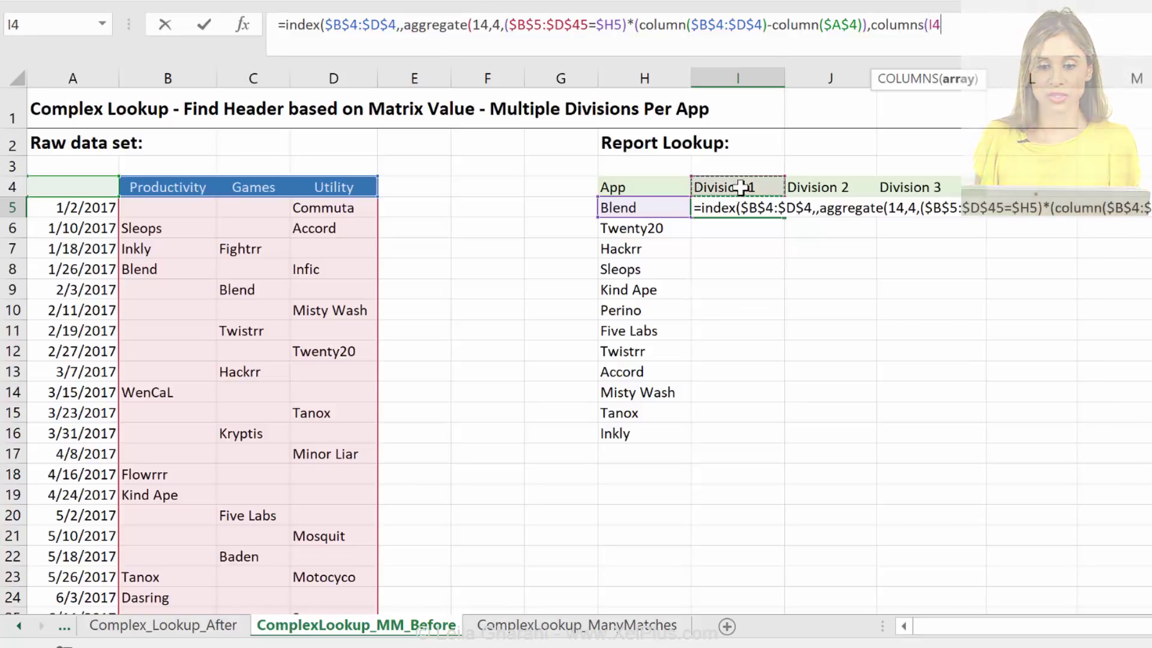
{"action": "type", "text": ":"}
{"action": "left_click", "coordinate": [741, 190]}
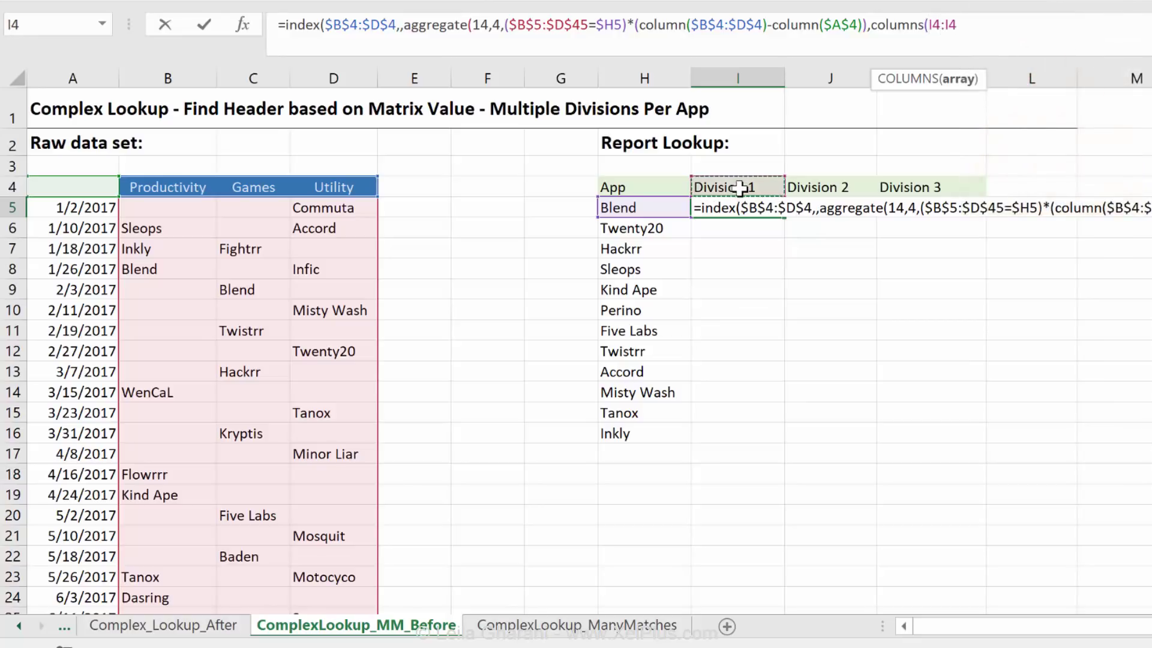
{"action": "type", "text": ")"}
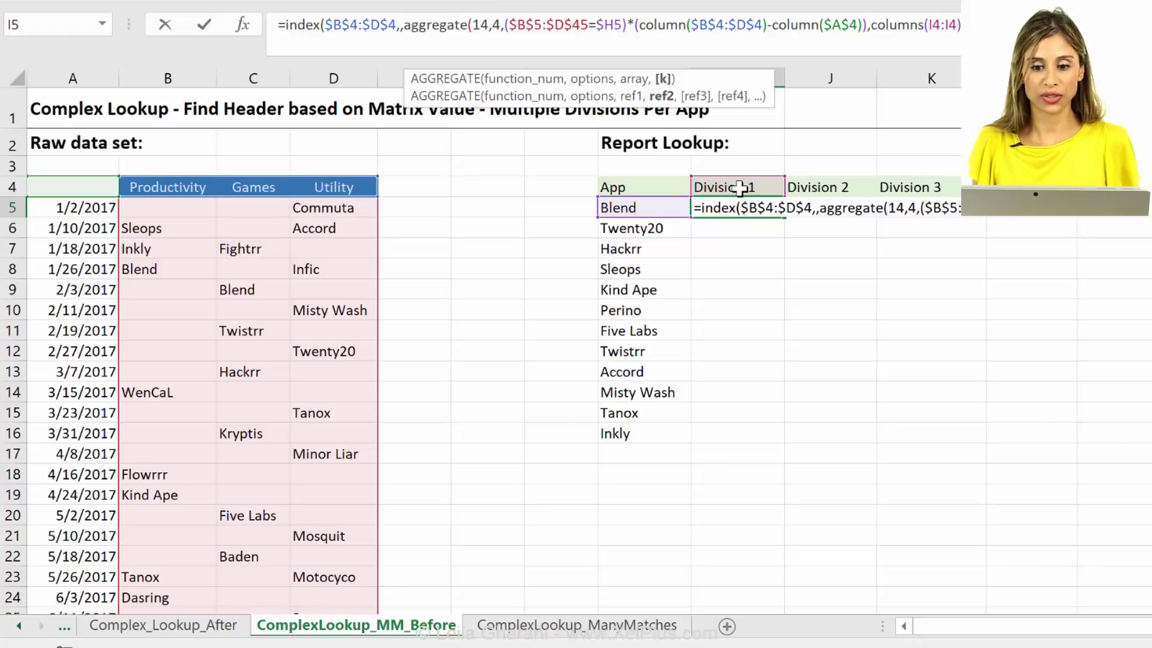
{"action": "left_click", "coordinate": [931, 25]}
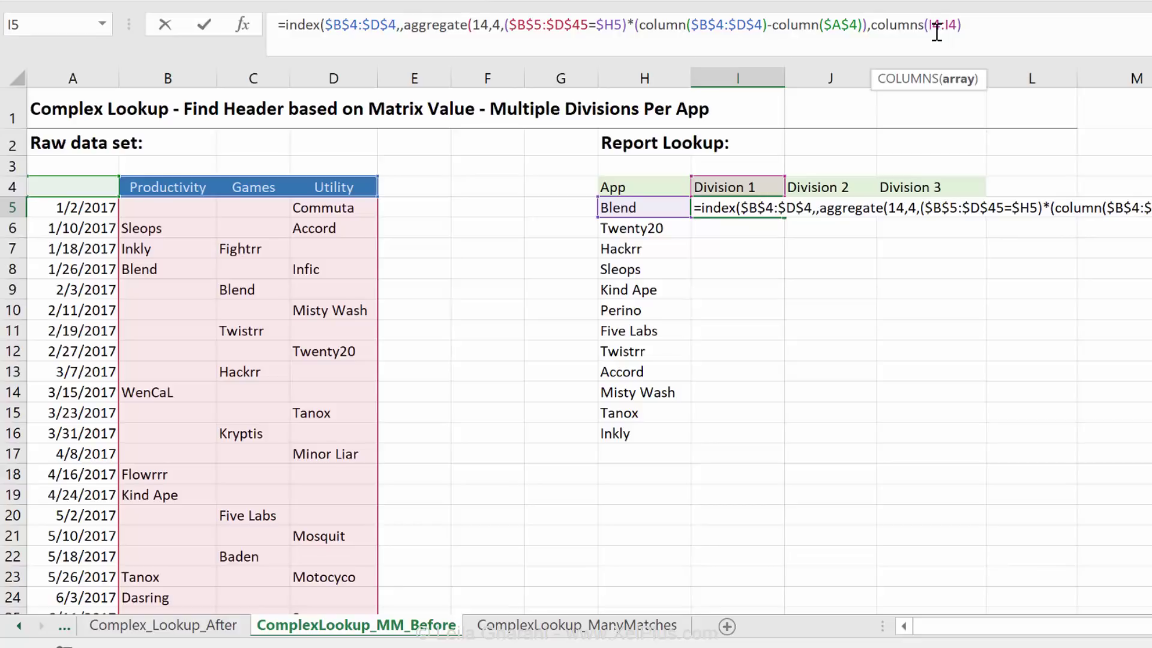
{"action": "double_click", "coordinate": [936, 25]}
{"action": "key", "text": "F4"}
{"action": "left_click", "coordinate": [988, 26]}
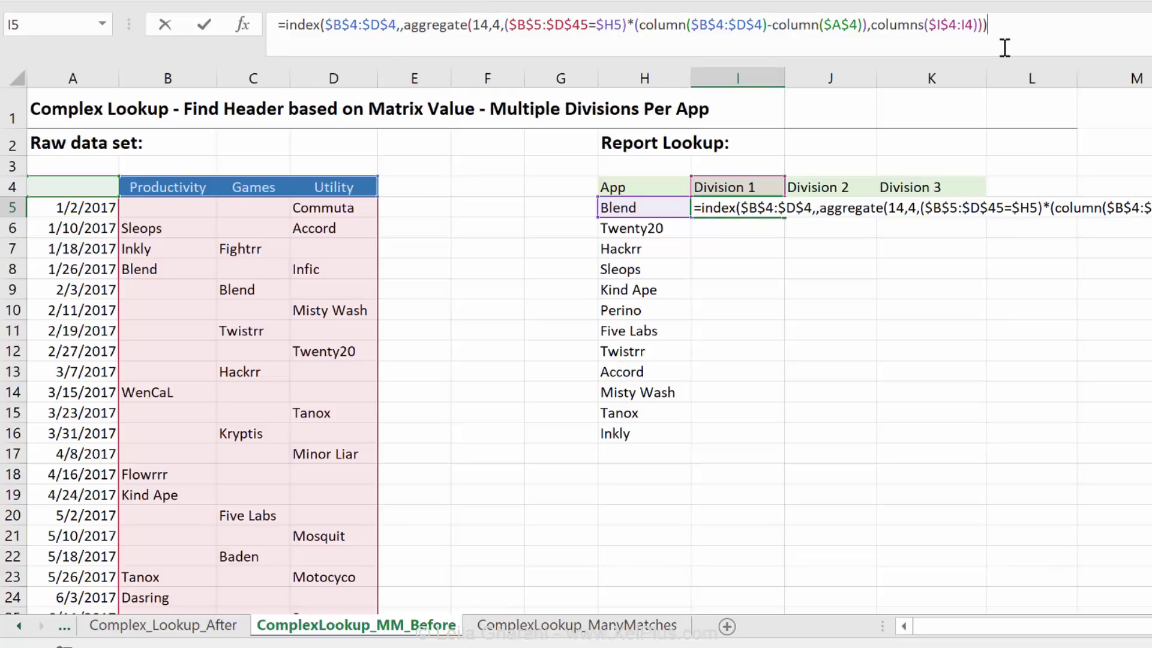
Step: Confirm Blend's Division 1 formula (Games) and fill it to J5 and K5, giving Productivity and #VALUE!
{"action": "key", "text": "ctrl+Return"}
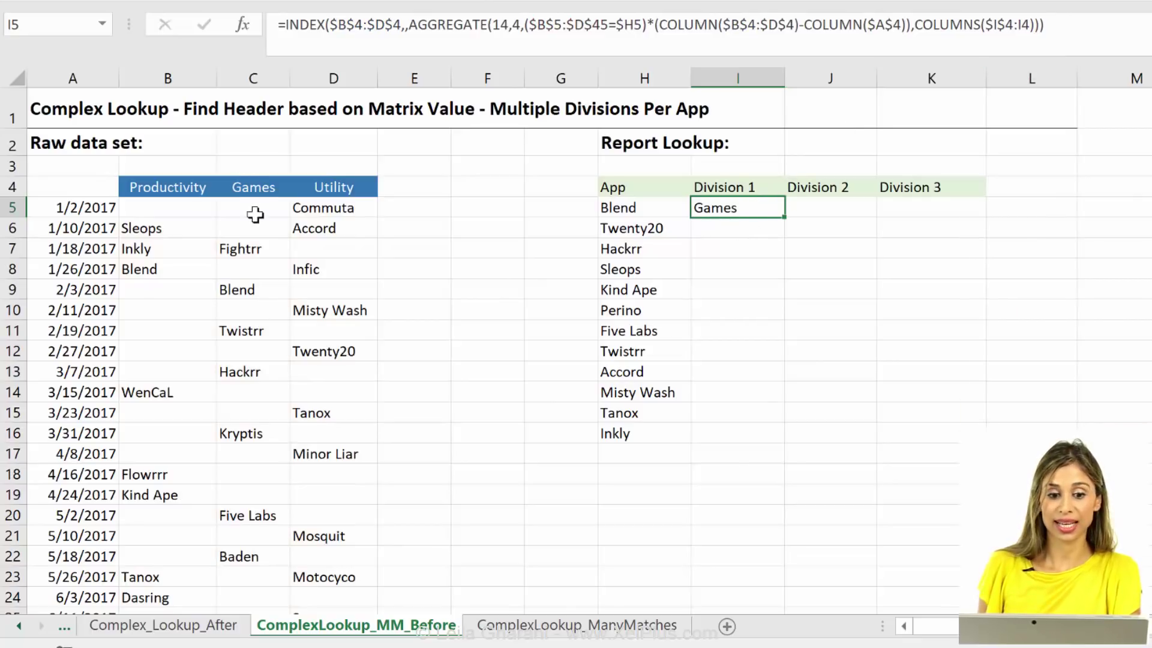
{"action": "left_click_drag", "start_coordinate": [782, 222], "coordinate": [873, 216]}
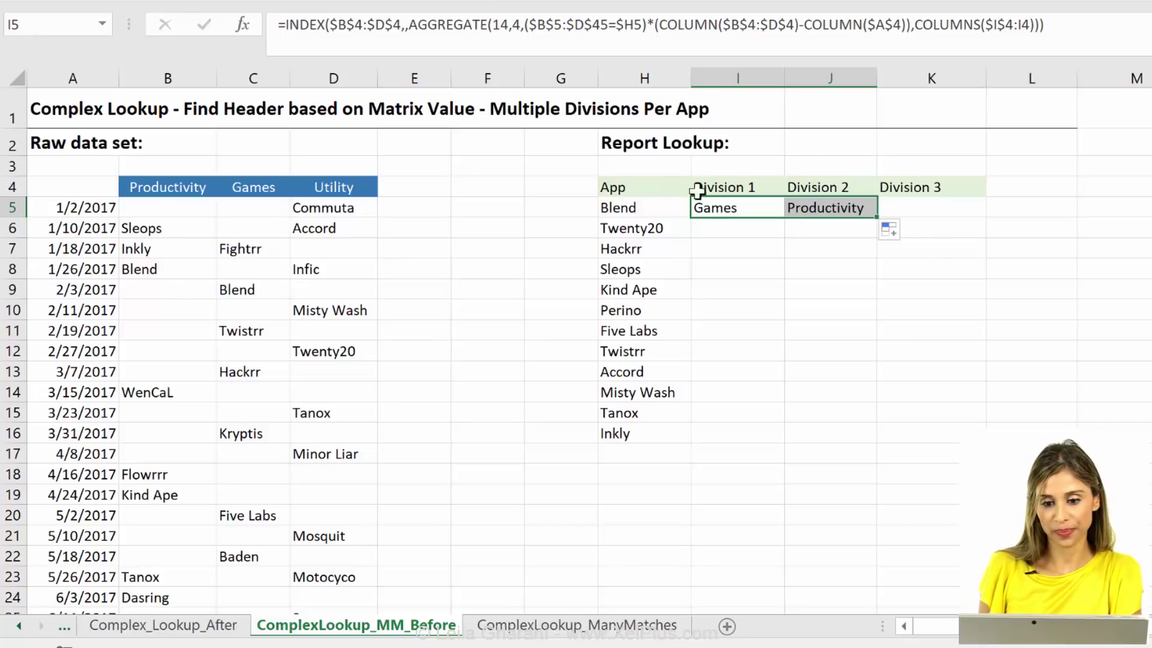
{"action": "left_click_drag", "start_coordinate": [877, 217], "coordinate": [955, 205]}
{"action": "left_click", "coordinate": [958, 207]}
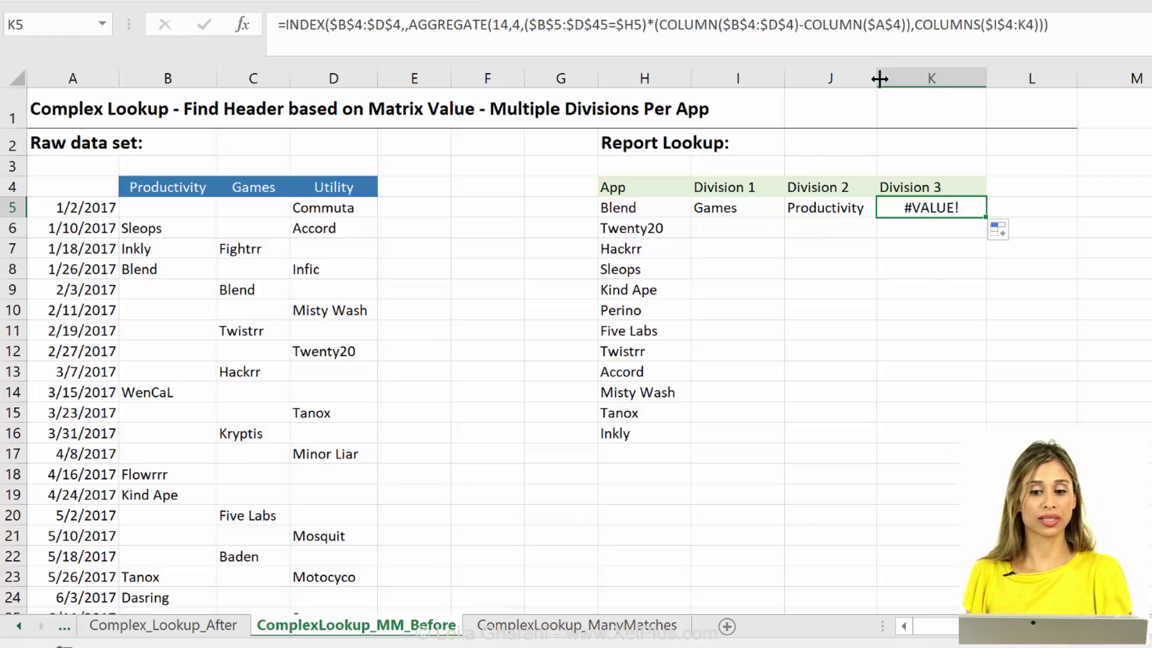
{"action": "left_click", "coordinate": [771, 207]}
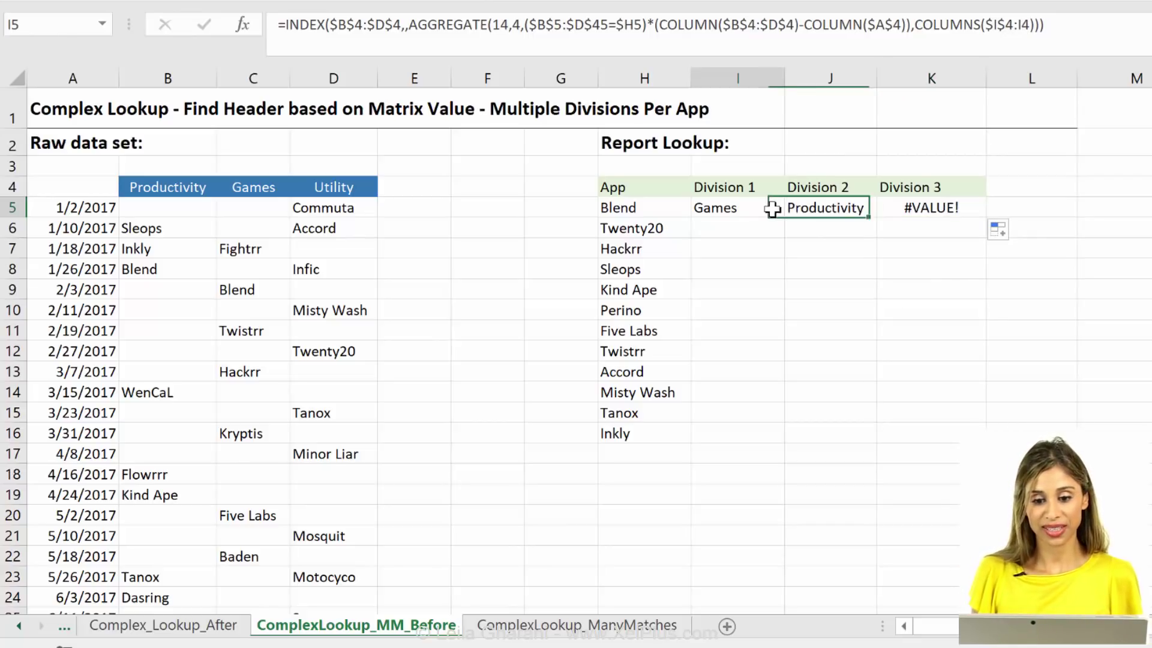
Step: Wrap I5's formula in IFERROR(…,"") and refill it across to K5 so Division 3 is blank
{"action": "left_click", "coordinate": [287, 29]}
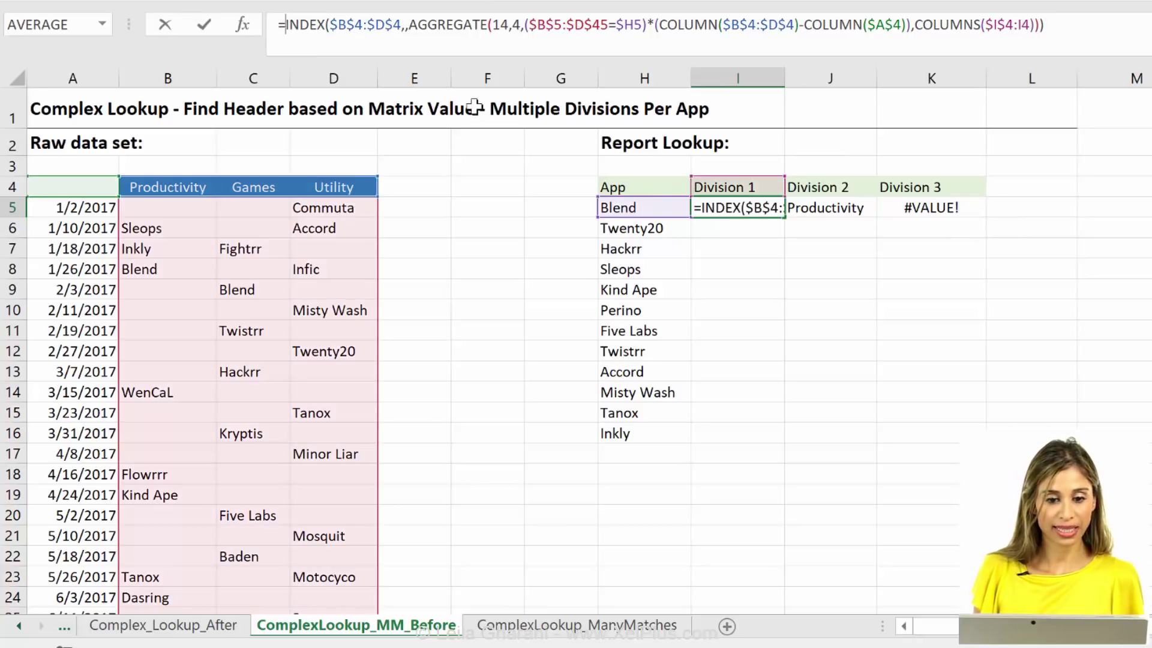
{"action": "type", "text": "iferror"}
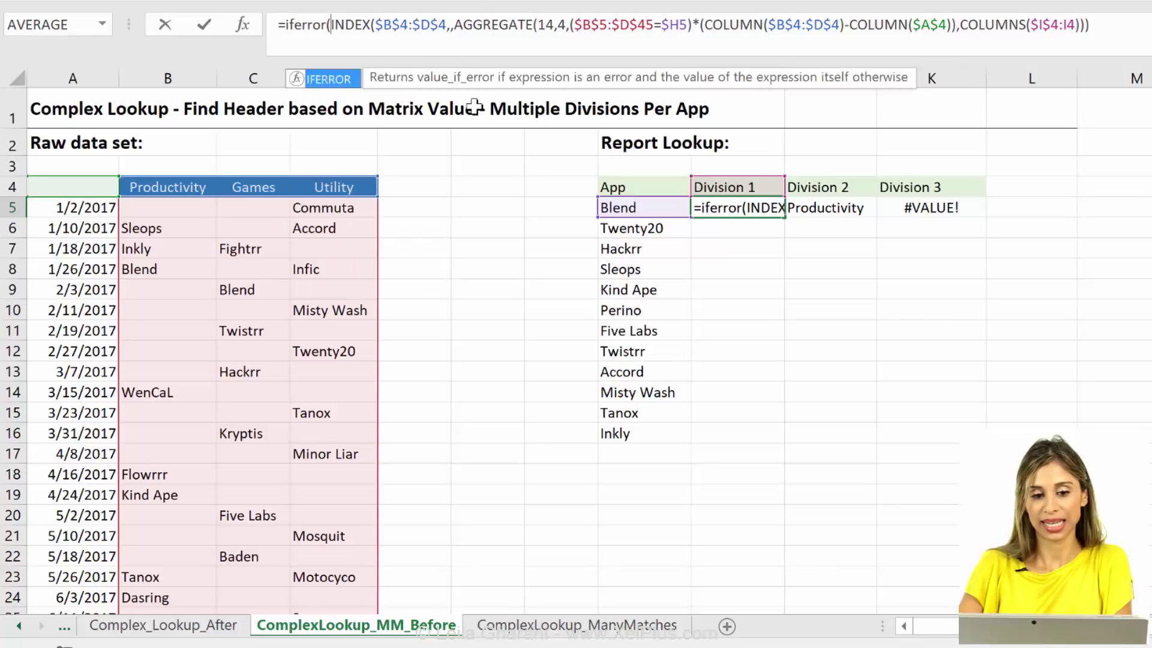
{"action": "type", "text": "("}
{"action": "left_click", "coordinate": [1144, 24]}
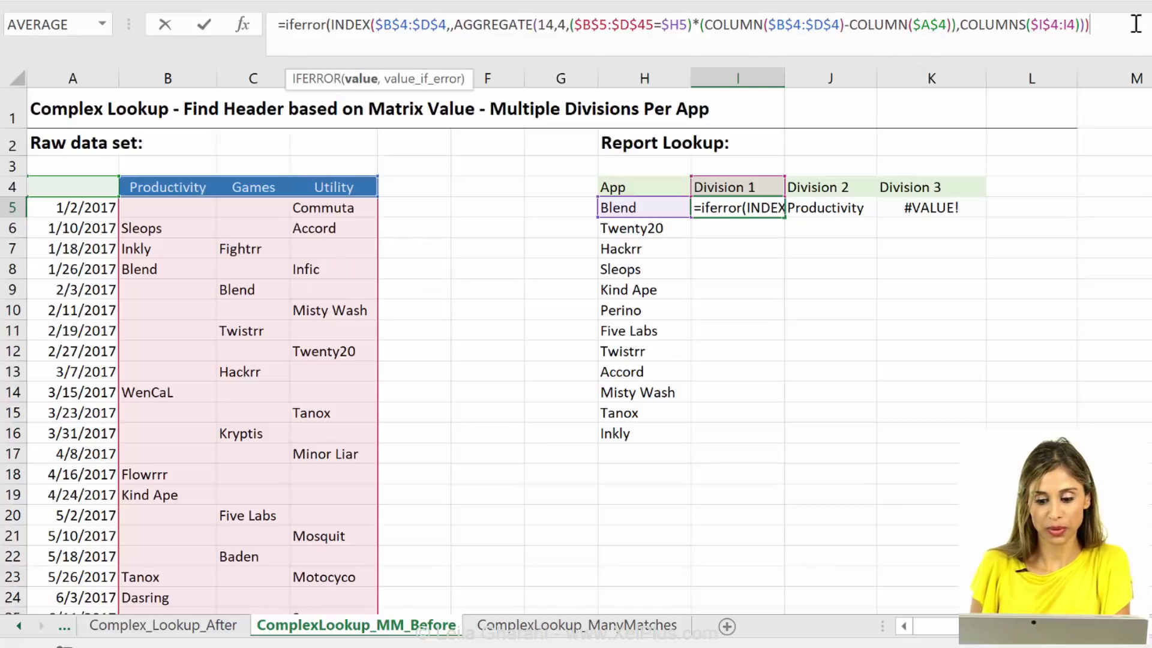
{"action": "type", "text": ","}
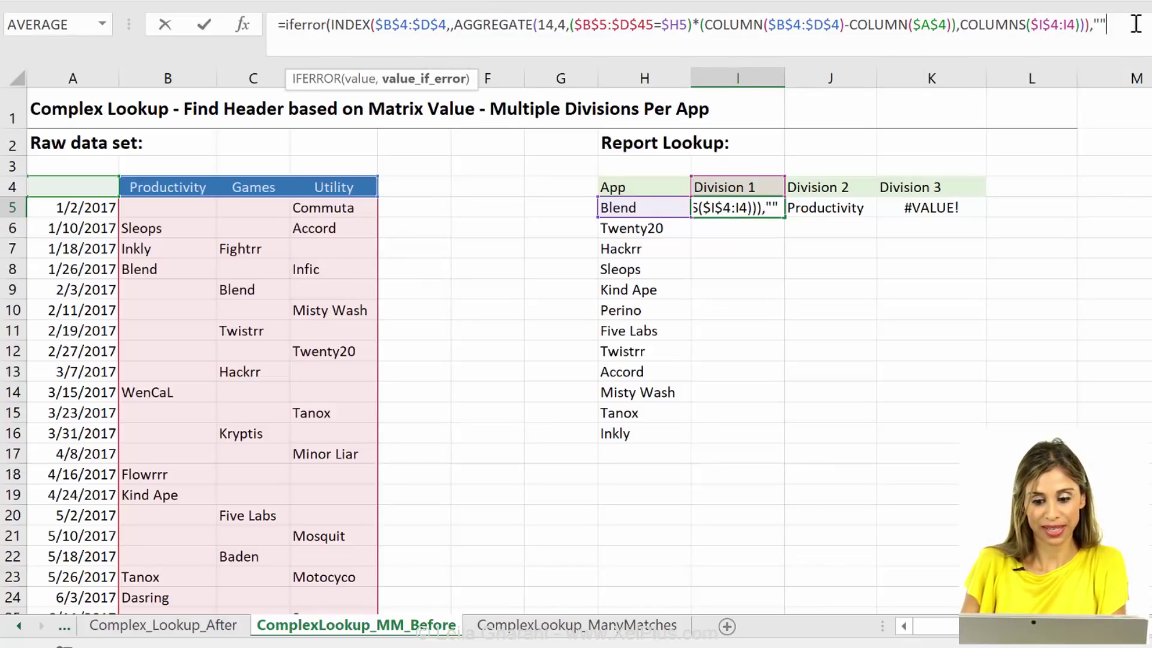
{"action": "type", "text": "\"\")"}
{"action": "key", "text": "ctrl+Return"}
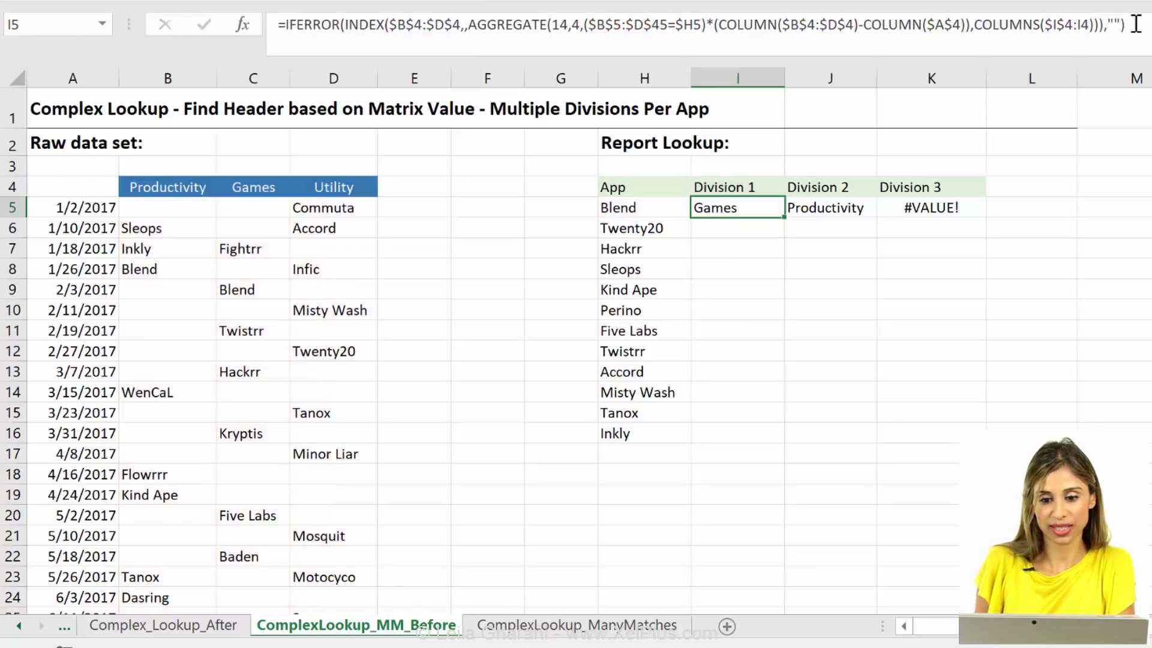
{"action": "left_click_drag", "start_coordinate": [786, 222], "coordinate": [972, 213]}
{"action": "left_click", "coordinate": [757, 210]}
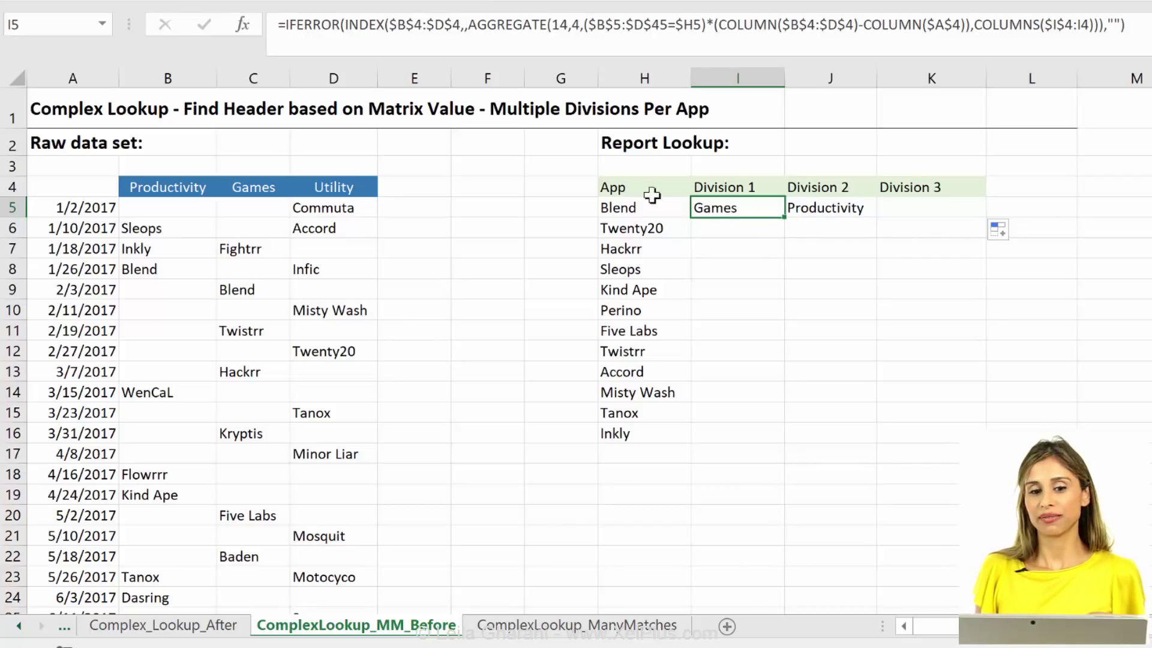
Step: Remove the IFERROR( opening and ,"") ending from I5's formula
{"action": "left_click", "coordinate": [340, 25]}
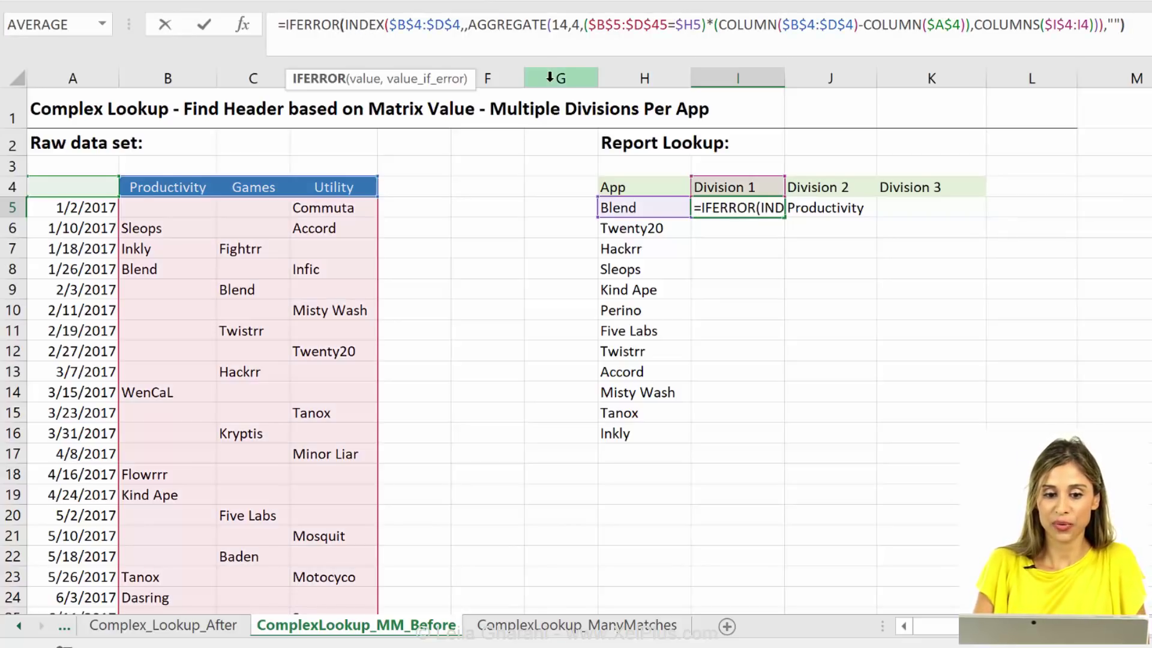
{"action": "key", "text": "Right"}
{"action": "key", "text": "BackSpace"}
{"action": "key", "text": "BackSpace"}
{"action": "key", "text": "BackSpace"}
{"action": "key", "text": "BackSpace"}
{"action": "key", "text": "BackSpace"}
{"action": "key", "text": "BackSpace"}
{"action": "key", "text": "BackSpace"}
{"action": "key", "text": "BackSpace"}
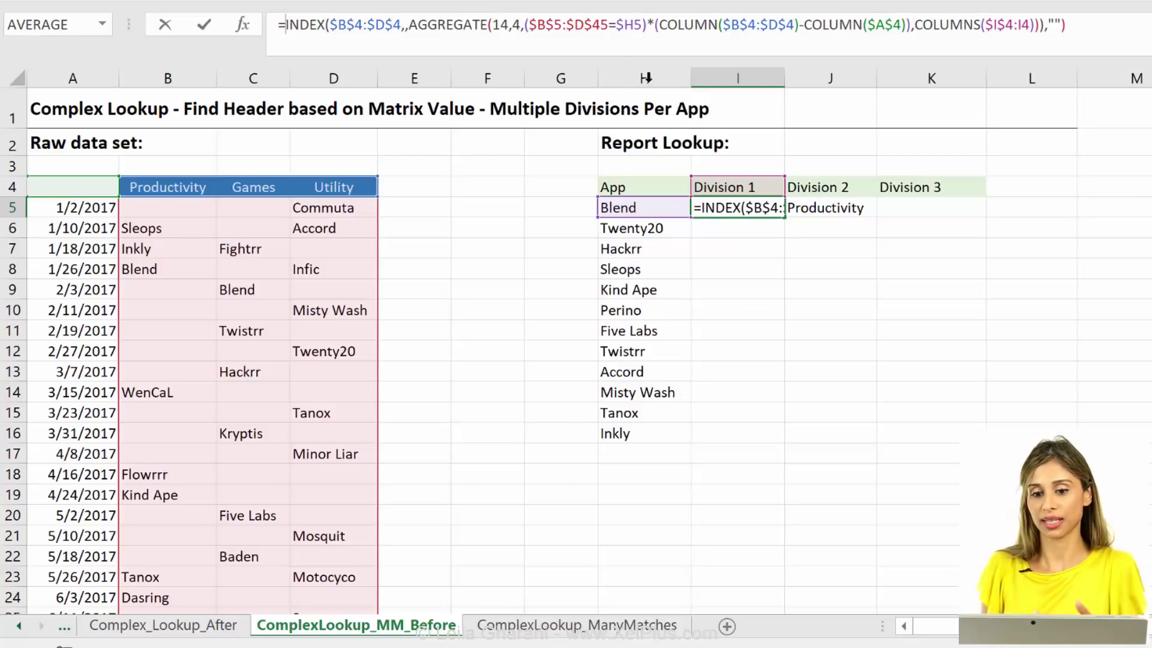
{"action": "left_click", "coordinate": [1096, 24]}
{"action": "key", "text": "BackSpace"}
{"action": "key", "text": "BackSpace"}
{"action": "key", "text": "BackSpace"}
{"action": "key", "text": "ctrl+Return"}
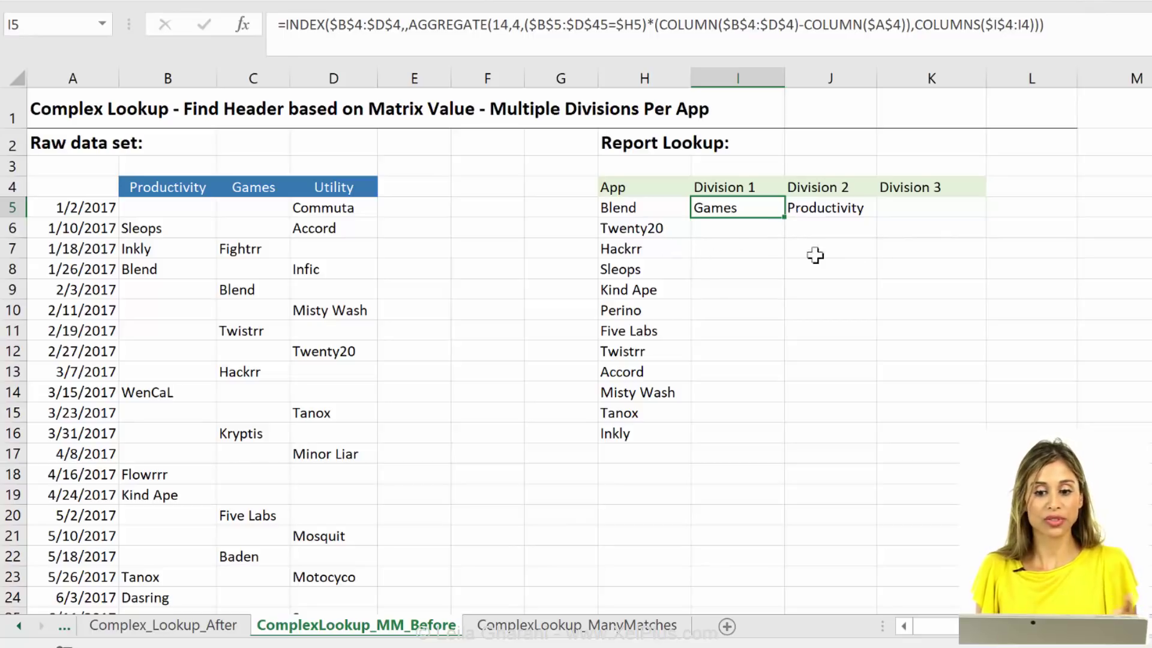
Step: Enter 2 as Blend's division count in G5
{"action": "left_click", "coordinate": [809, 228]}
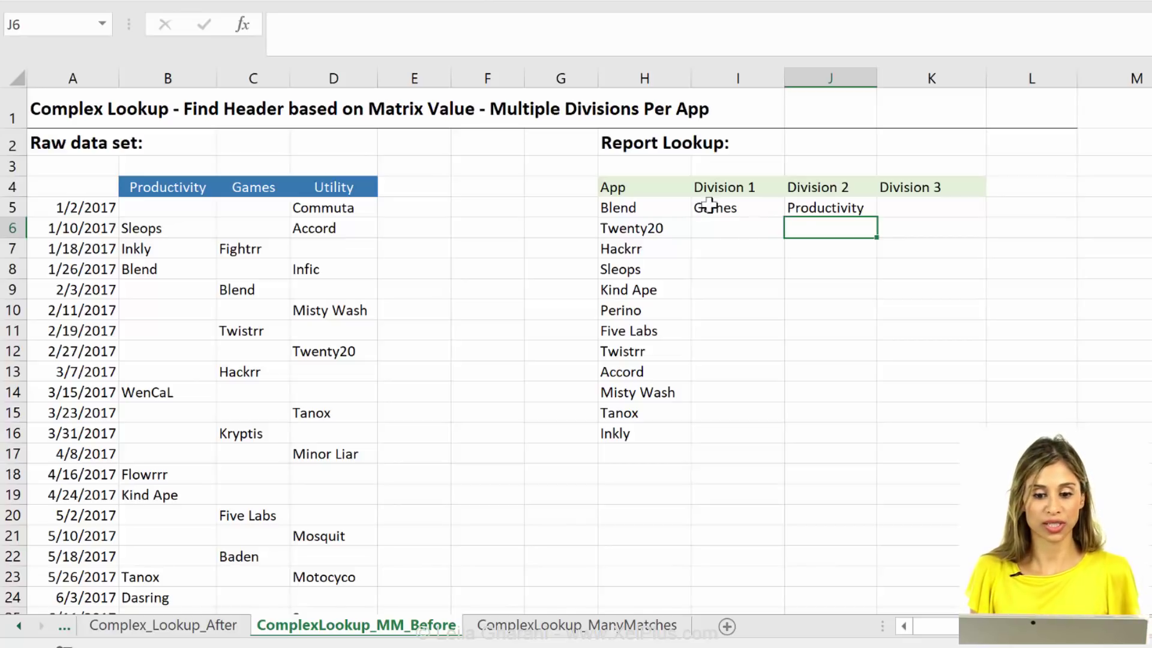
{"action": "left_click", "coordinate": [618, 209]}
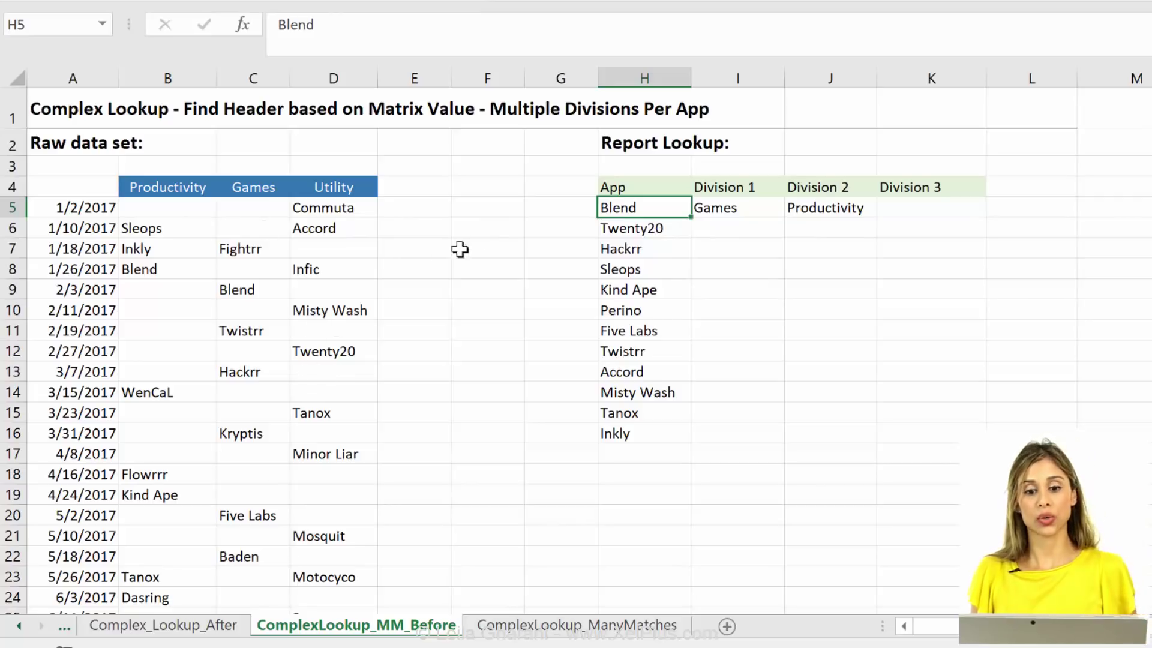
{"action": "left_click", "coordinate": [571, 204]}
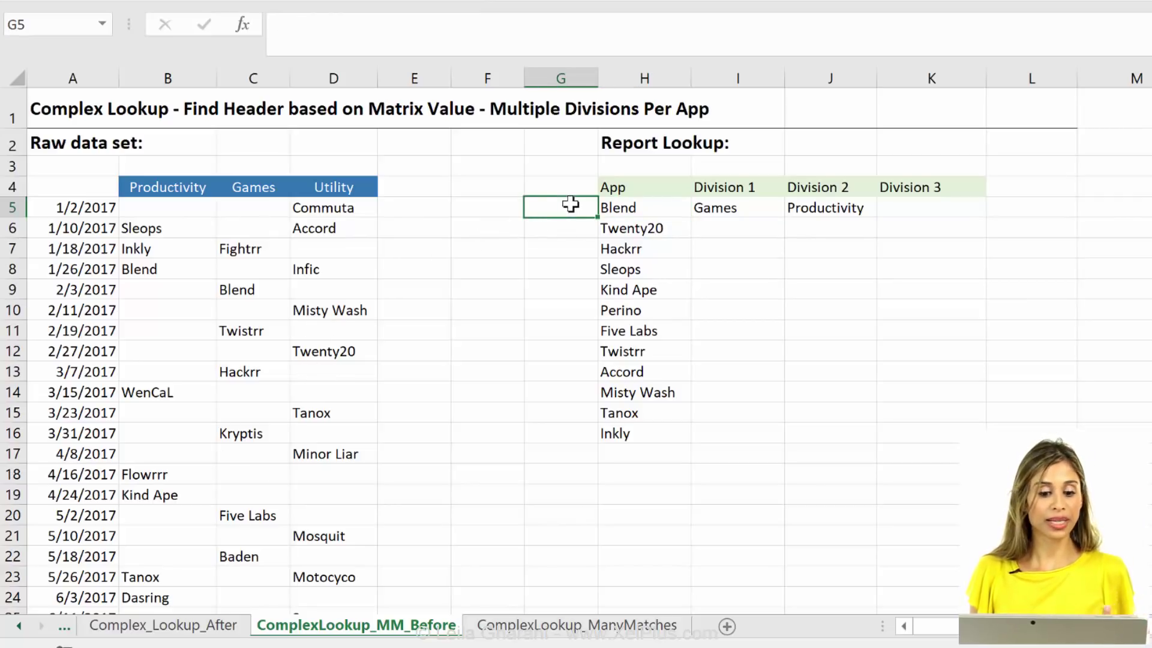
{"action": "type", "text": "2"}
{"action": "key", "text": "ctrl+Return"}
Step: Recheck Blend's Division 1 and 3 formulas, then begin a =COUNTIF( formula in G5
{"action": "left_click", "coordinate": [742, 205]}
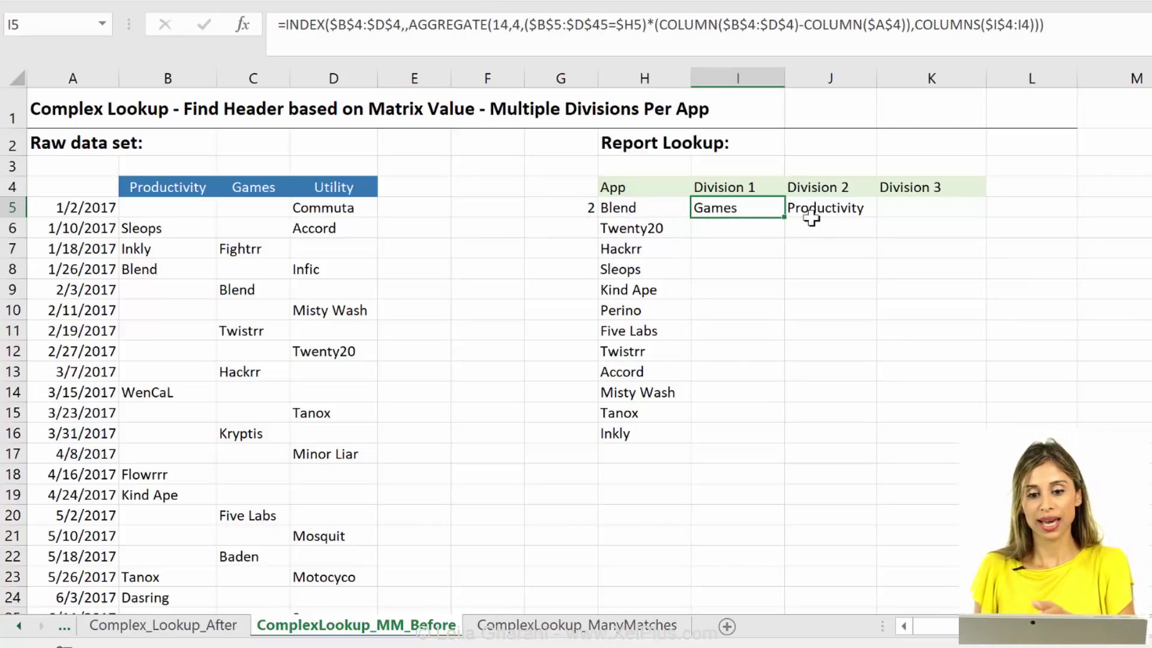
{"action": "left_click", "coordinate": [926, 206]}
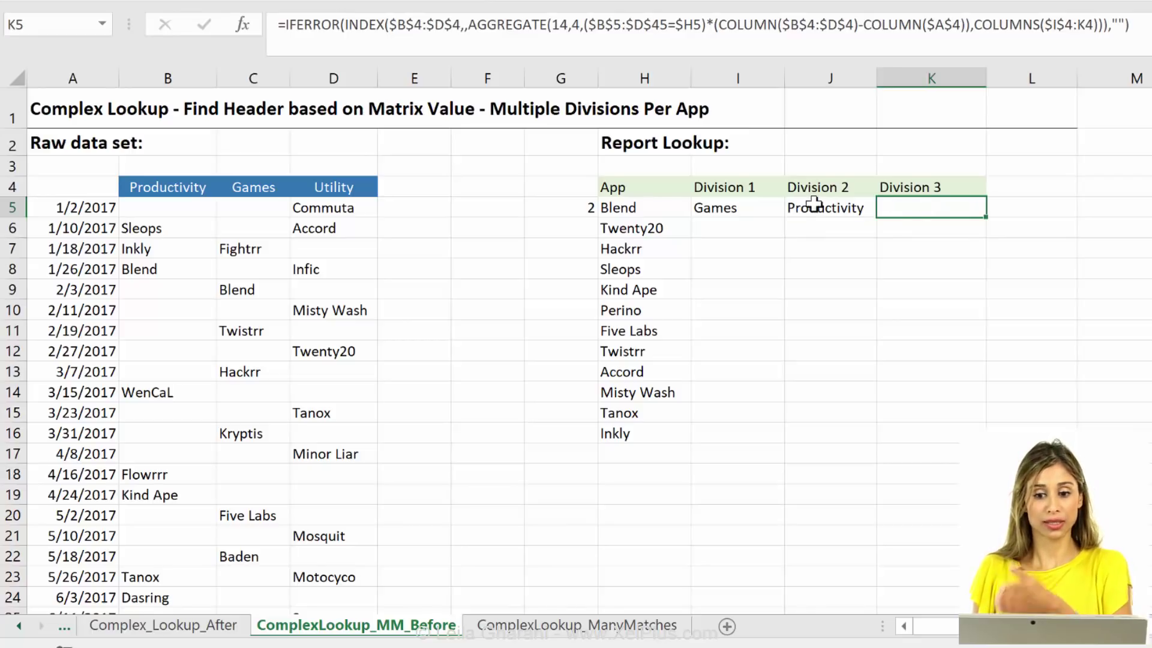
{"action": "left_click", "coordinate": [578, 206]}
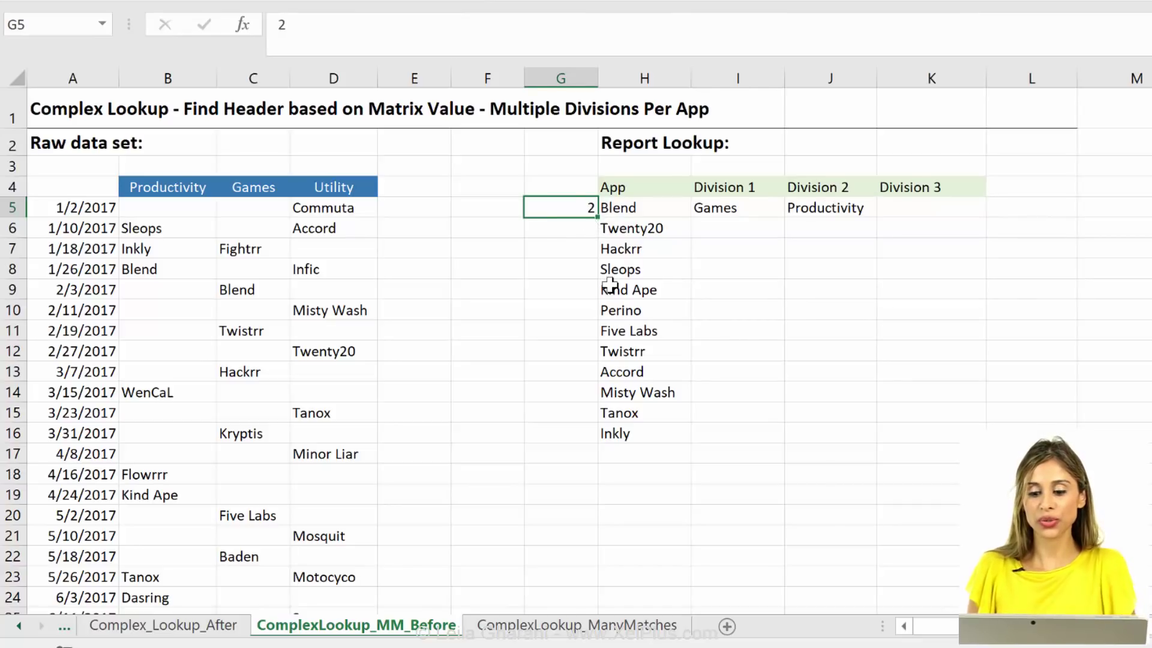
{"action": "type", "text": "="}
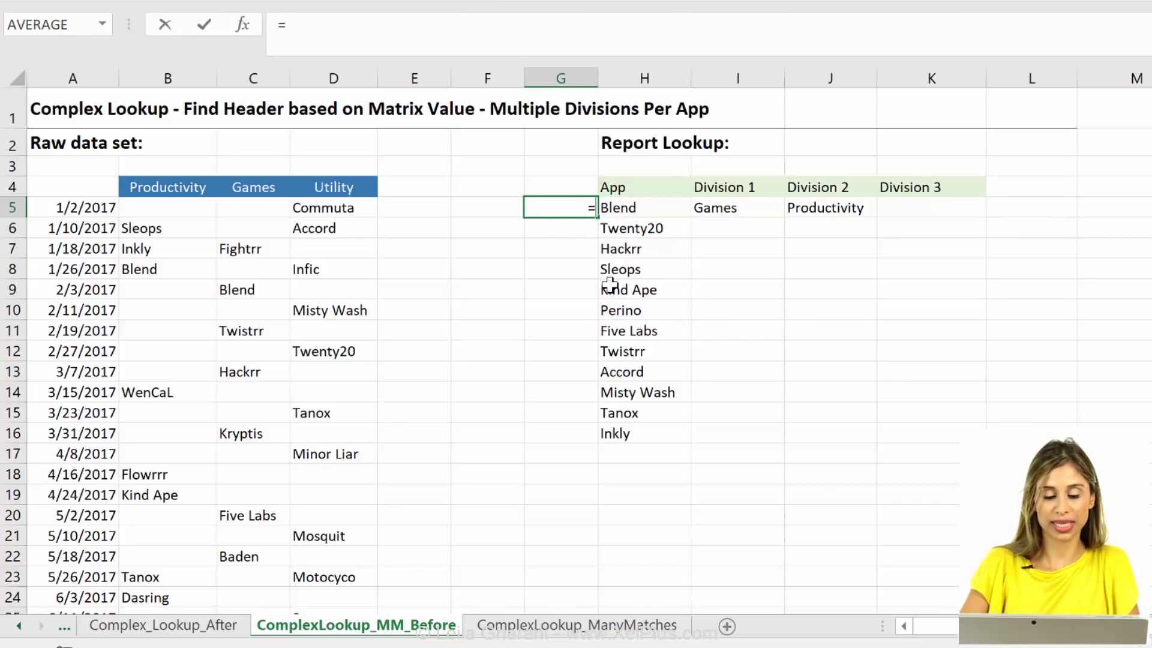
{"action": "type", "text": "counti"}
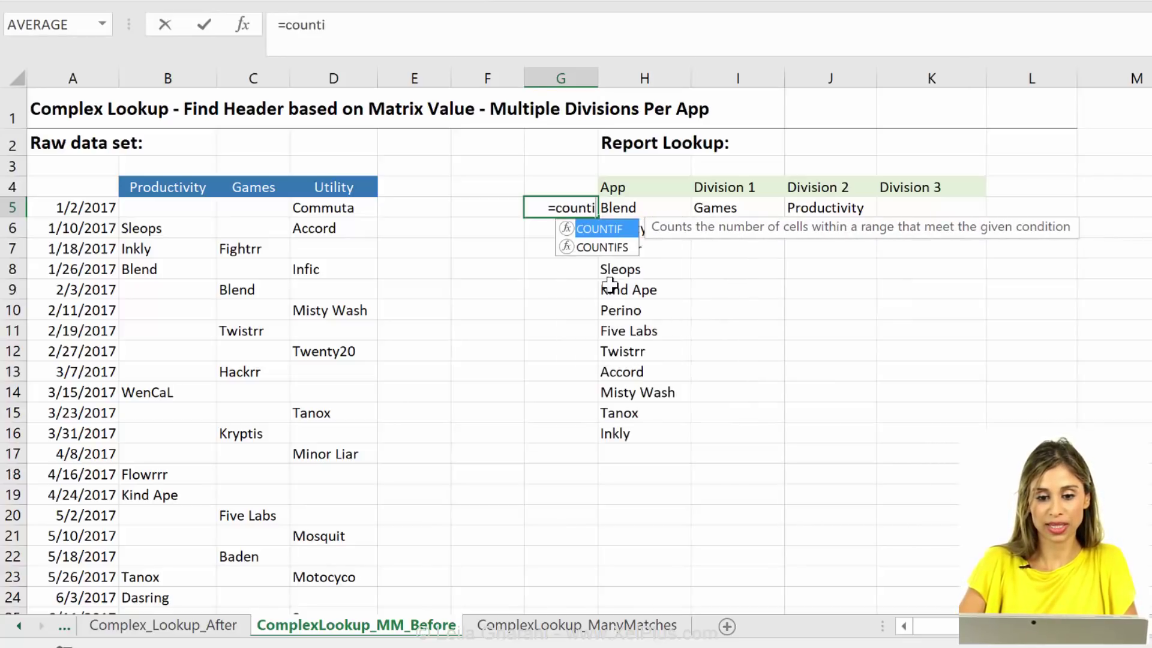
{"action": "type", "text": "f("}
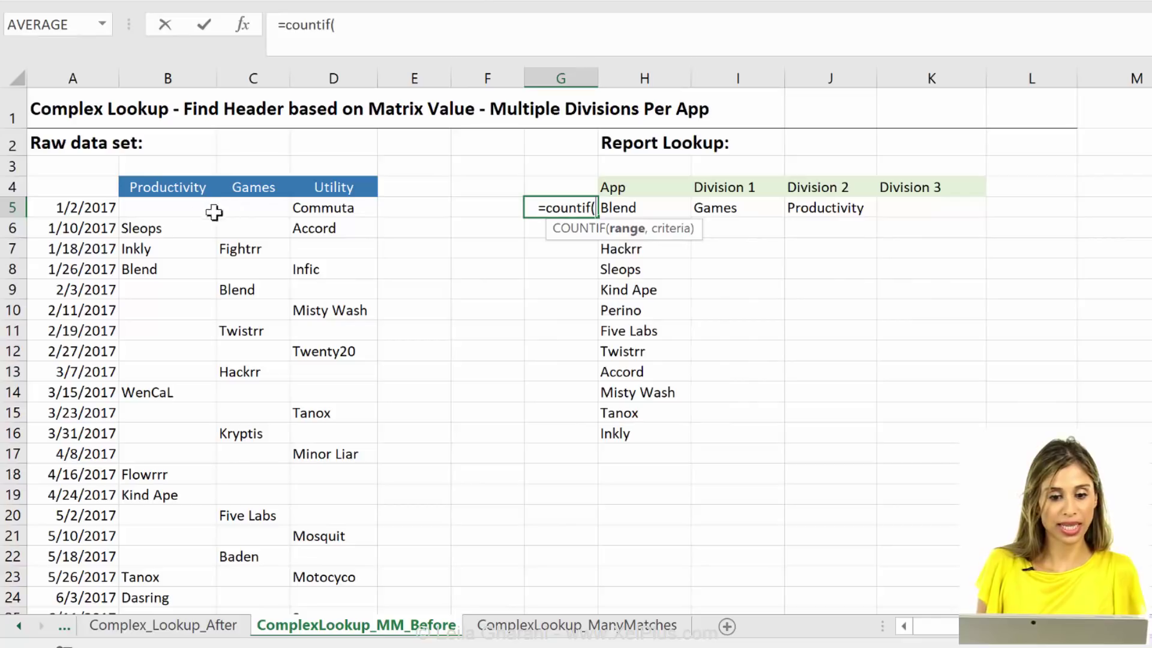
Step: Complete =COUNTIF($B$5:$D$45,H5) in G5 and fill it down to G16
{"action": "left_click_drag", "start_coordinate": [198, 213], "coordinate": [306, 530]}
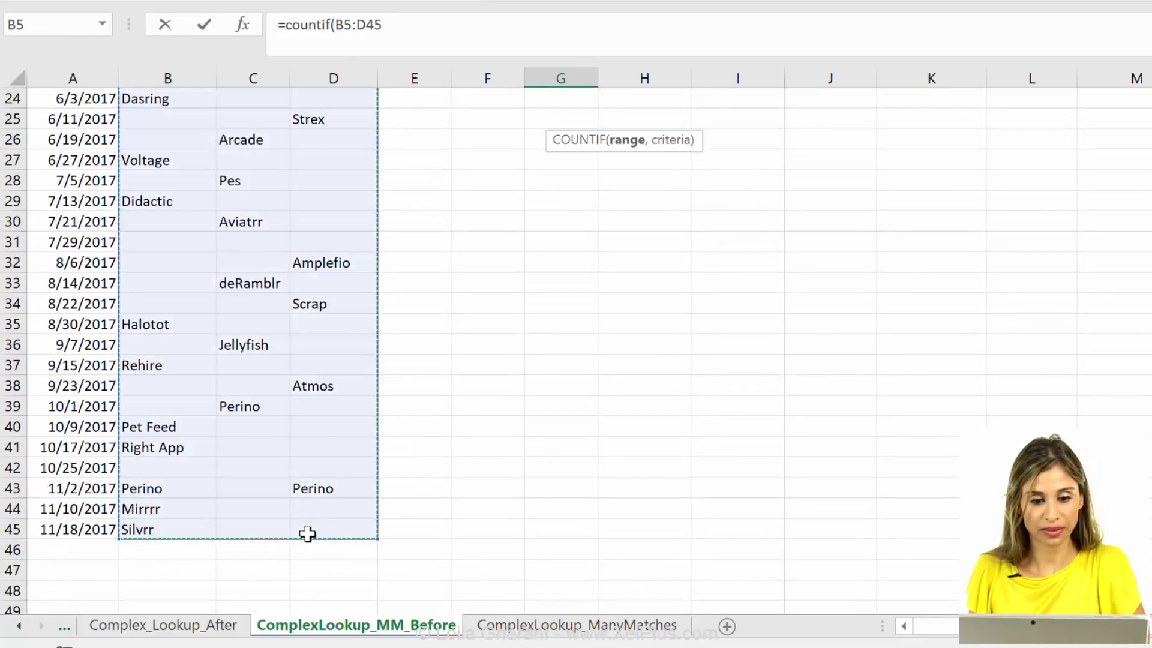
{"action": "key", "text": "F4"}
{"action": "type", "text": ","}
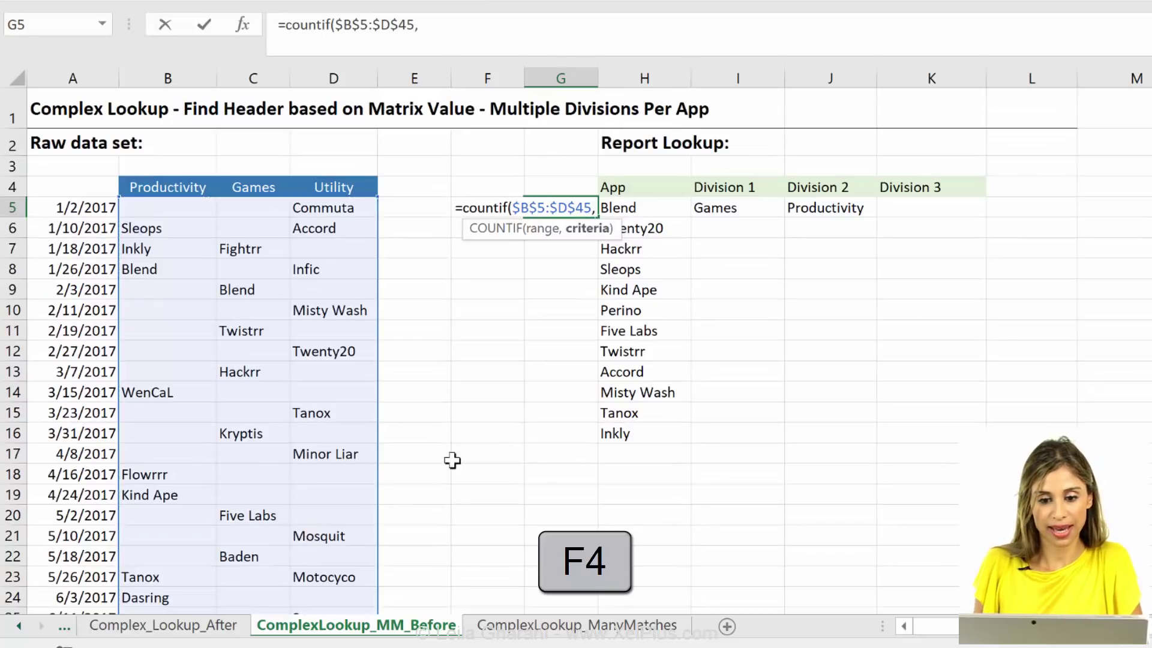
{"action": "left_click", "coordinate": [641, 209]}
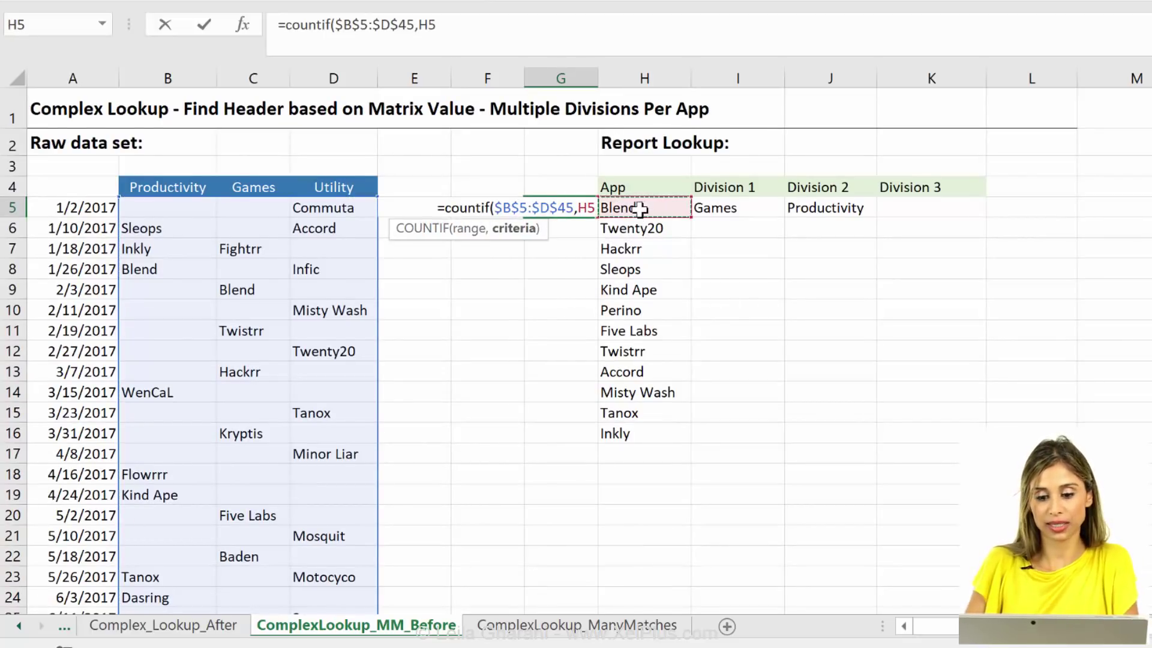
{"action": "type", "text": ")"}
{"action": "key", "text": "ctrl+Return"}
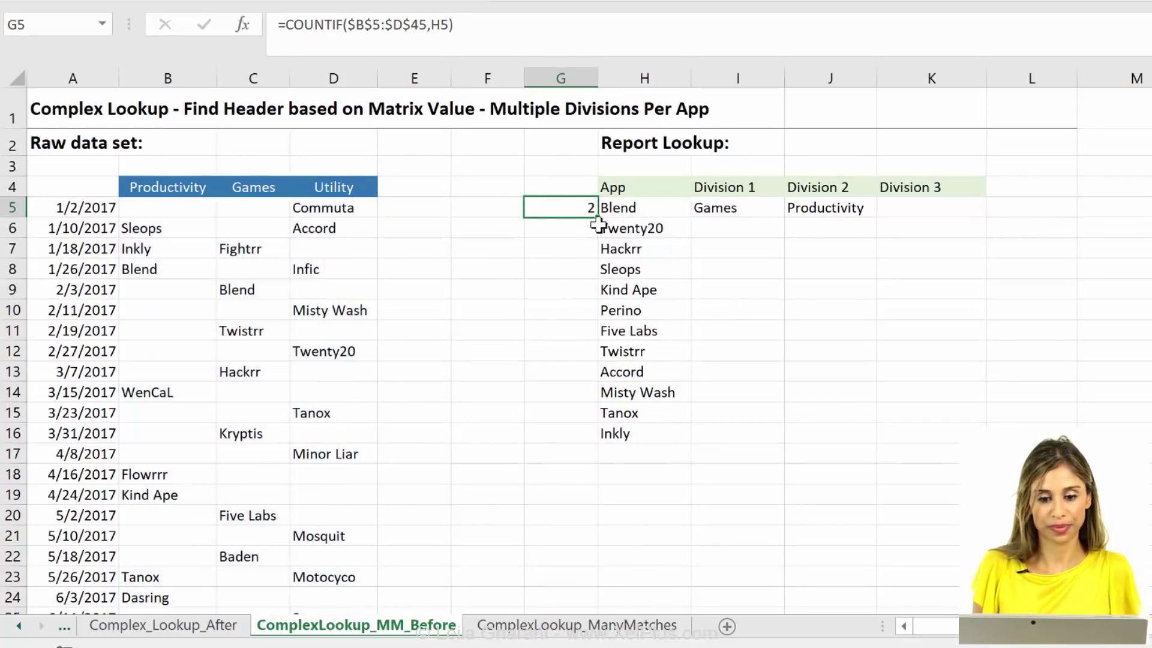
{"action": "double_click", "coordinate": [598, 218]}
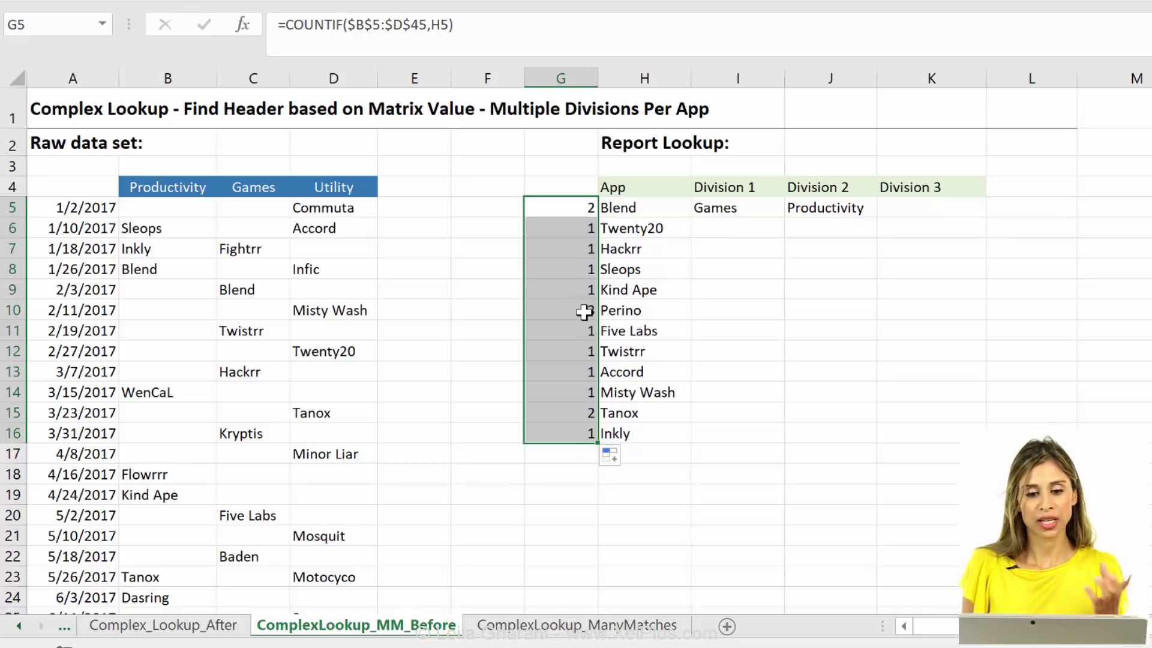
Step: Check Perino's count of 3 and select its three division cells
{"action": "left_click", "coordinate": [654, 314]}
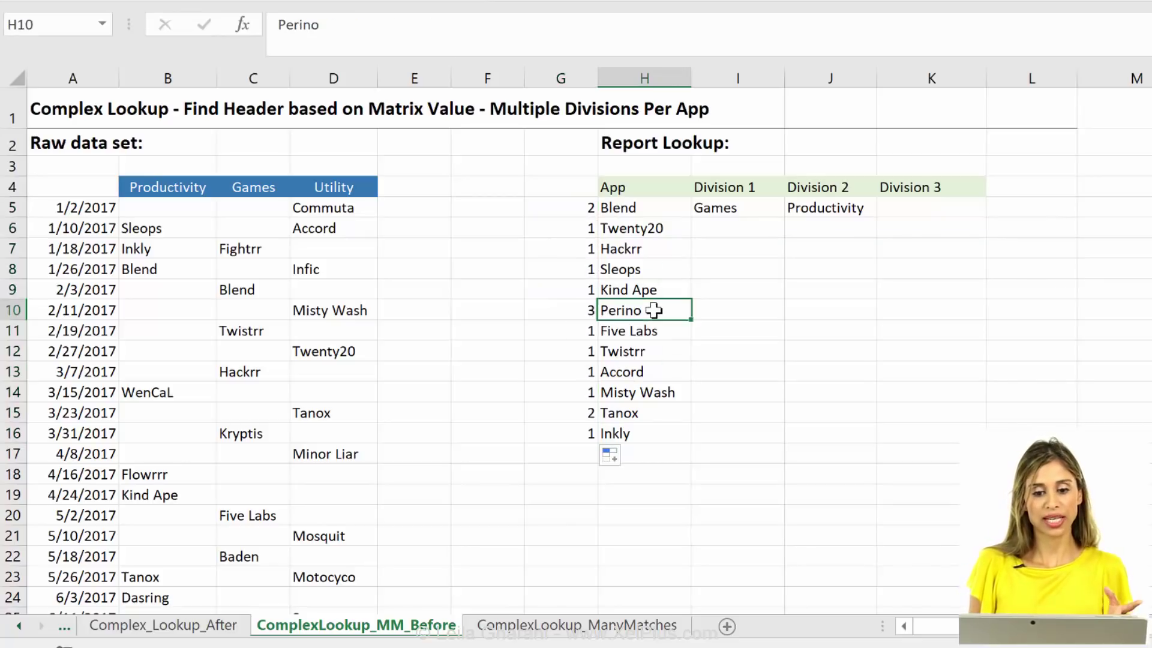
{"action": "left_click", "coordinate": [587, 312]}
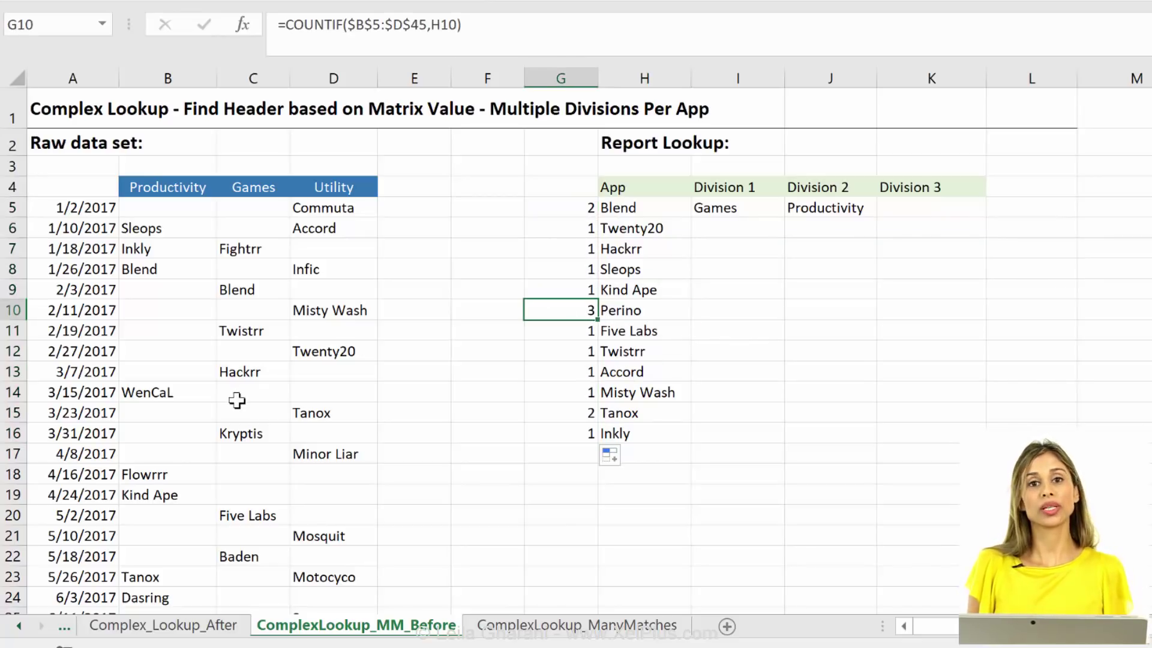
{"action": "left_click_drag", "start_coordinate": [737, 306], "coordinate": [913, 308]}
Step: Start an IF in I5's formula using the copied COLUMNS($I$4:I4) as its condition
{"action": "left_click", "coordinate": [743, 208]}
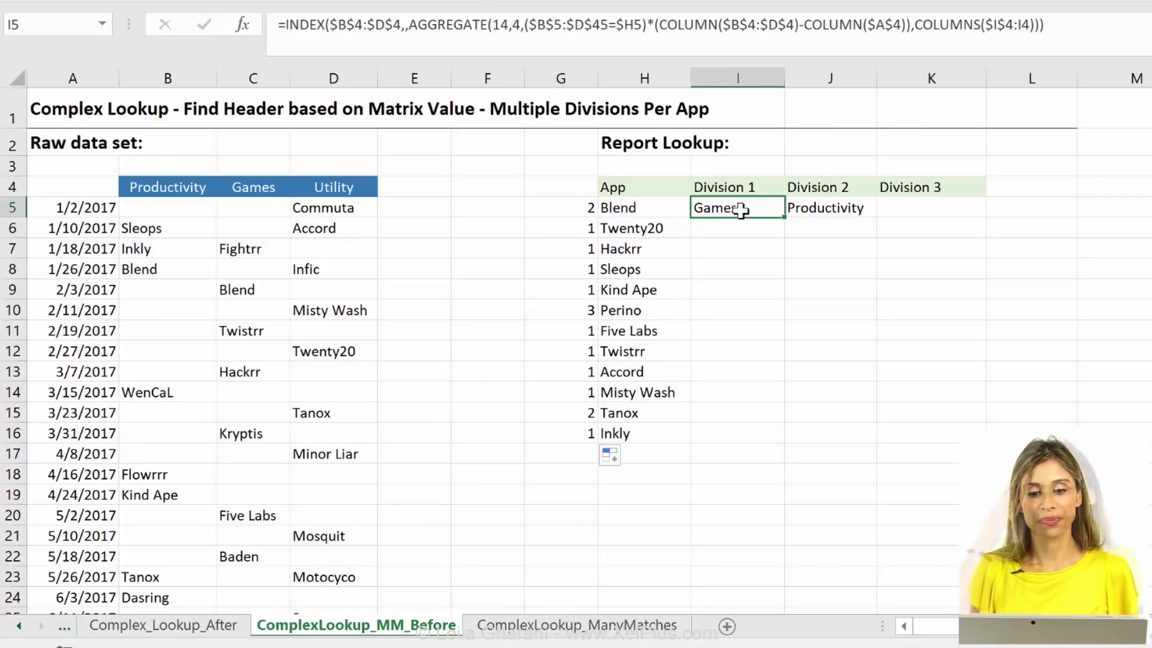
{"action": "key", "text": "F2"}
{"action": "key", "text": "Home"}
{"action": "key", "text": "Right"}
{"action": "type", "text": "if("}
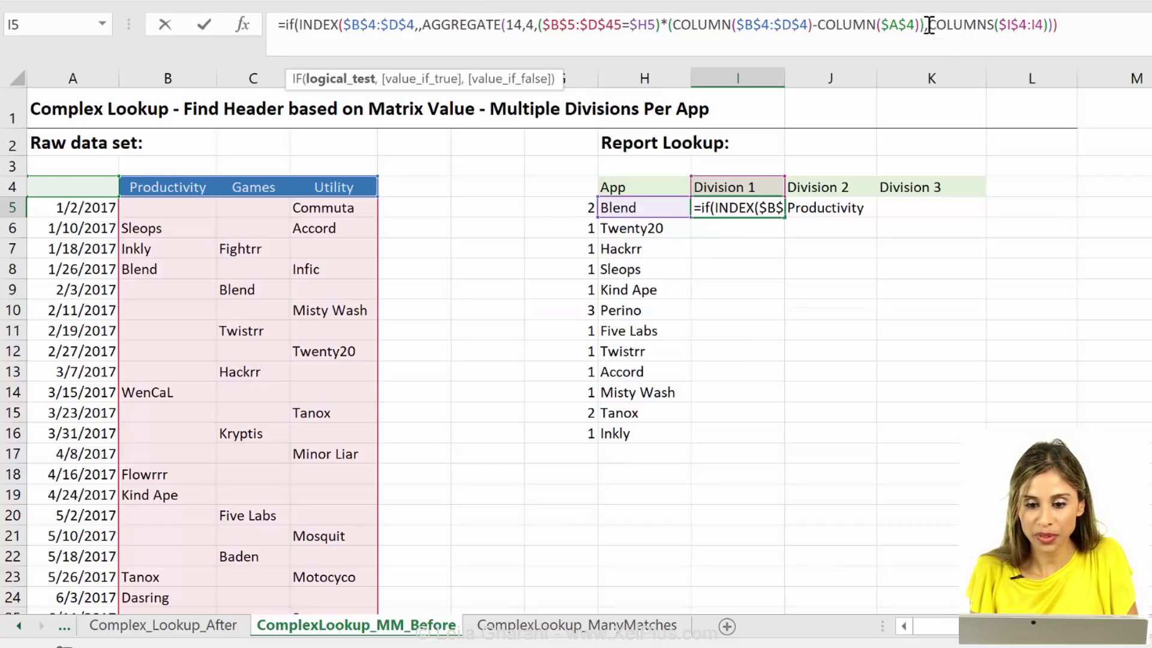
{"action": "left_click_drag", "start_coordinate": [929, 26], "coordinate": [1048, 26]}
{"action": "key", "text": "ctrl+c"}
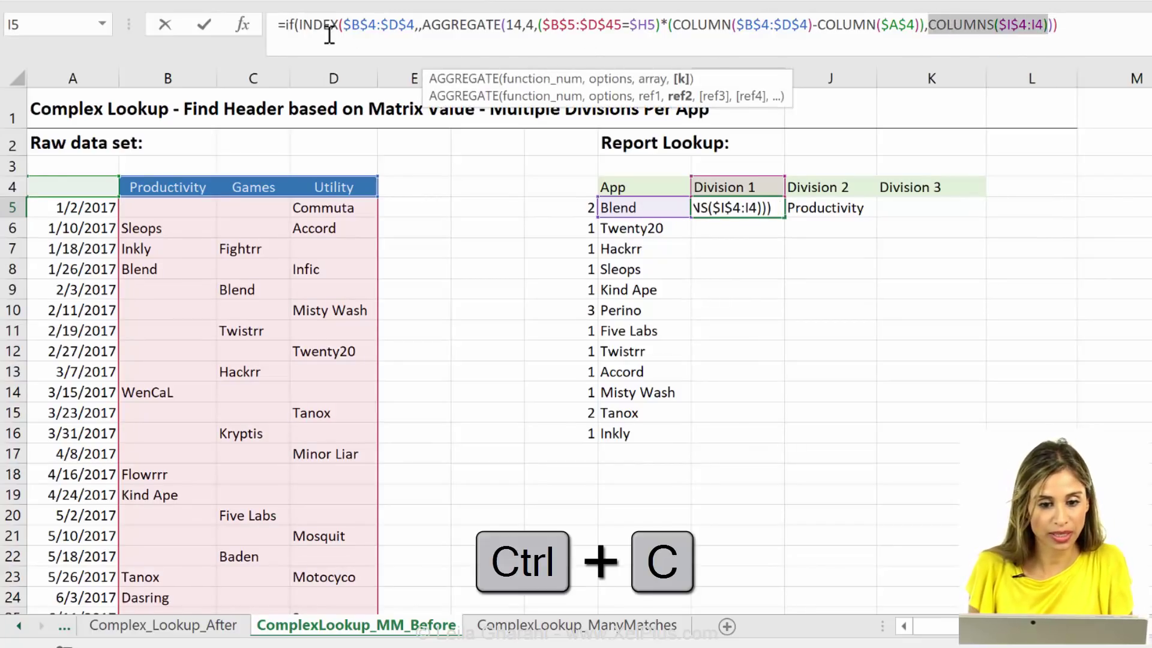
{"action": "left_click", "coordinate": [300, 25]}
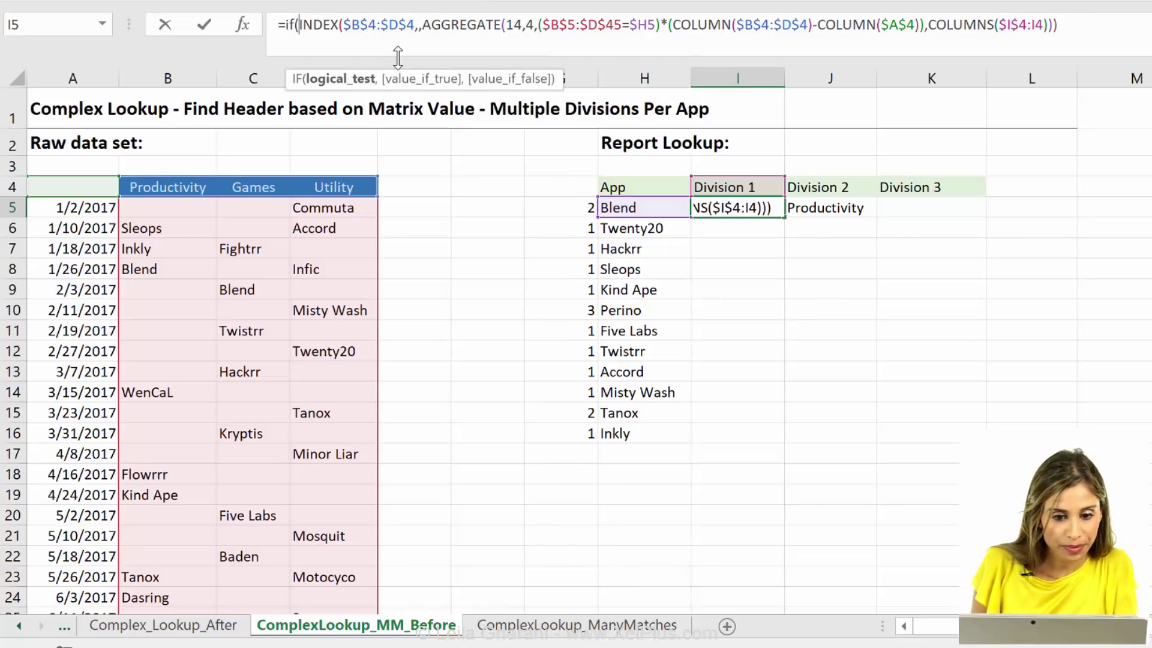
{"action": "key", "text": "ctrl+v"}
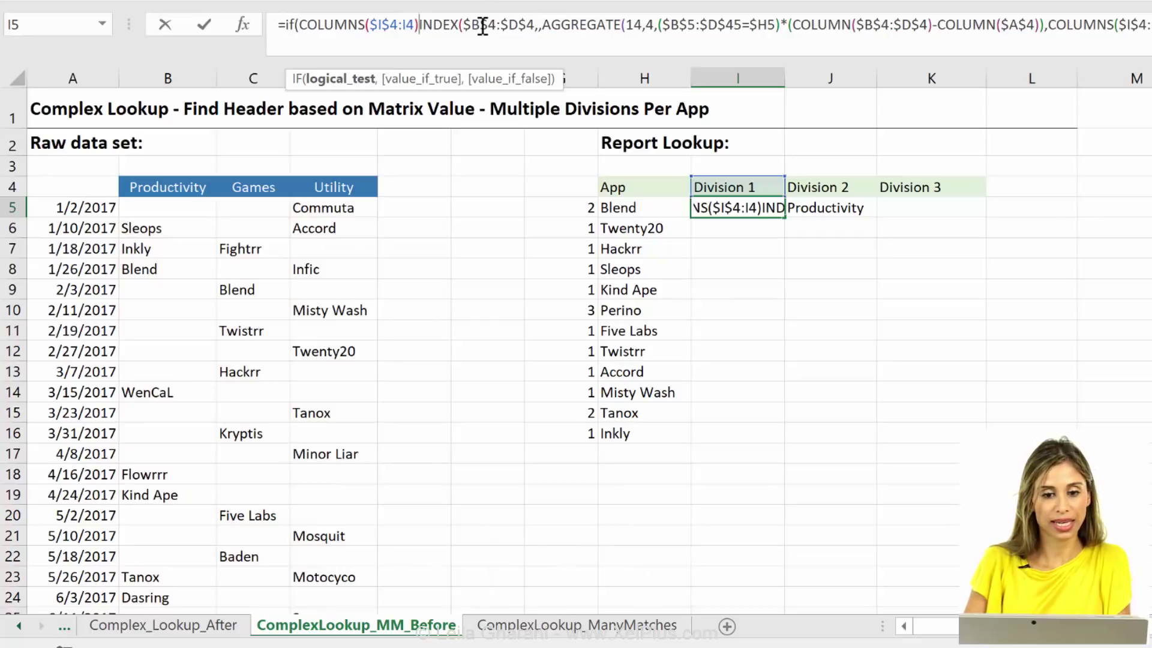
Step: Finish the condition as >$G5 returning "" and close the IF around the INDEX formula
{"action": "type", "text": ">"}
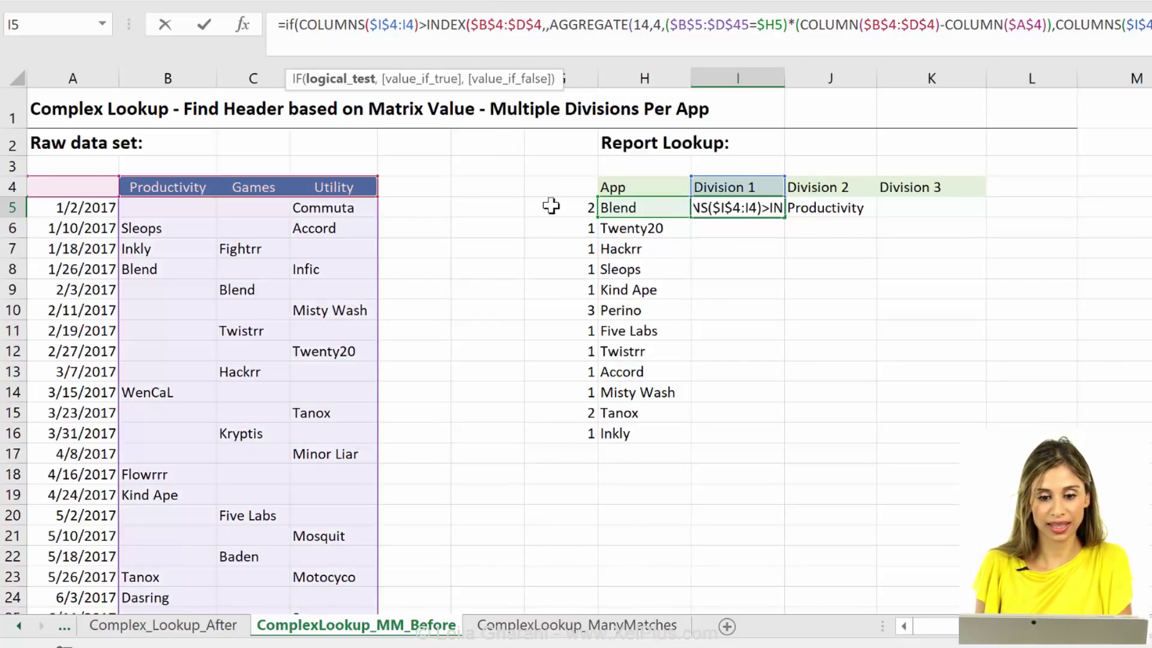
{"action": "left_click", "coordinate": [551, 206]}
{"action": "key", "text": "F4"}
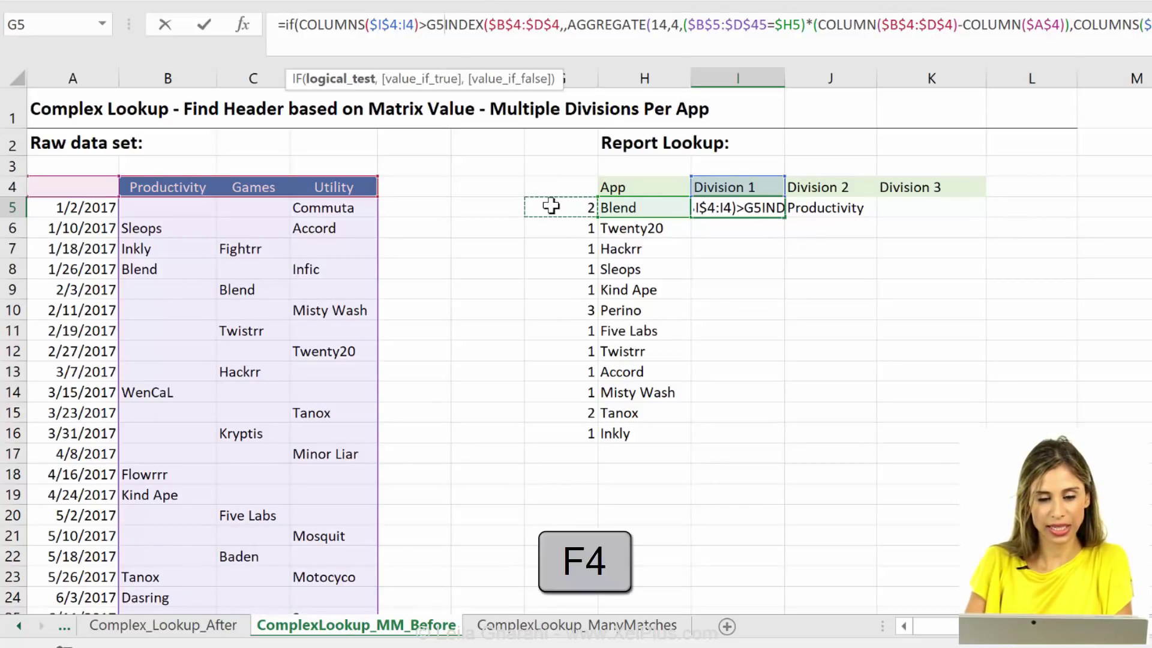
{"action": "key", "text": "F4"}
{"action": "key", "text": "F4"}
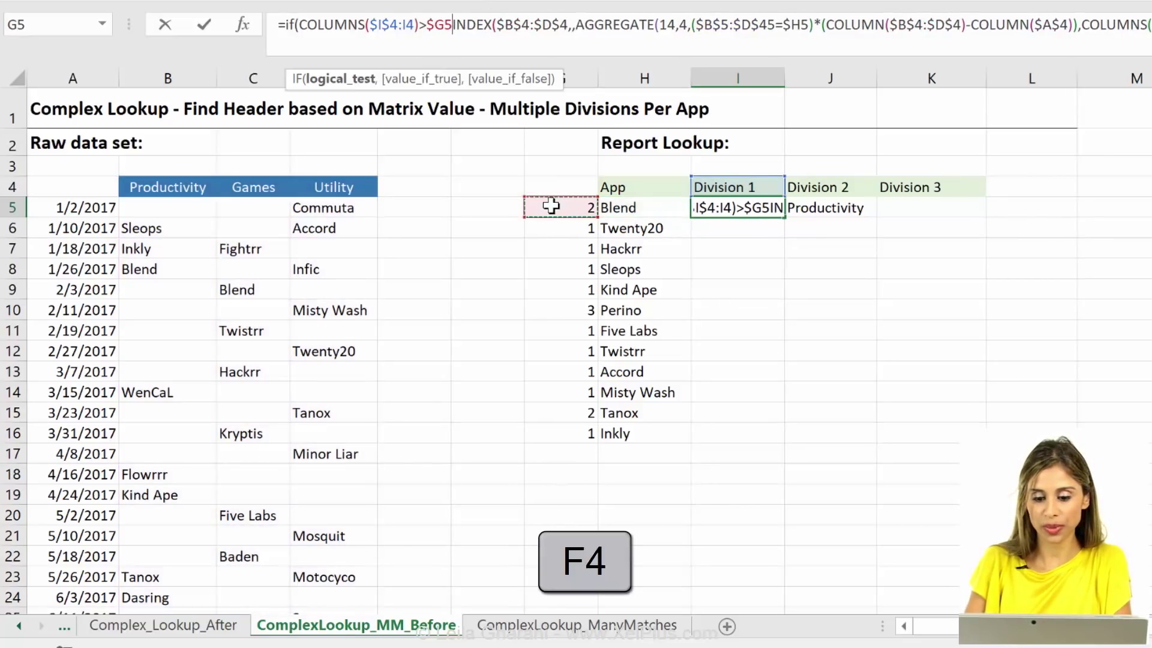
{"action": "type", "text": ","}
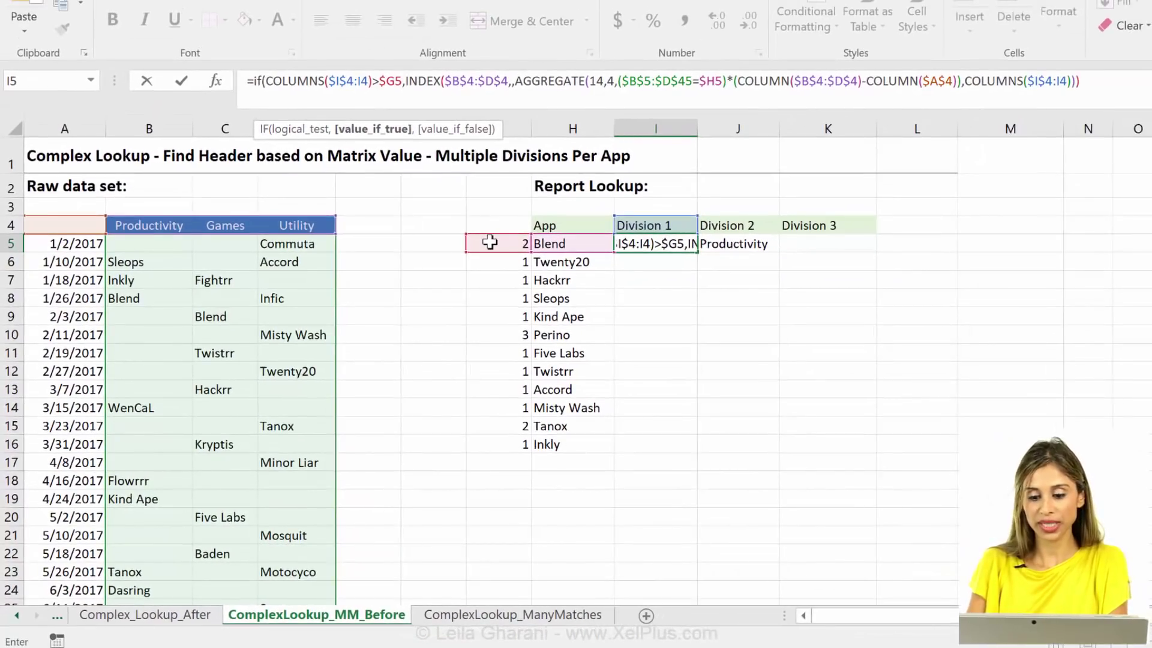
{"action": "type", "text": "\"\""}
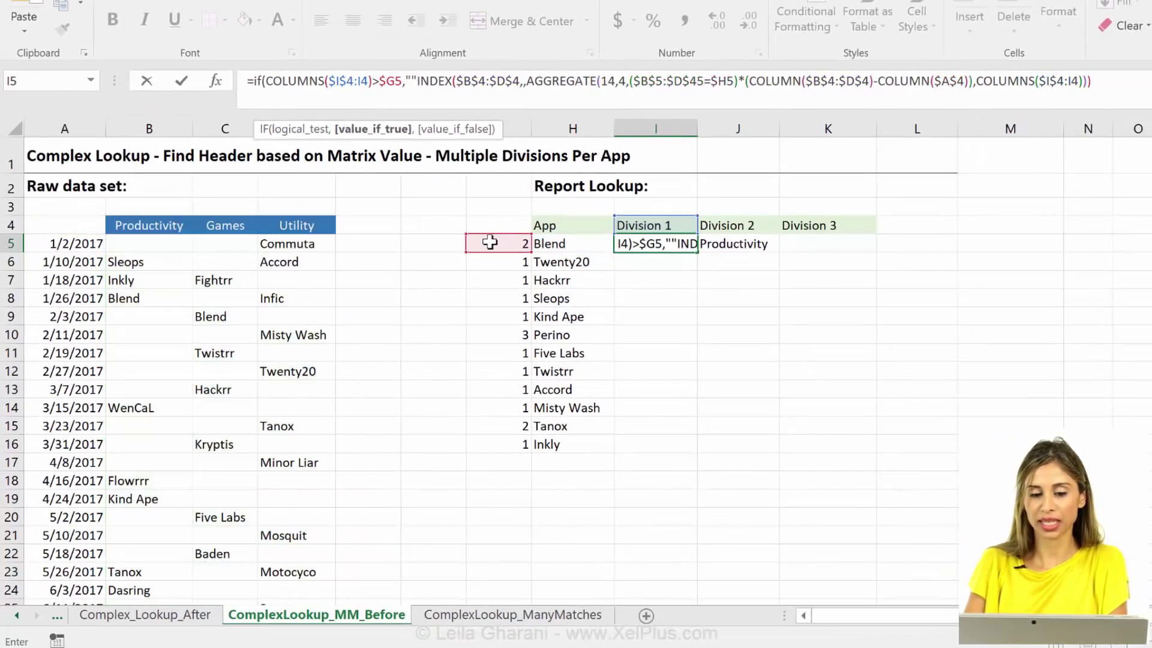
{"action": "type", "text": ","}
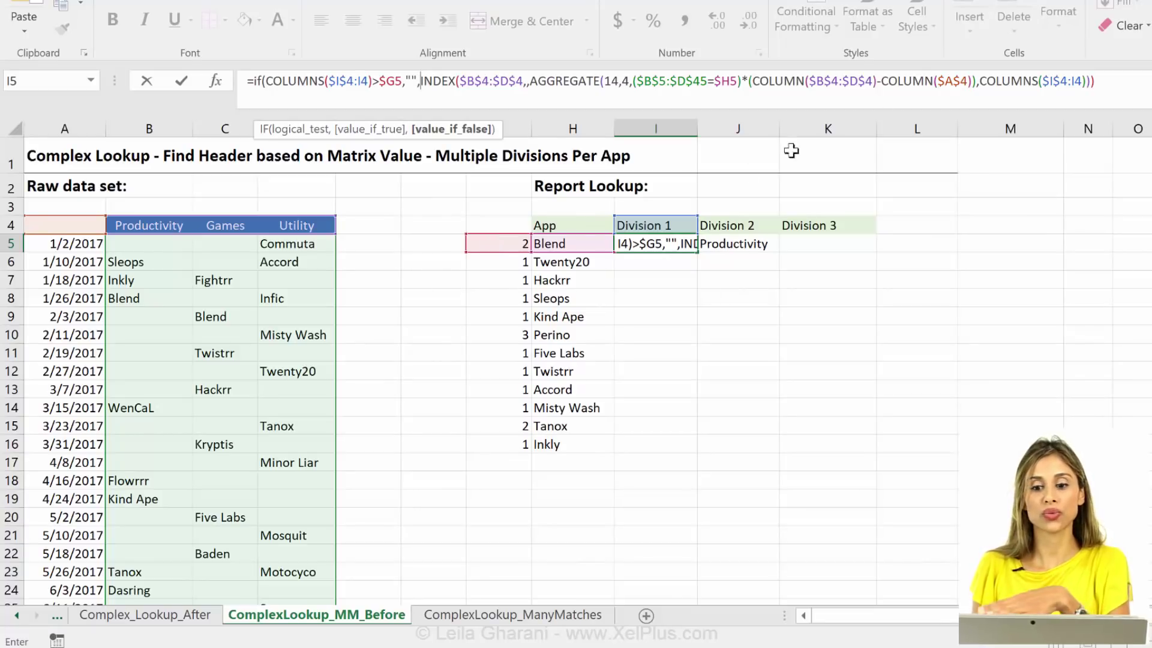
{"action": "left_click", "coordinate": [1106, 81]}
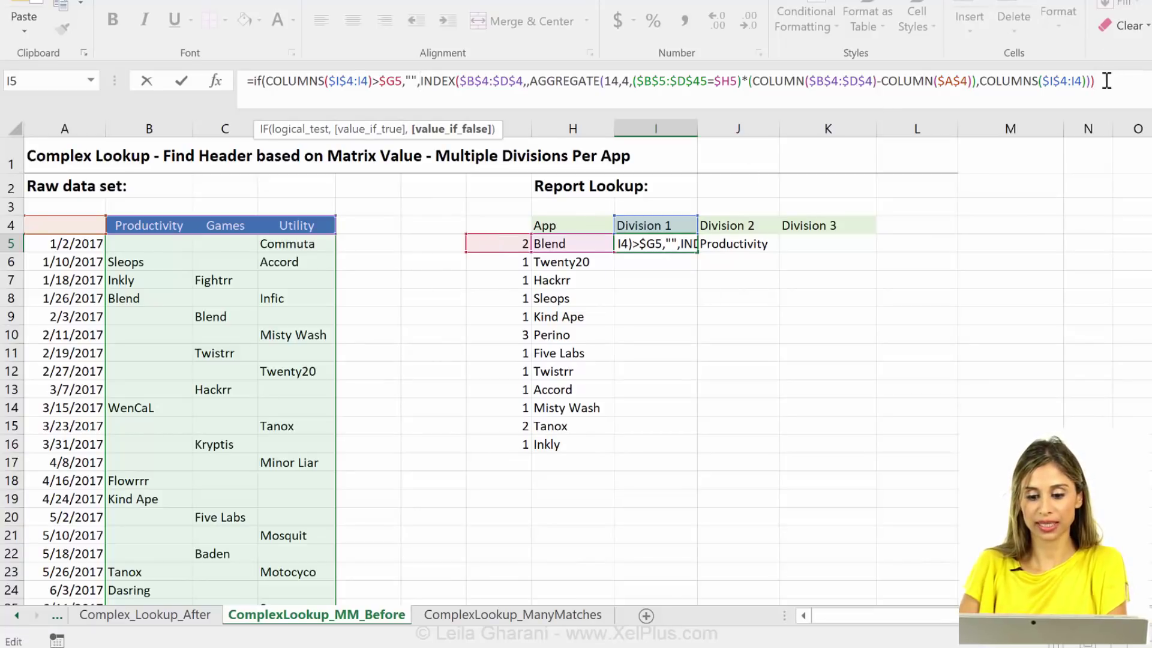
{"action": "type", "text": ")"}
{"action": "key", "text": "ctrl+Return"}
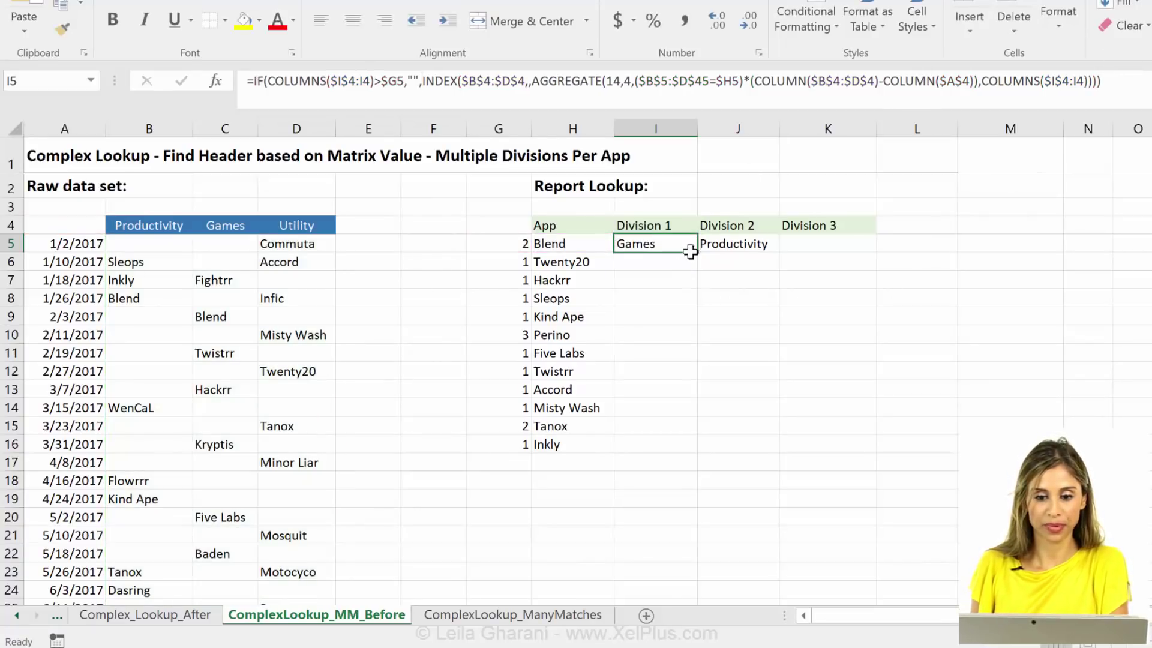
Step: Fill the guarded formula to K5 and down to row 16, then check Perino's and Tanox's divisions
{"action": "left_click_drag", "start_coordinate": [696, 251], "coordinate": [880, 248]}
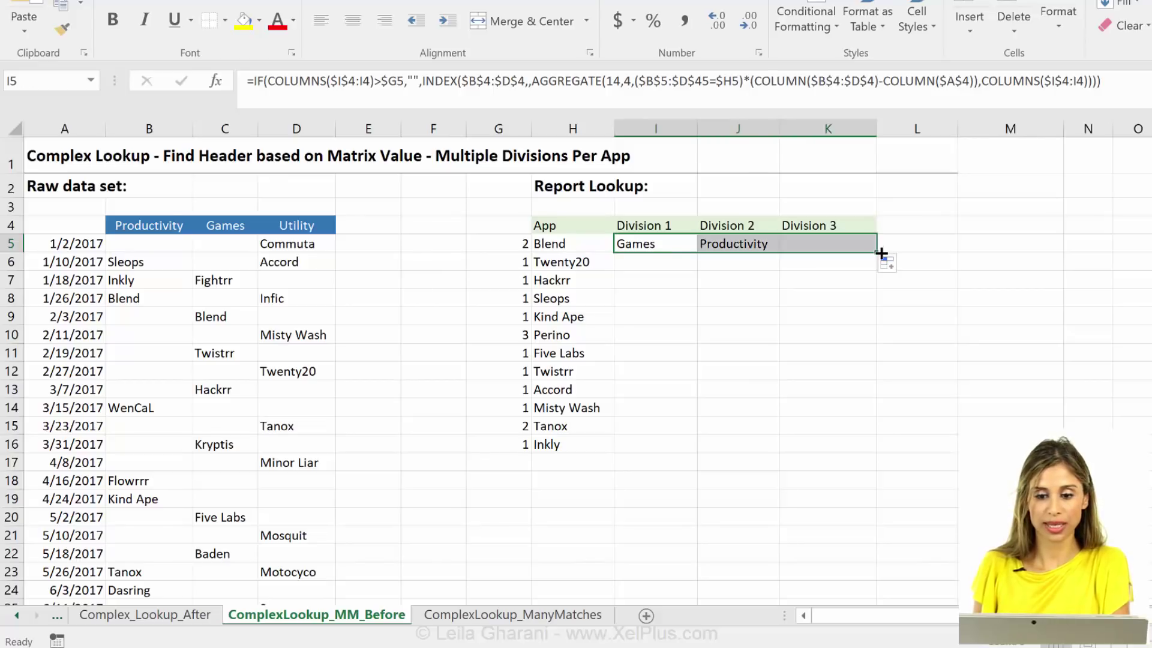
{"action": "double_click", "coordinate": [878, 251]}
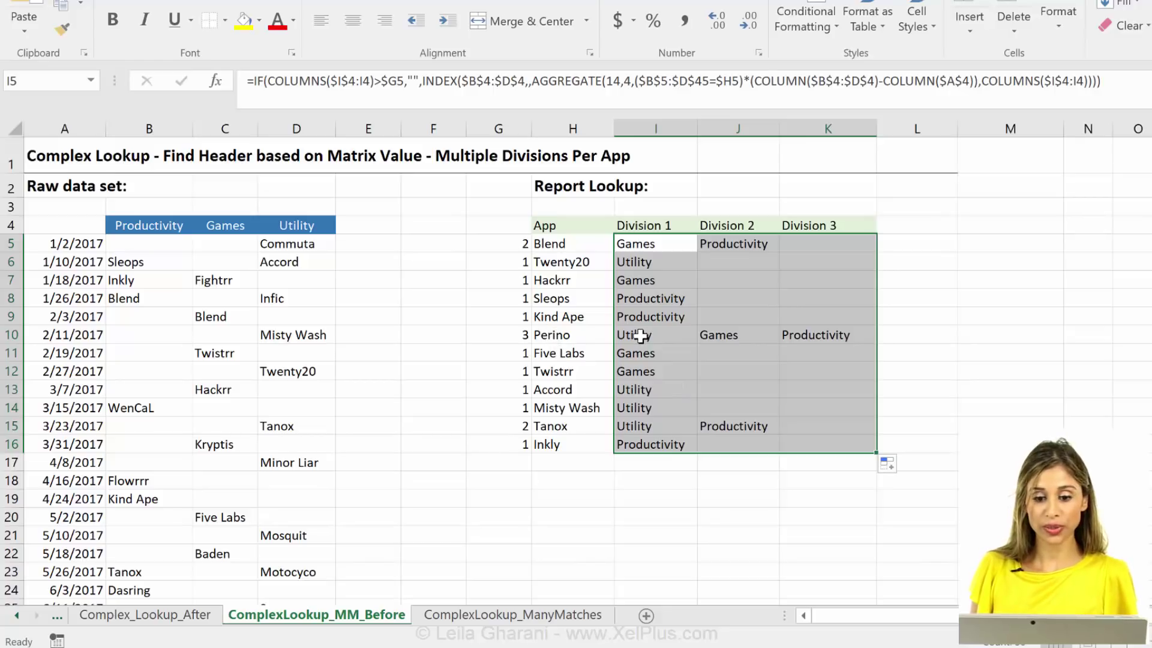
{"action": "left_click_drag", "start_coordinate": [641, 336], "coordinate": [795, 338]}
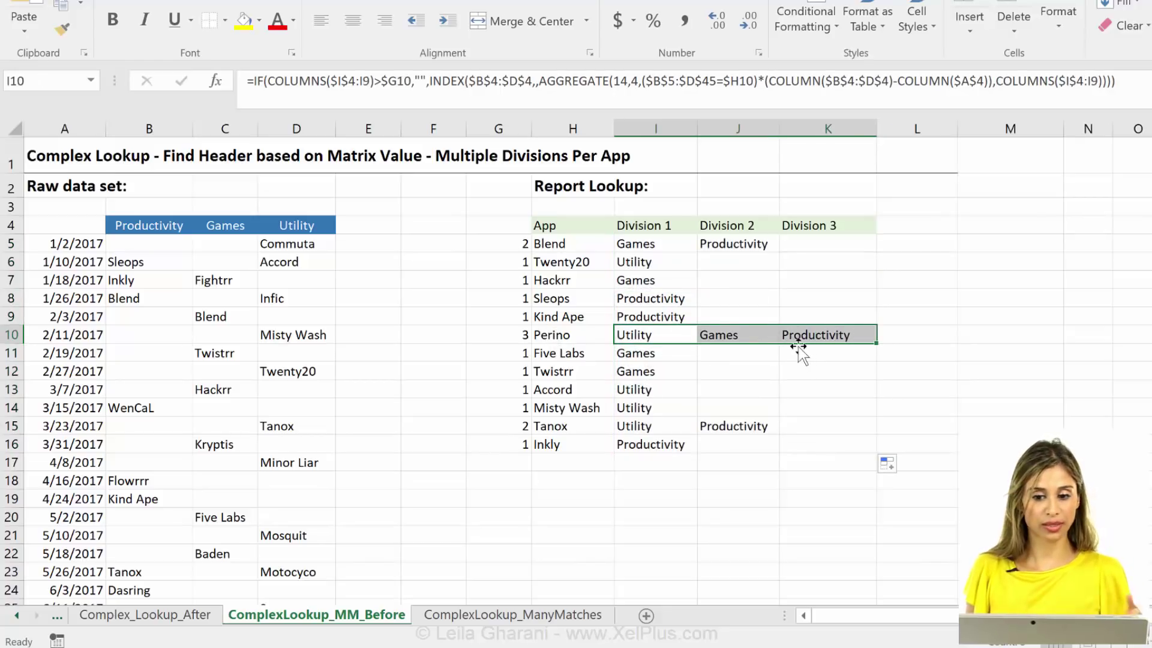
{"action": "left_click", "coordinate": [663, 427]}
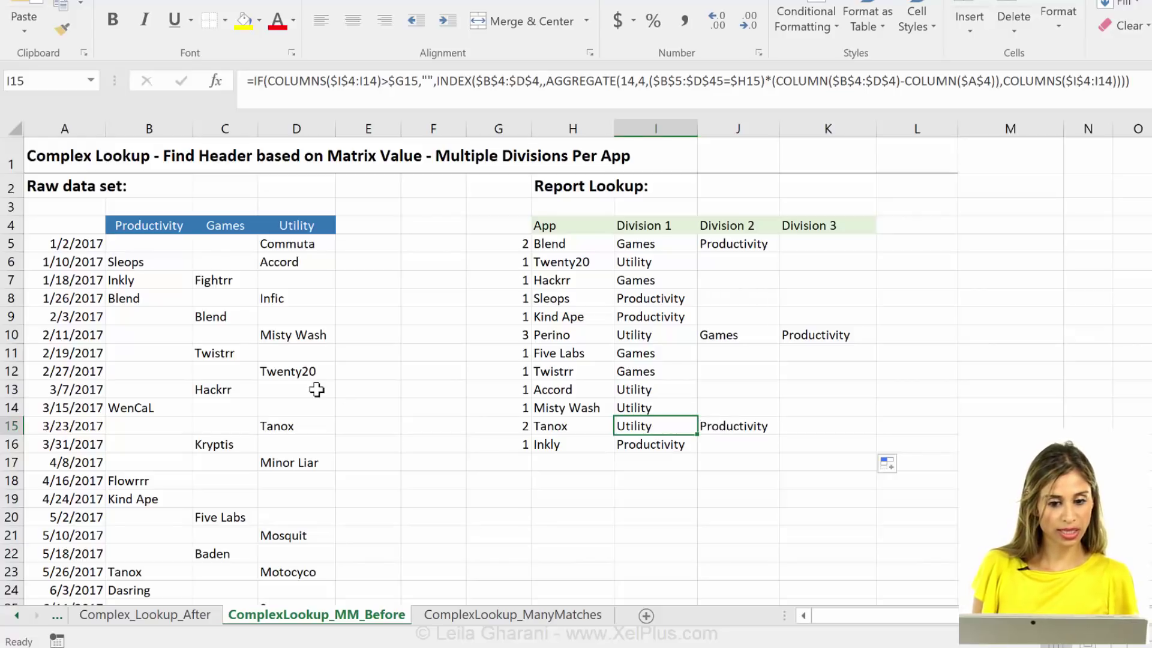
{"action": "left_click", "coordinate": [303, 428]}
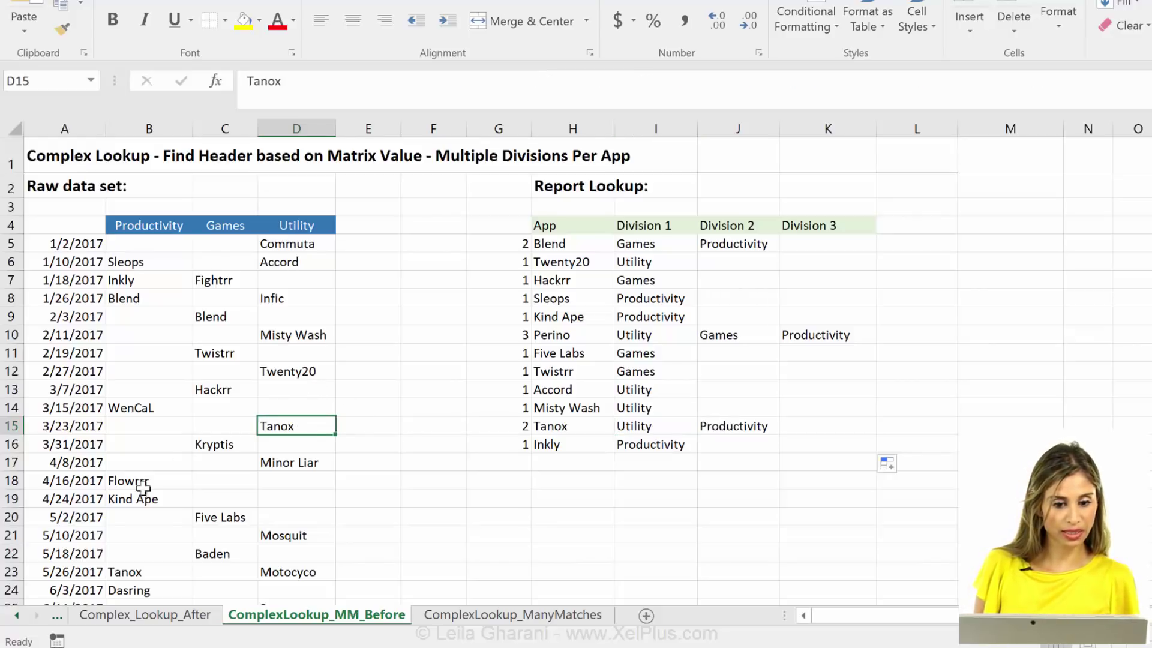